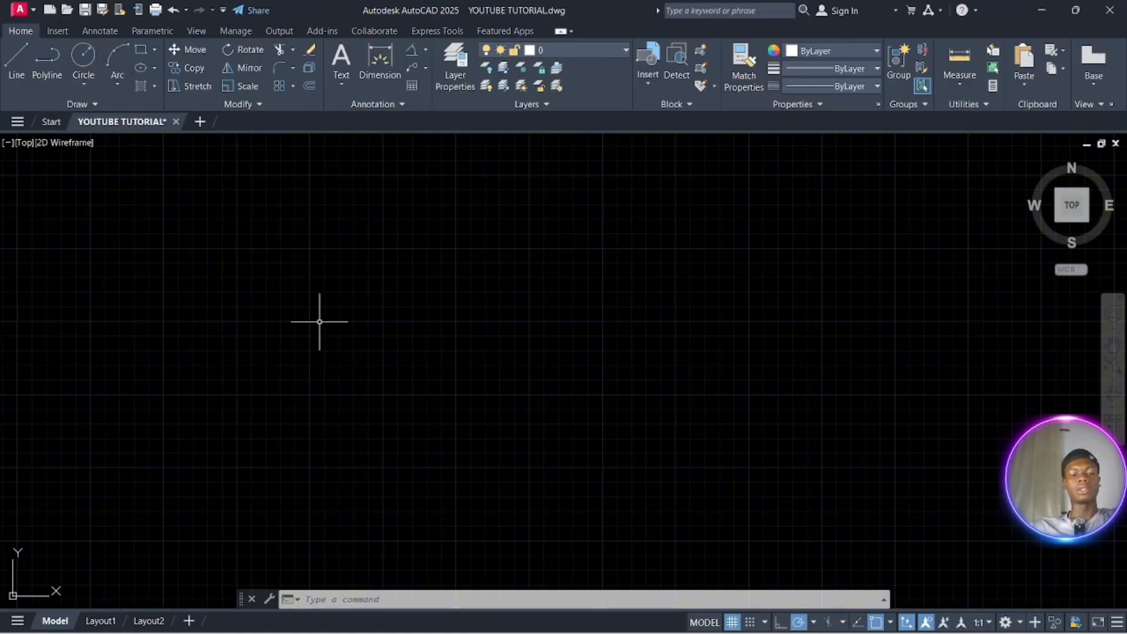
# Draw a freehand three-point arc in the empty drawing area
pyautogui.write('rc')
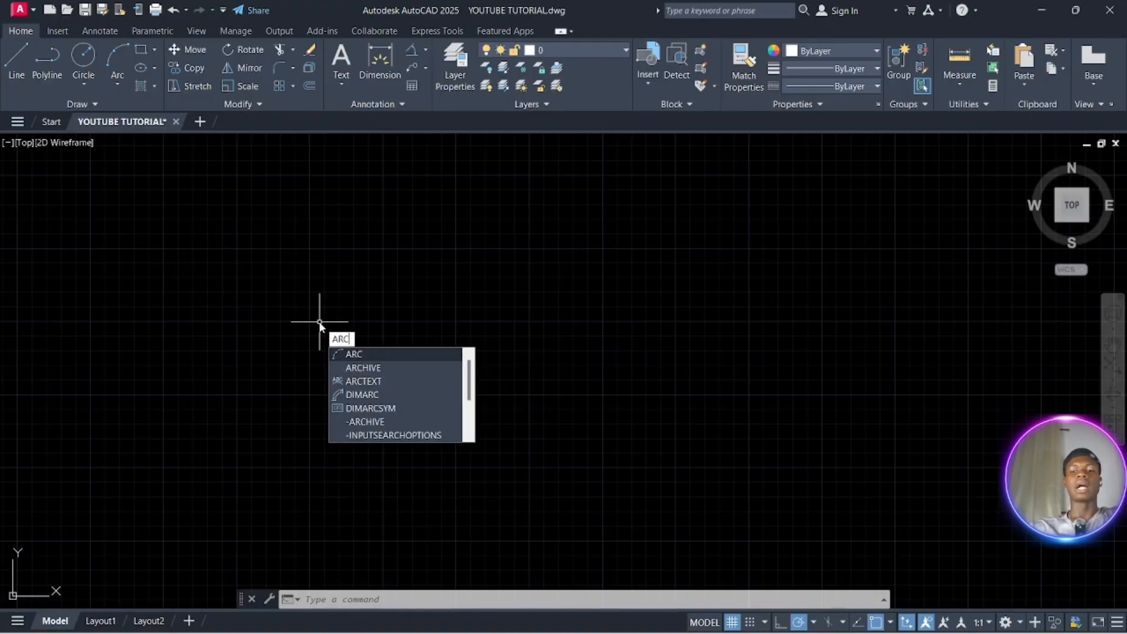
pyautogui.press('Return')
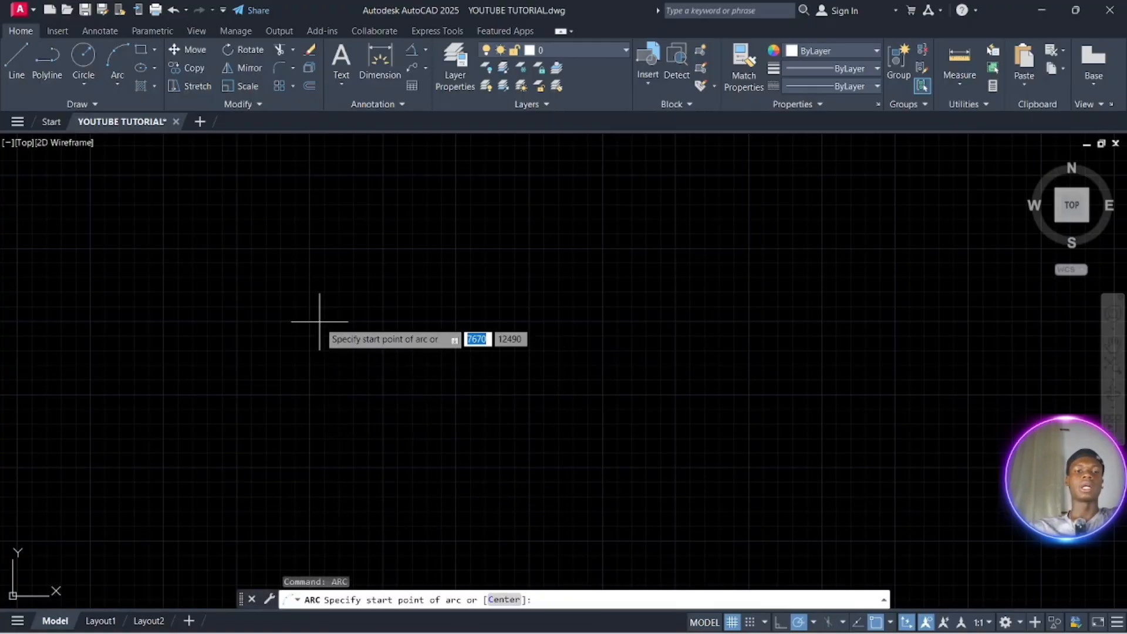
pyautogui.click(313, 378)
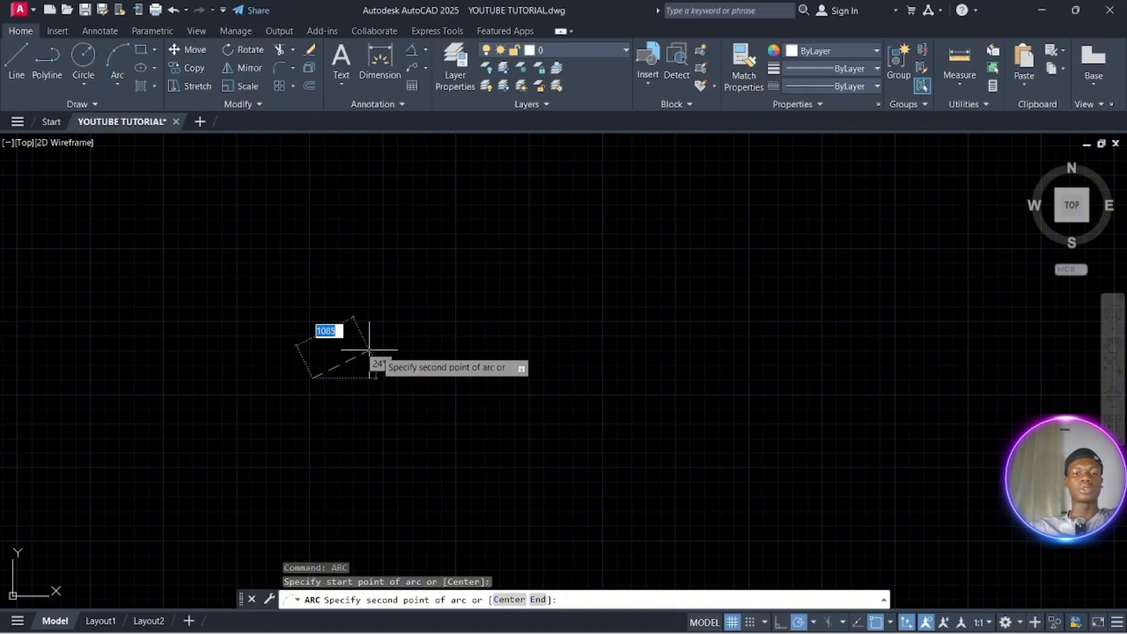
pyautogui.click(456, 377)
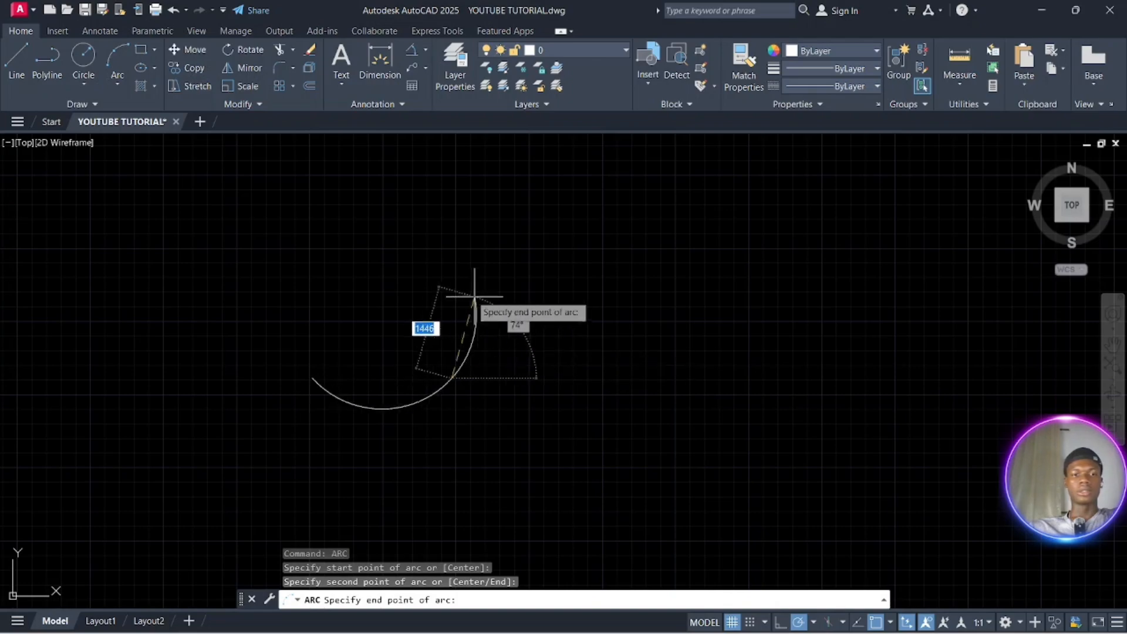
pyautogui.click(424, 316)
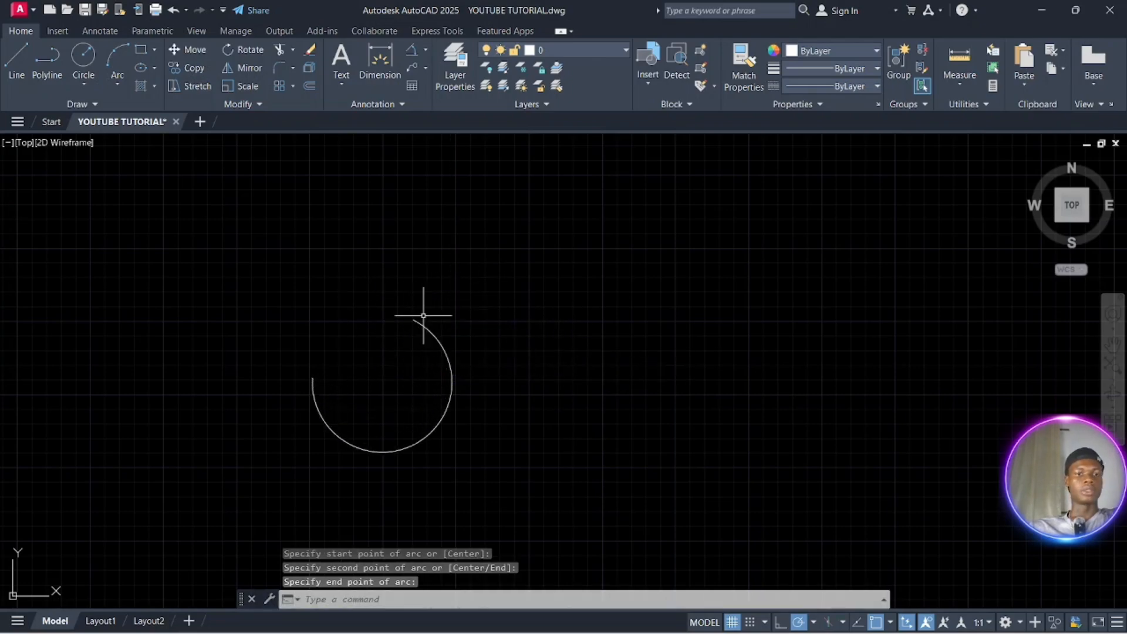
# Erase the freehand three-point arc from the drawing
pyautogui.click(489, 312)
pyautogui.click(391, 392)
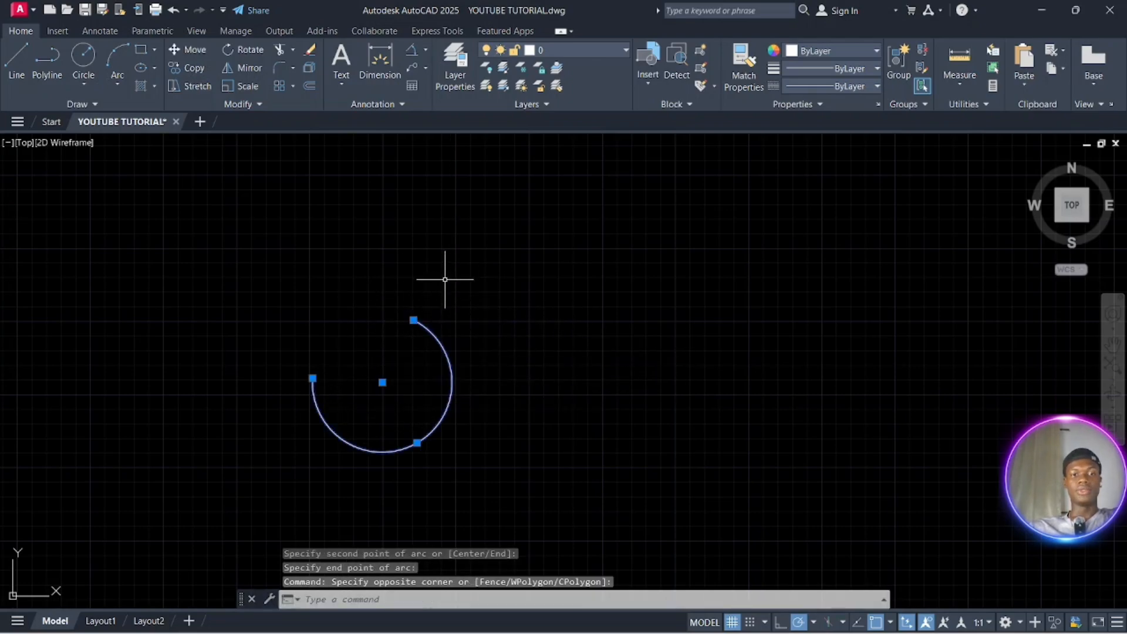
pyautogui.write('e')
pyautogui.press('Return')
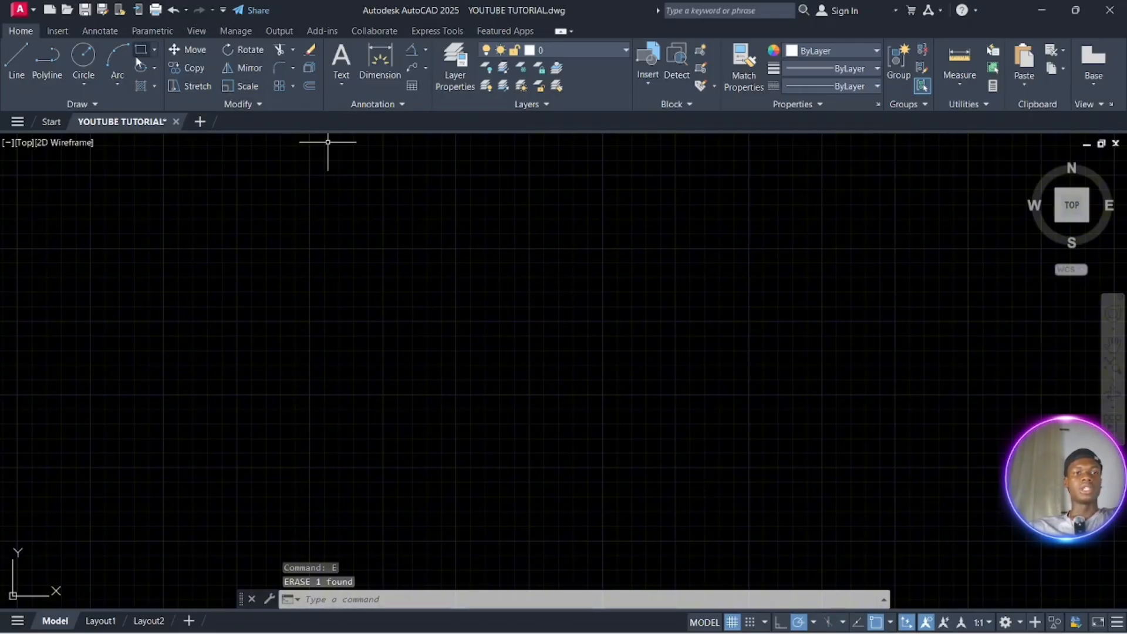
pyautogui.click(116, 81)
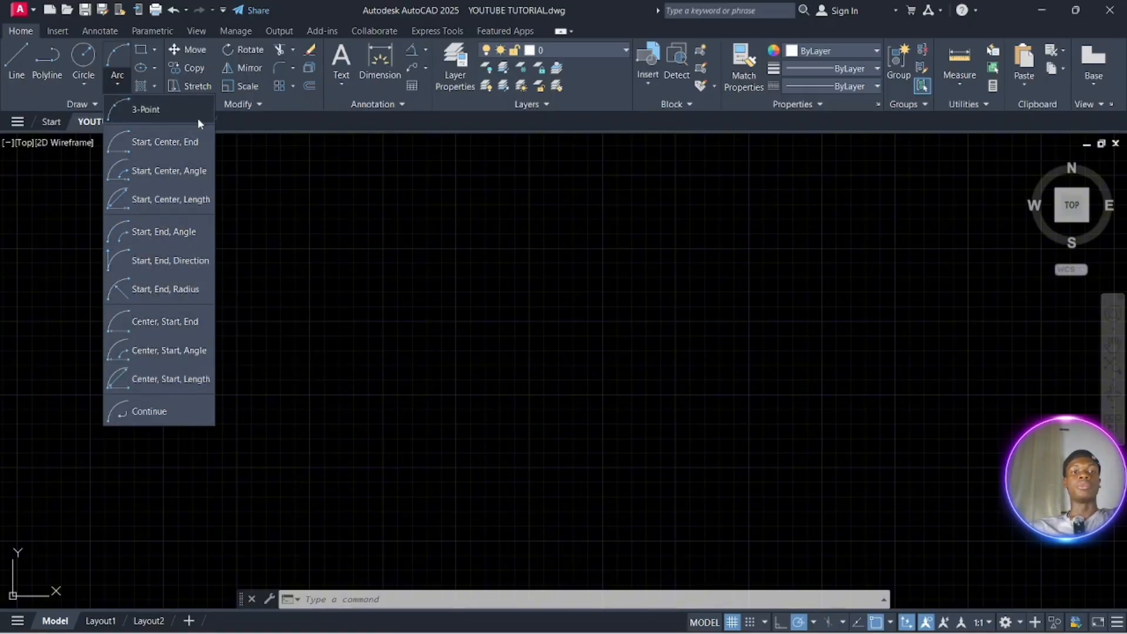
pyautogui.click(254, 193)
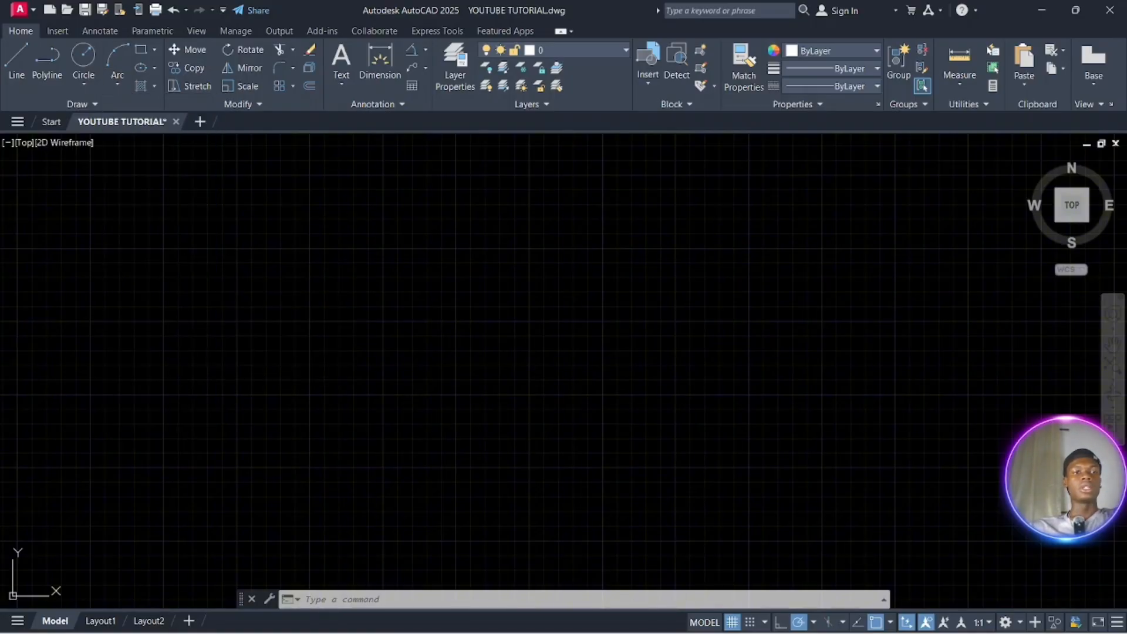
# Draw connected lines: a horizontal segment about 792 units long, with a longer vertical segment rising from its right end
pyautogui.click(17, 76)
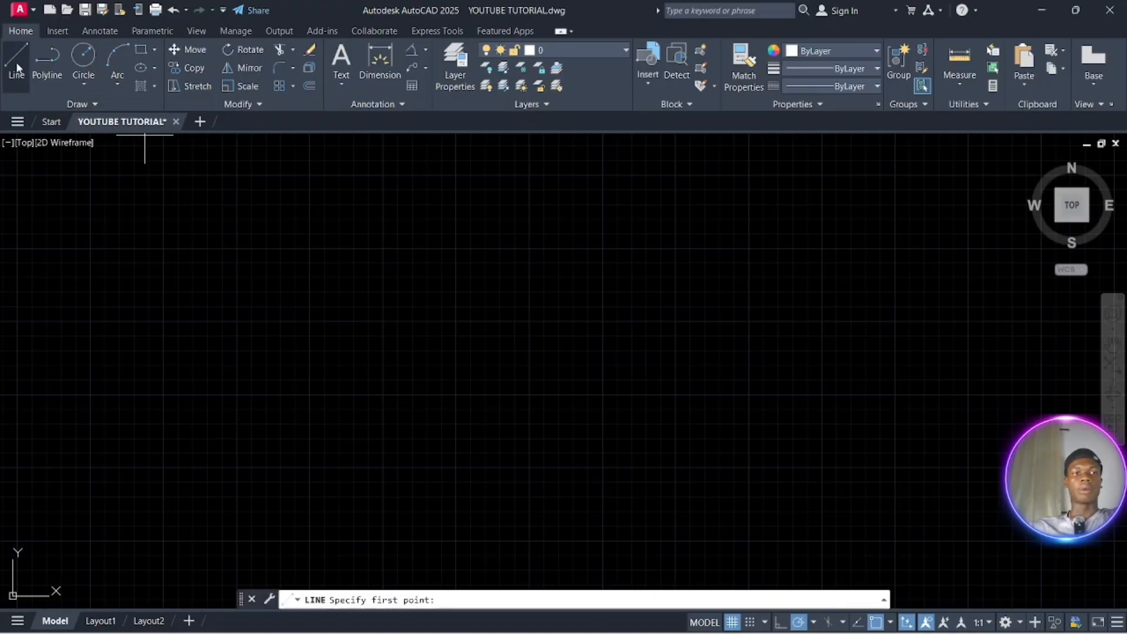
pyautogui.click(289, 465)
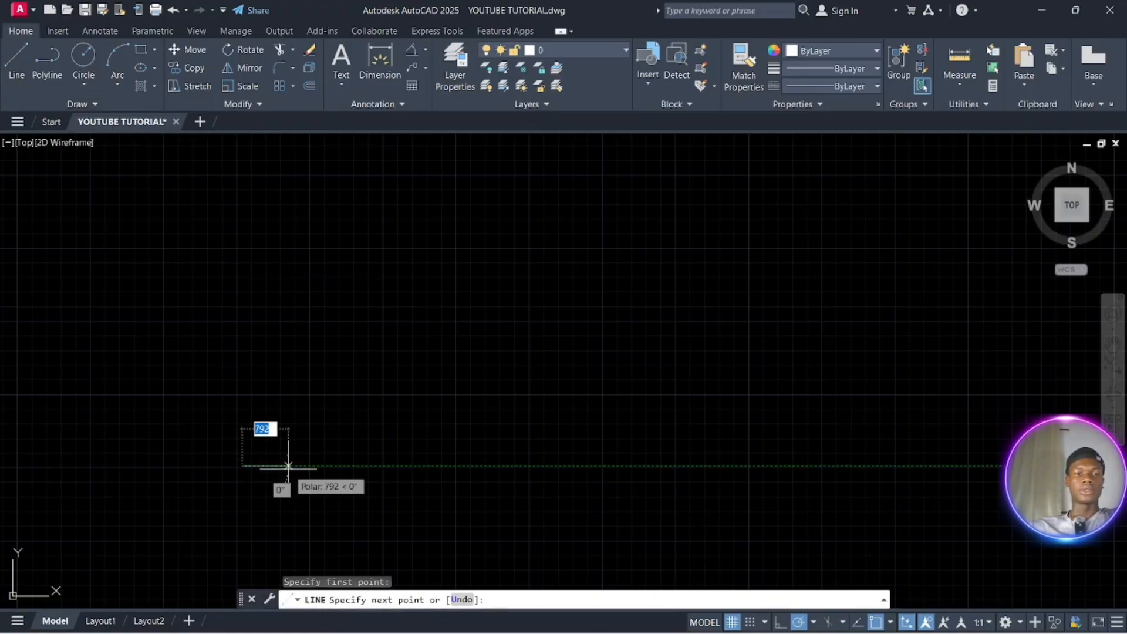
pyautogui.click(290, 333)
pyautogui.press('Escape')
# Mirror both lines about a vertical axis a short distance right of the vertical segment, keeping the source objects
pyautogui.click(317, 461)
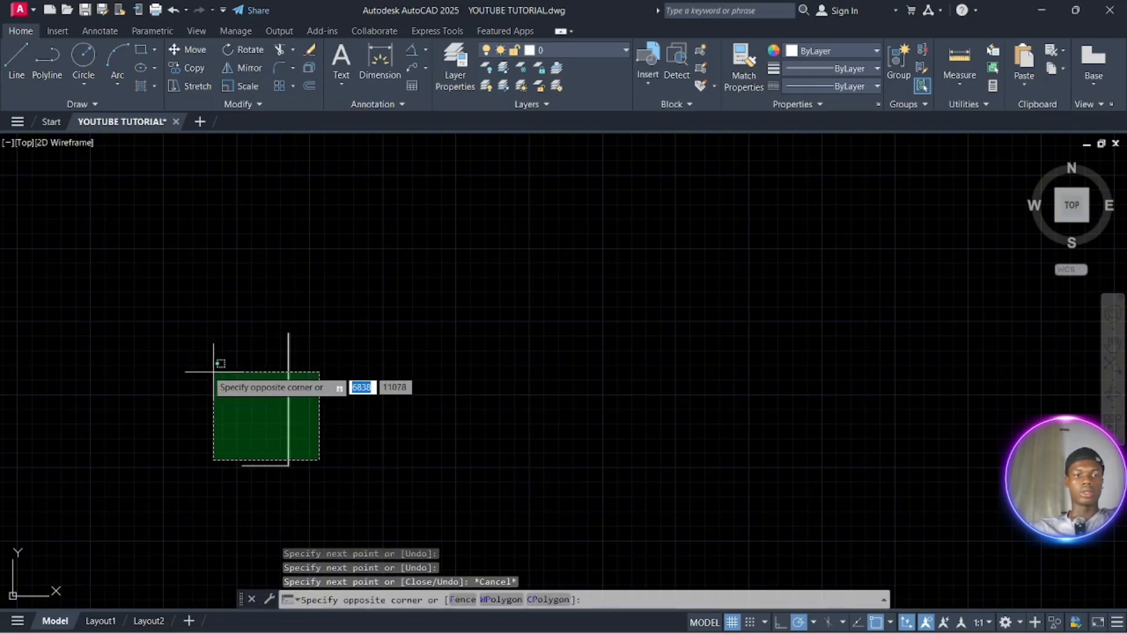
pyautogui.click(221, 391)
pyautogui.click(314, 503)
pyautogui.click(266, 447)
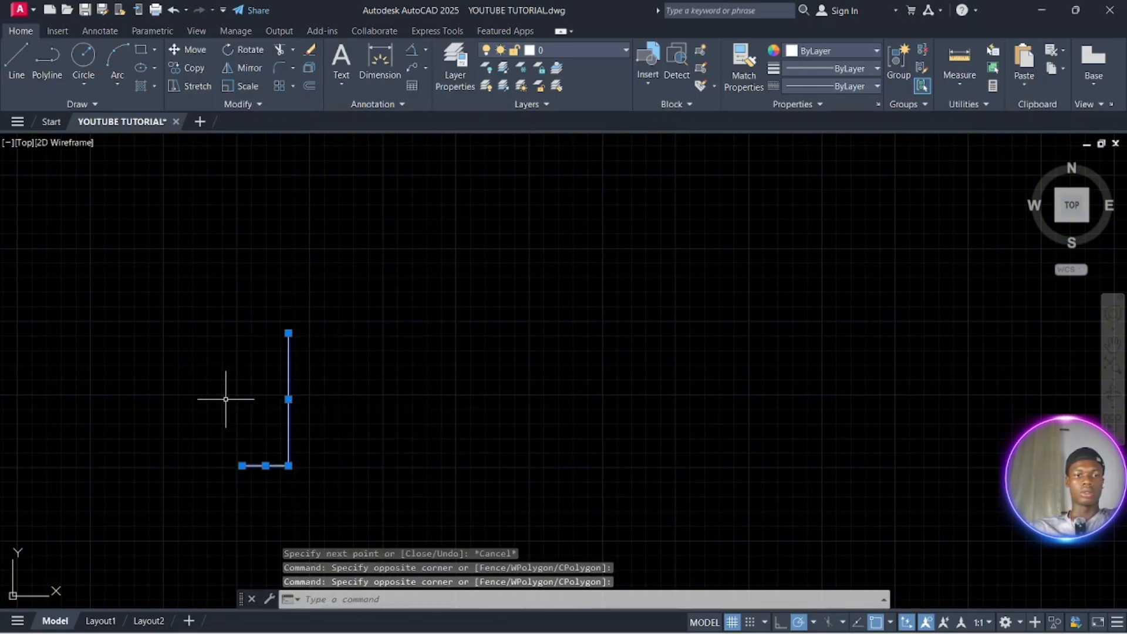
pyautogui.write('mi')
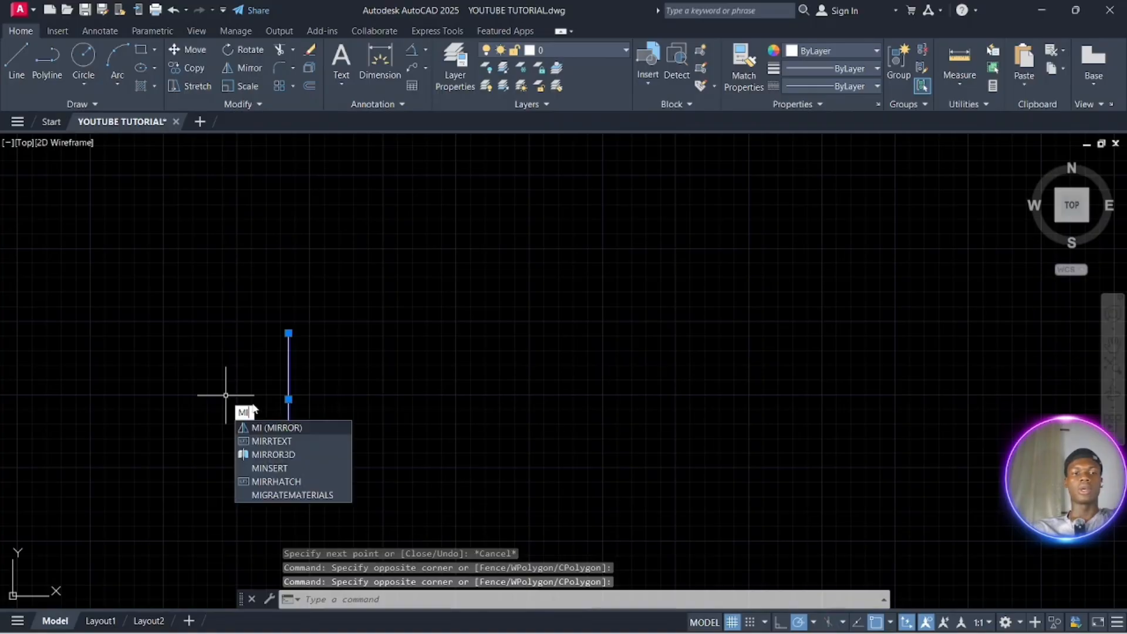
pyautogui.press('Return')
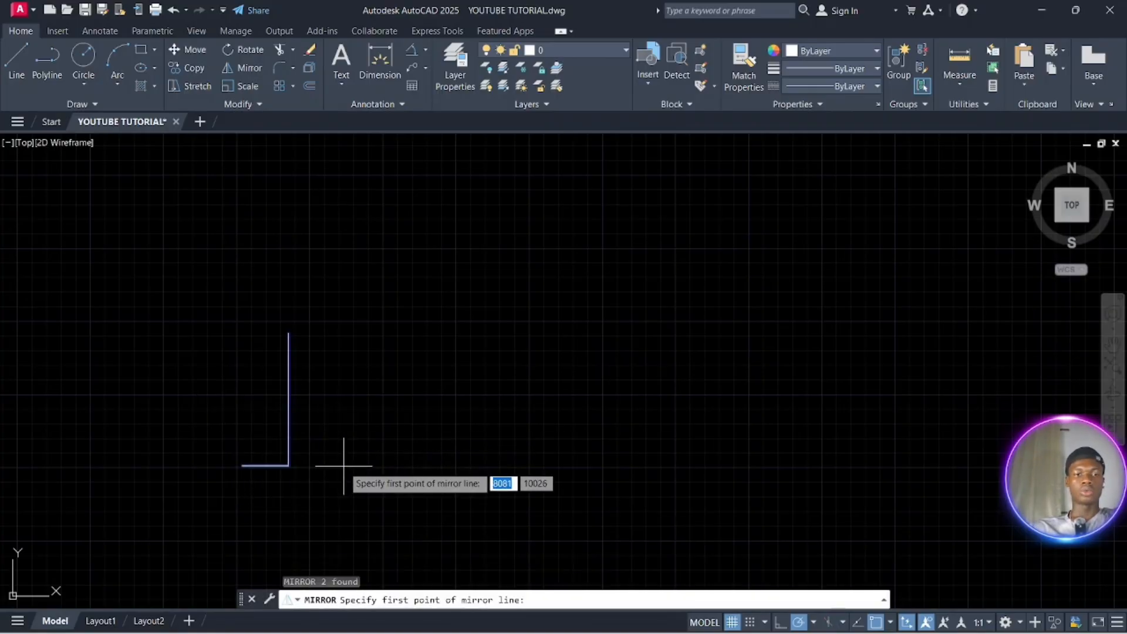
pyautogui.click(346, 464)
pyautogui.click(346, 417)
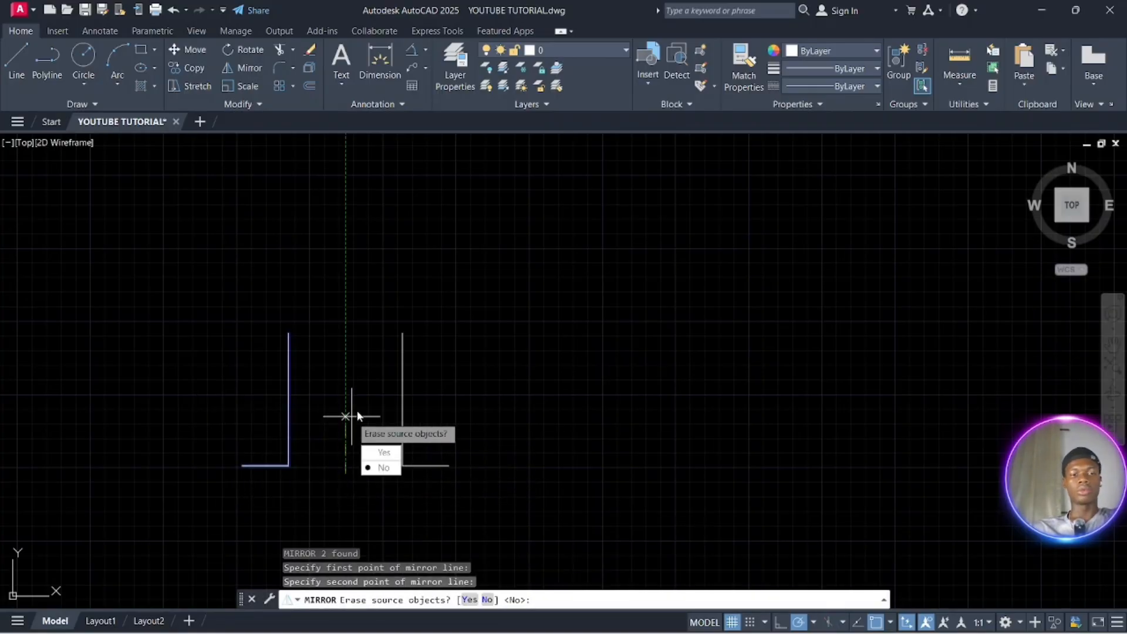
pyautogui.click(384, 467)
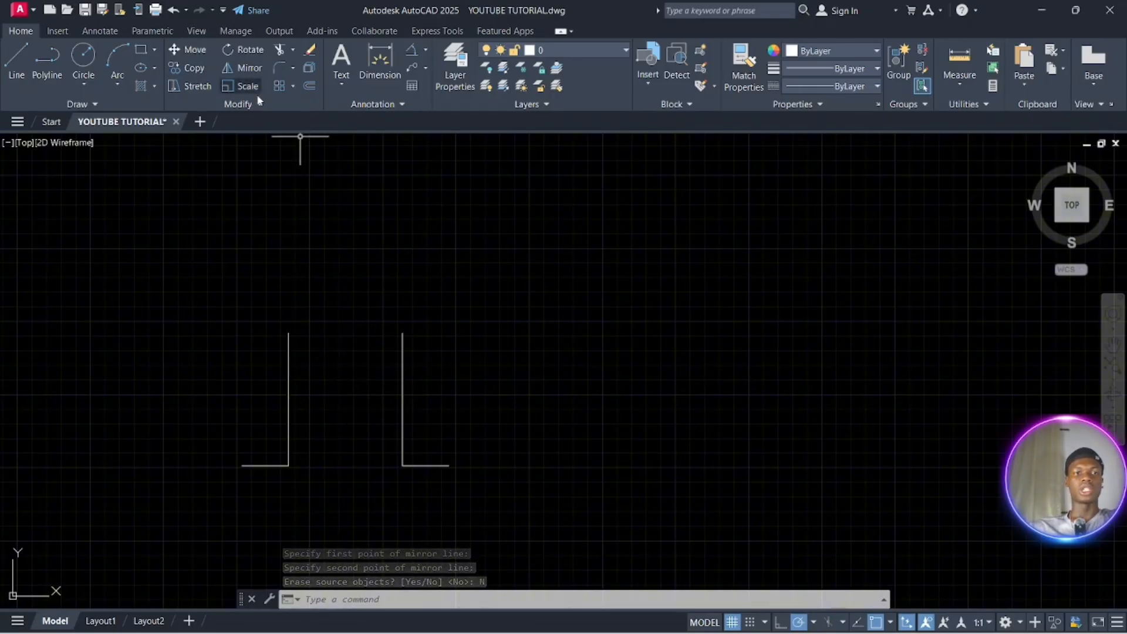
# Copy all four lines about 4893 units horizontally to the right, using the right end of the right base line as base point
pyautogui.click(467, 500)
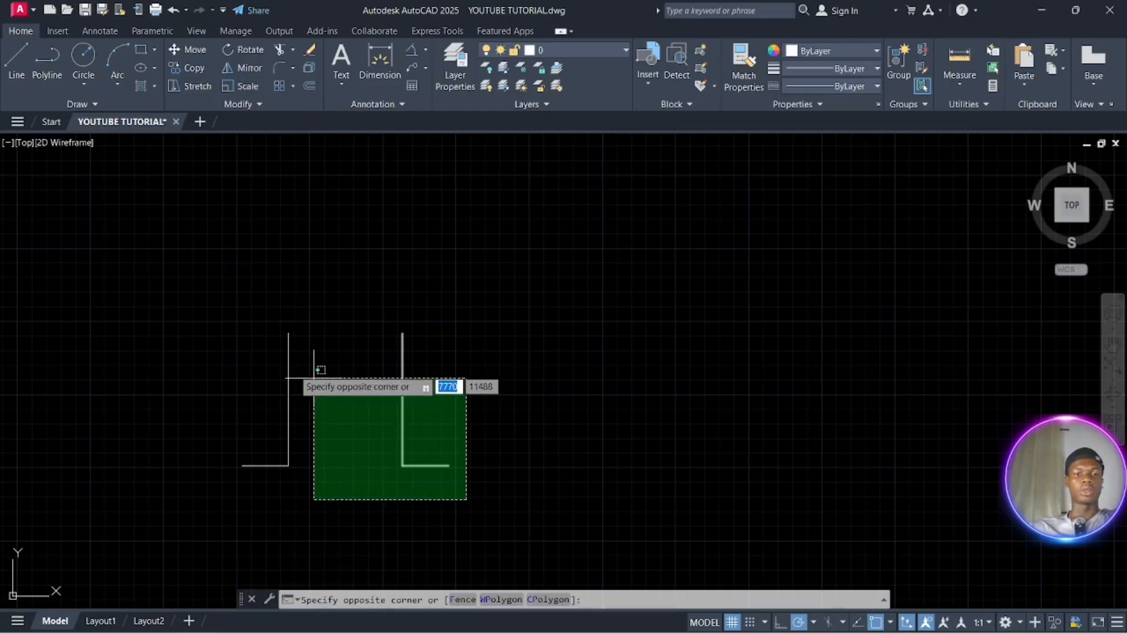
pyautogui.click(219, 308)
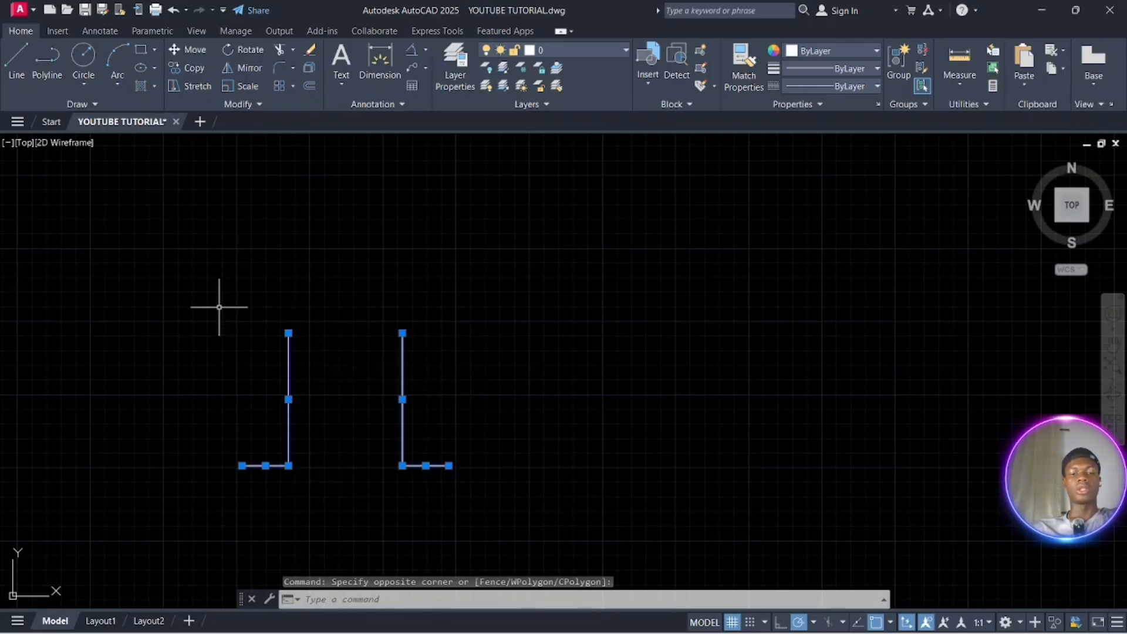
pyautogui.write('C')
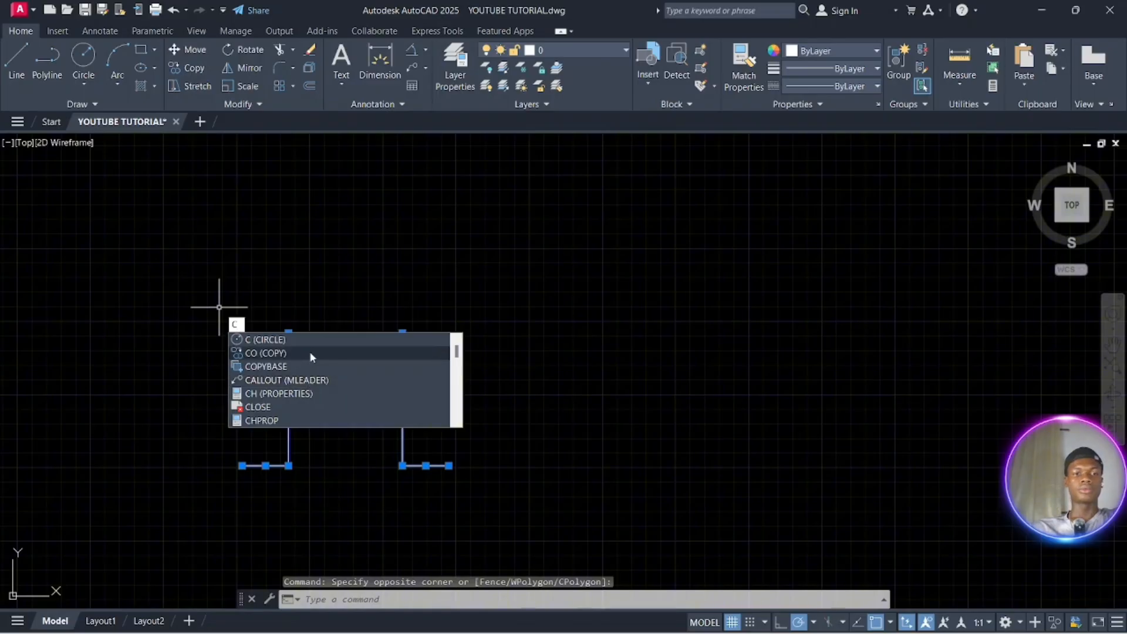
pyautogui.click(308, 351)
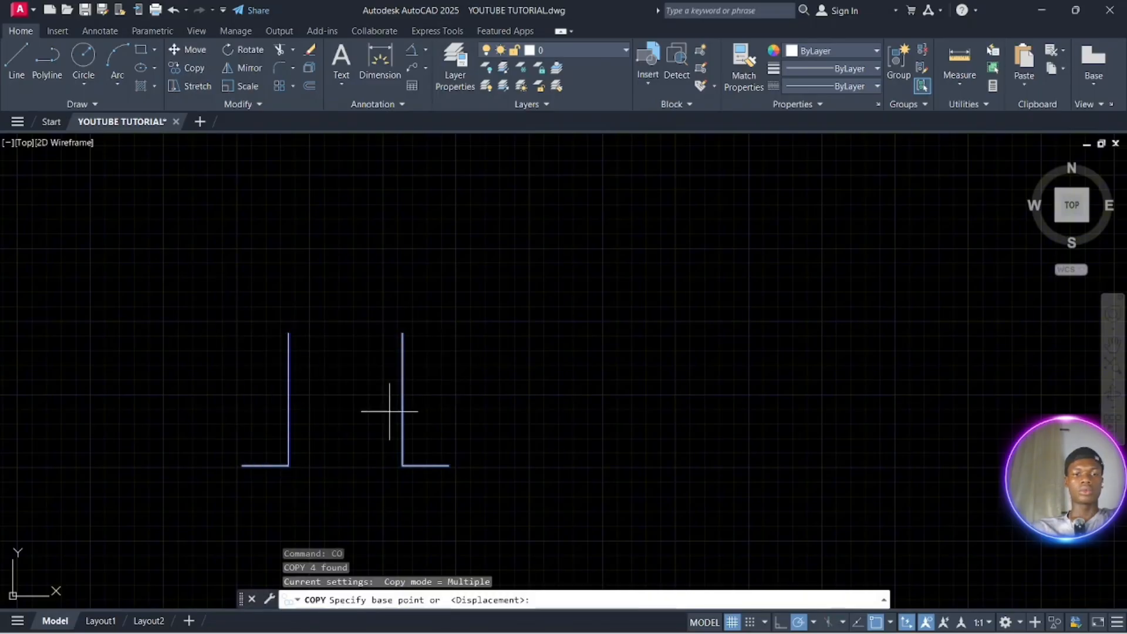
pyautogui.click(449, 465)
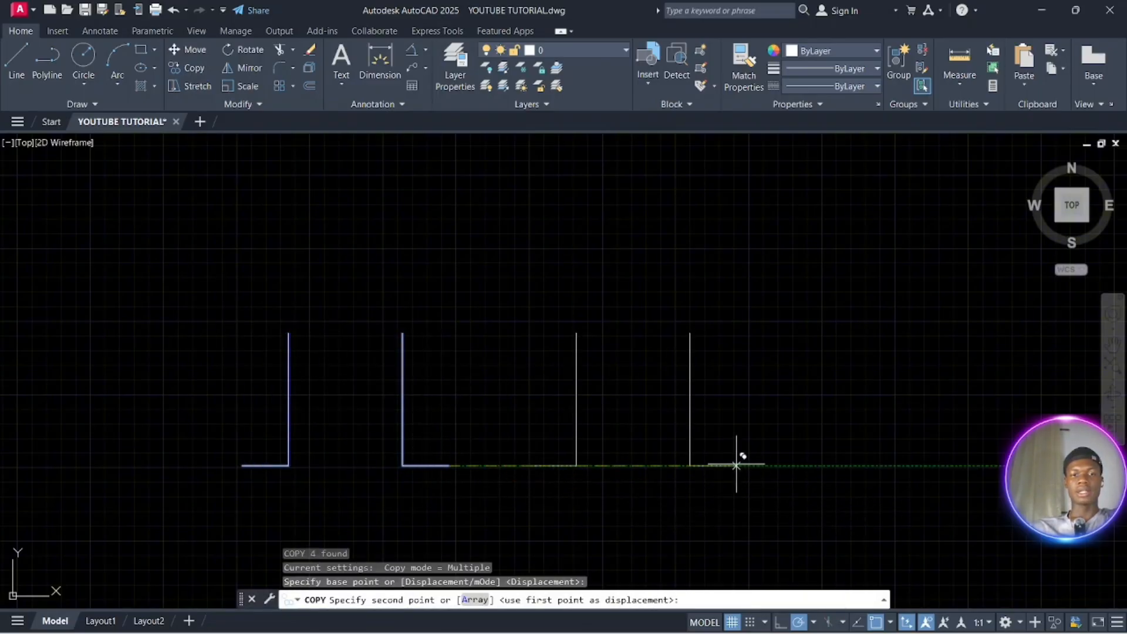
pyautogui.click(736, 466)
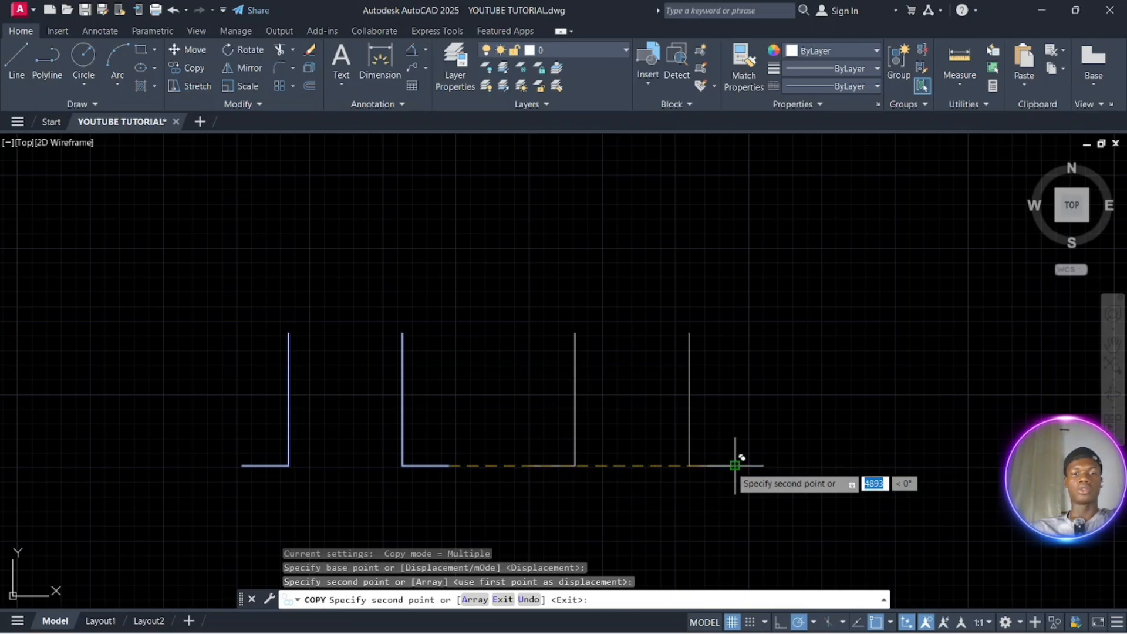
pyautogui.press('Escape')
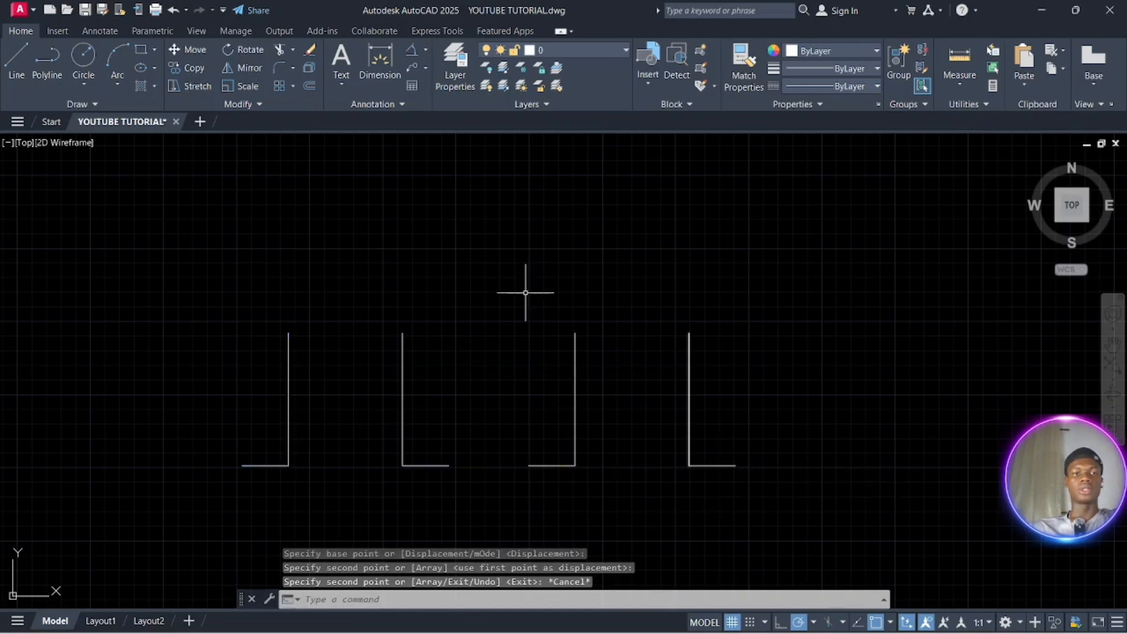
# Draw a straight line joining the upper endpoints of the two vertical lines in the copied shape
pyautogui.click(22, 72)
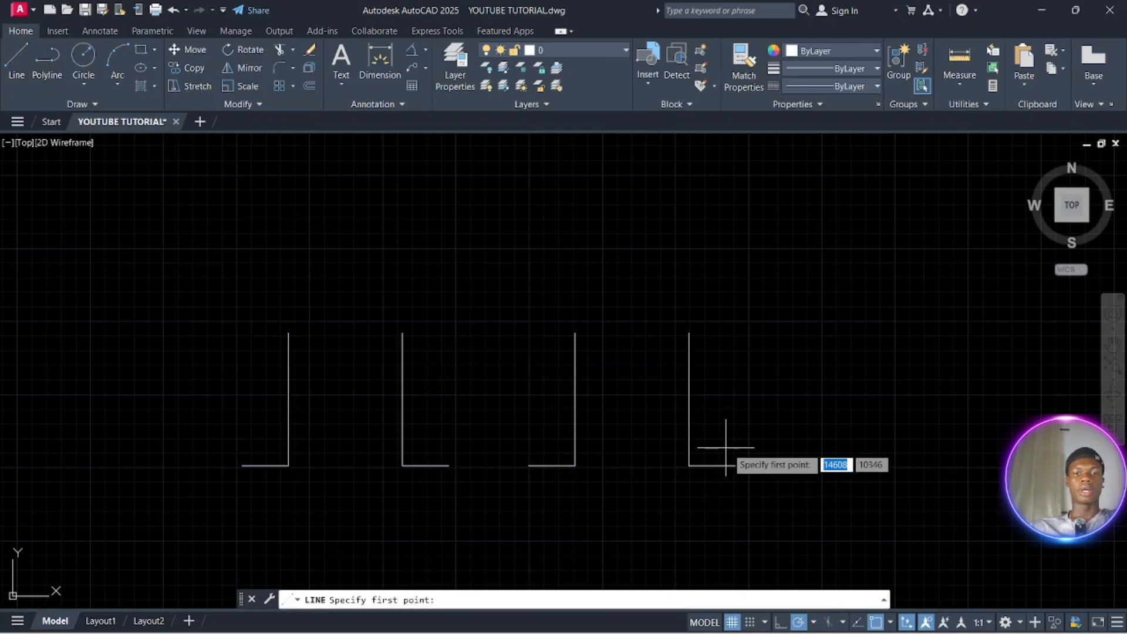
pyautogui.click(575, 333)
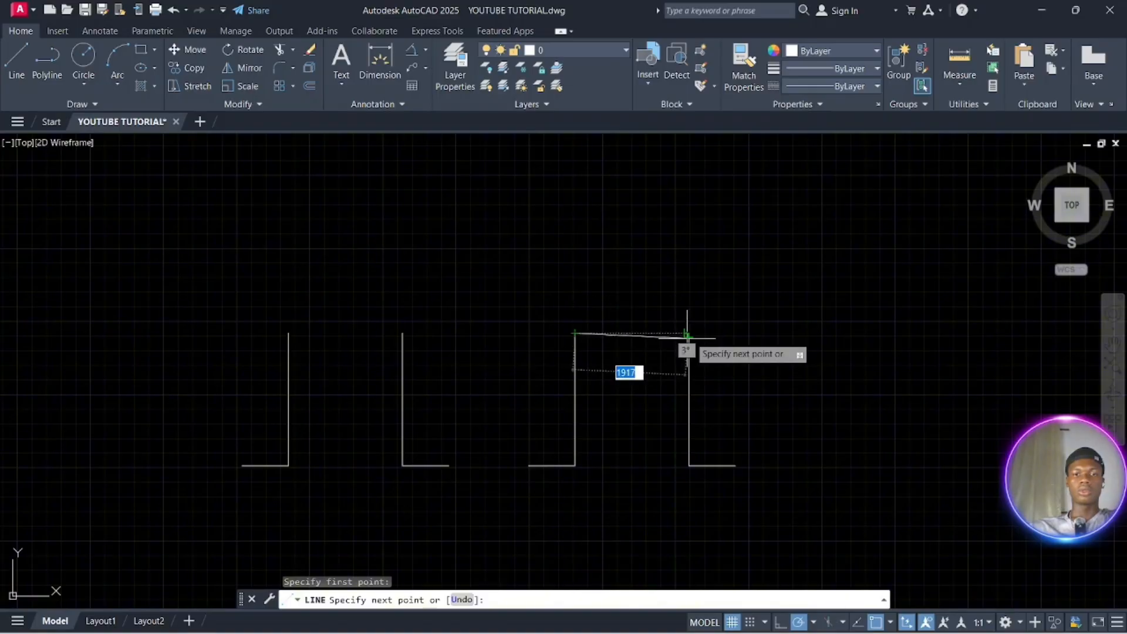
pyautogui.click(689, 334)
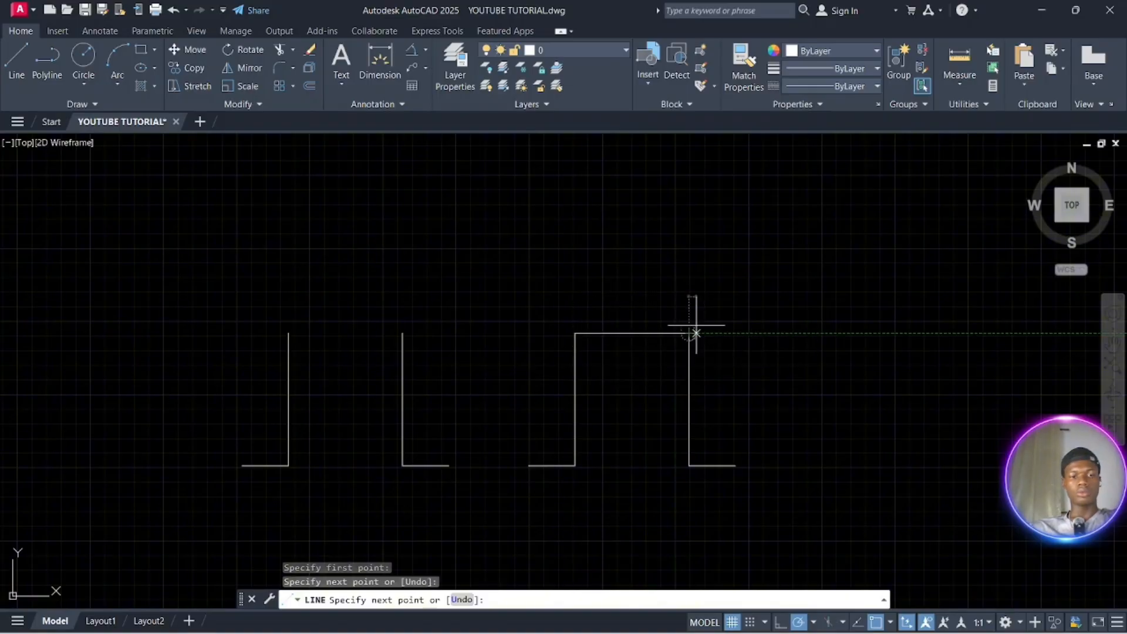
pyautogui.press('Escape')
# Draw a 3-Point arc between the upper endpoints of the original shape's two verticals, bulging upward through a point midway above them
pyautogui.scroll(4, 464, 370)
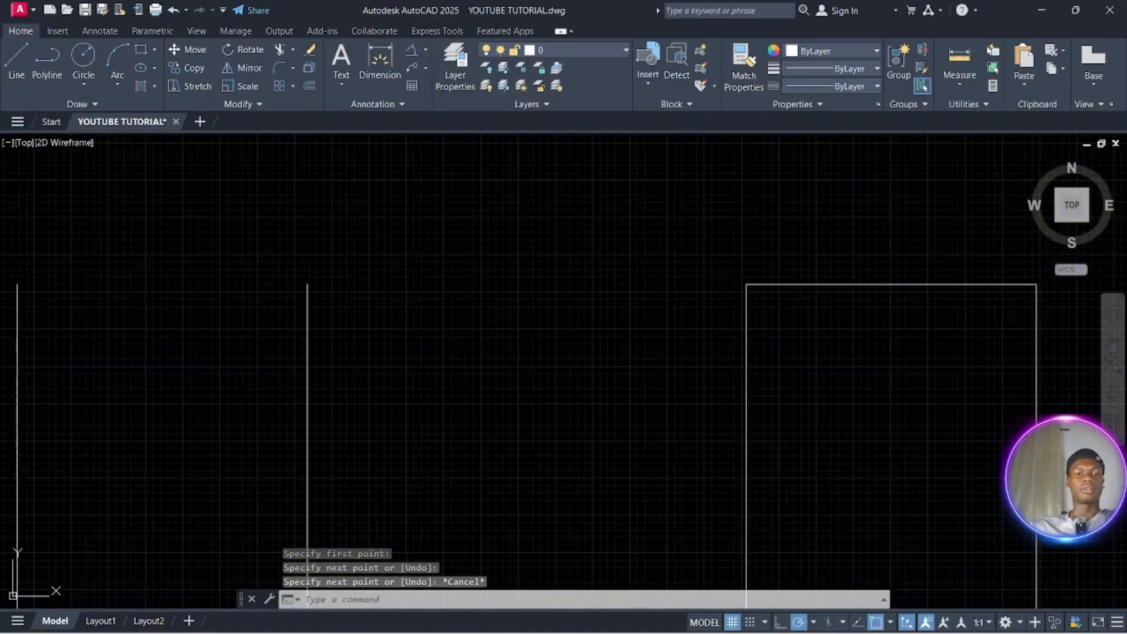
pyautogui.scroll(-4, 463, 370)
pyautogui.scroll(4, 463, 370)
pyautogui.scroll(-2, 462, 364)
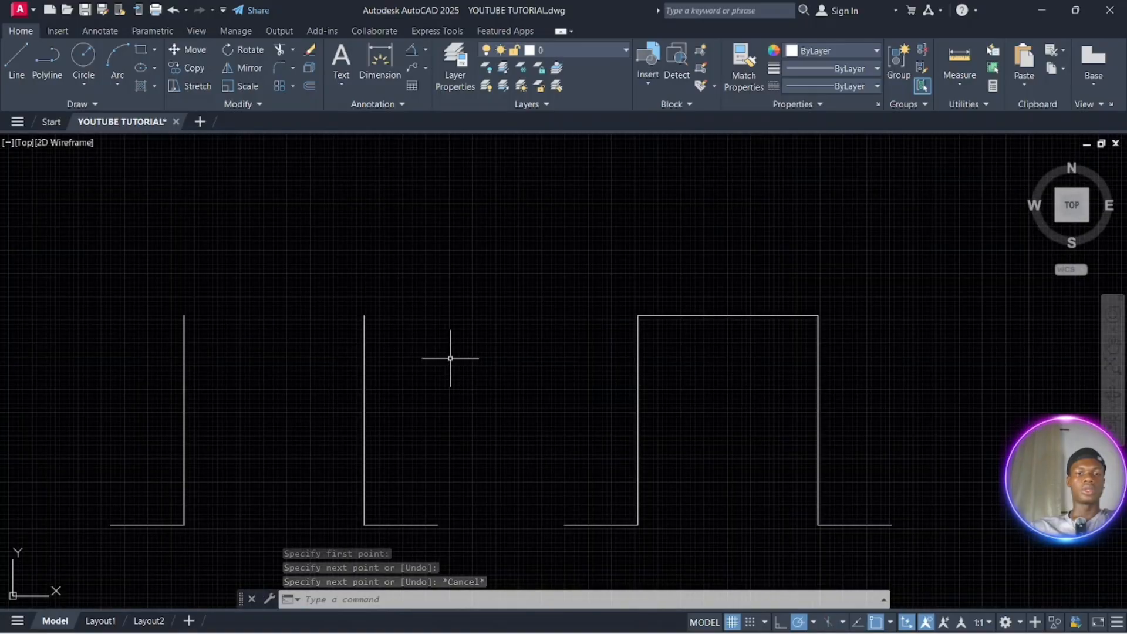
pyautogui.click(119, 83)
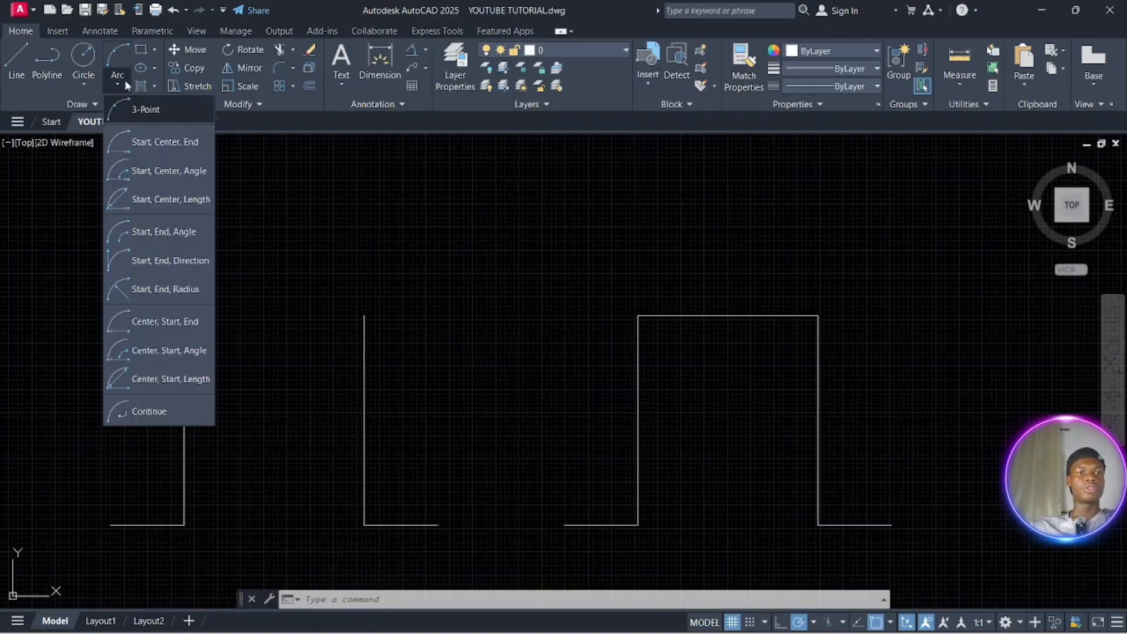
pyautogui.click(160, 106)
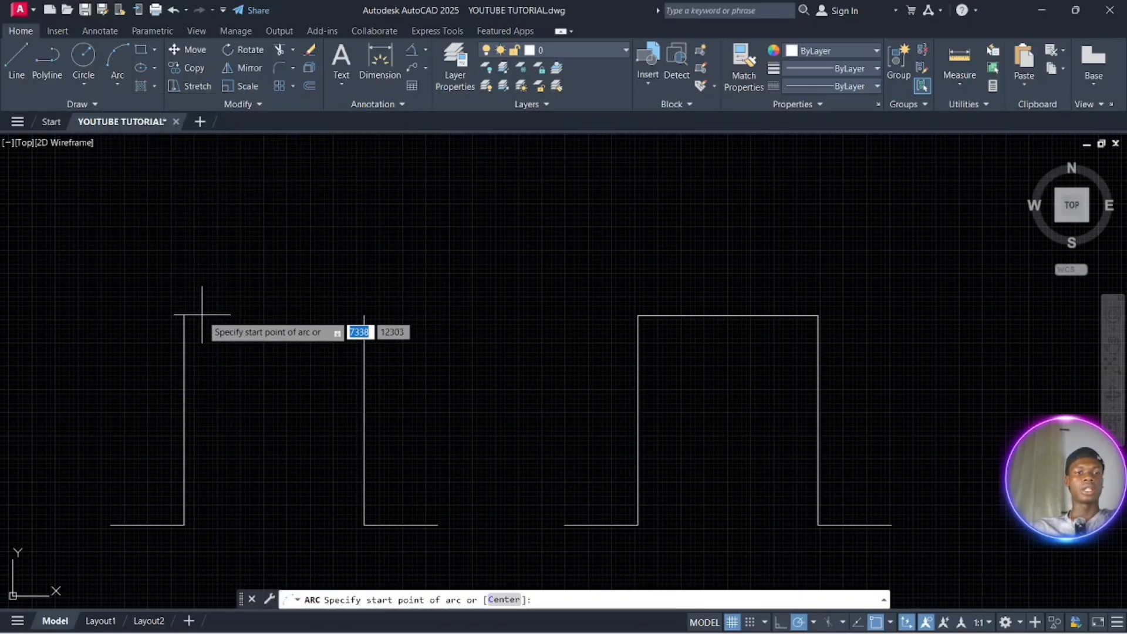
pyautogui.click(185, 315)
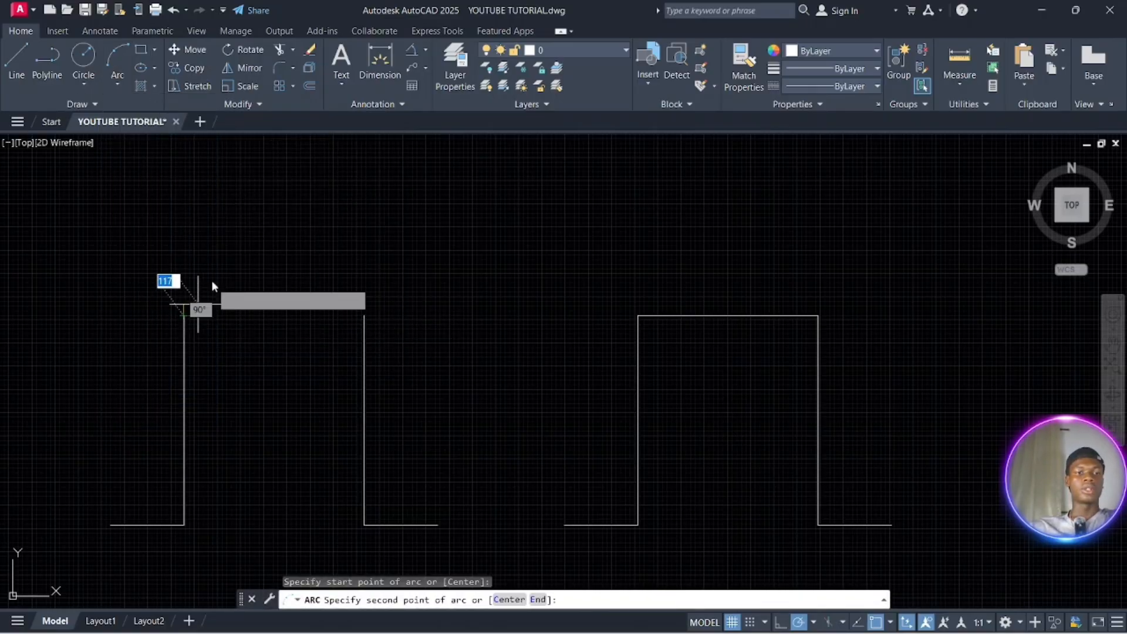
pyautogui.click(273, 253)
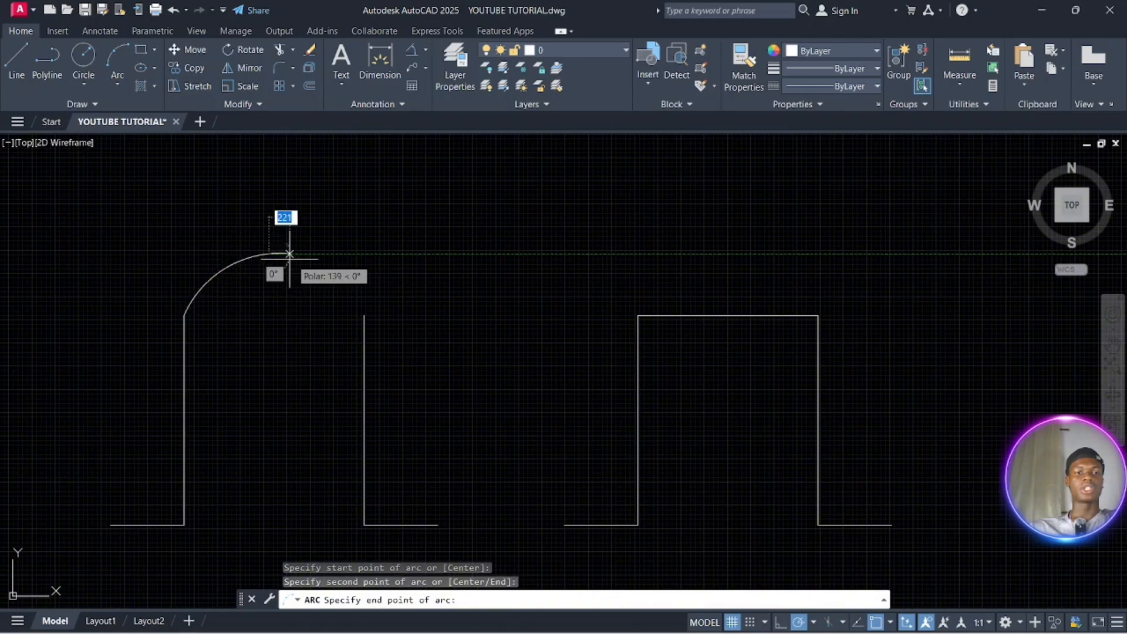
pyautogui.click(364, 316)
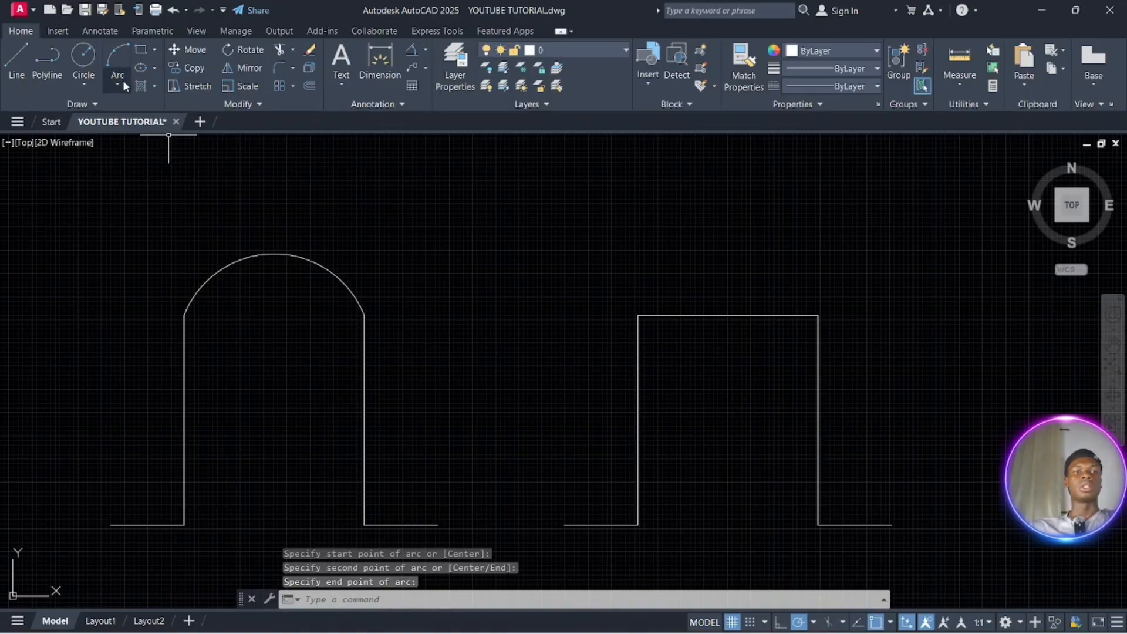
# Erase the 3-Point arc above the original shape
pyautogui.click(282, 267)
pyautogui.click(247, 187)
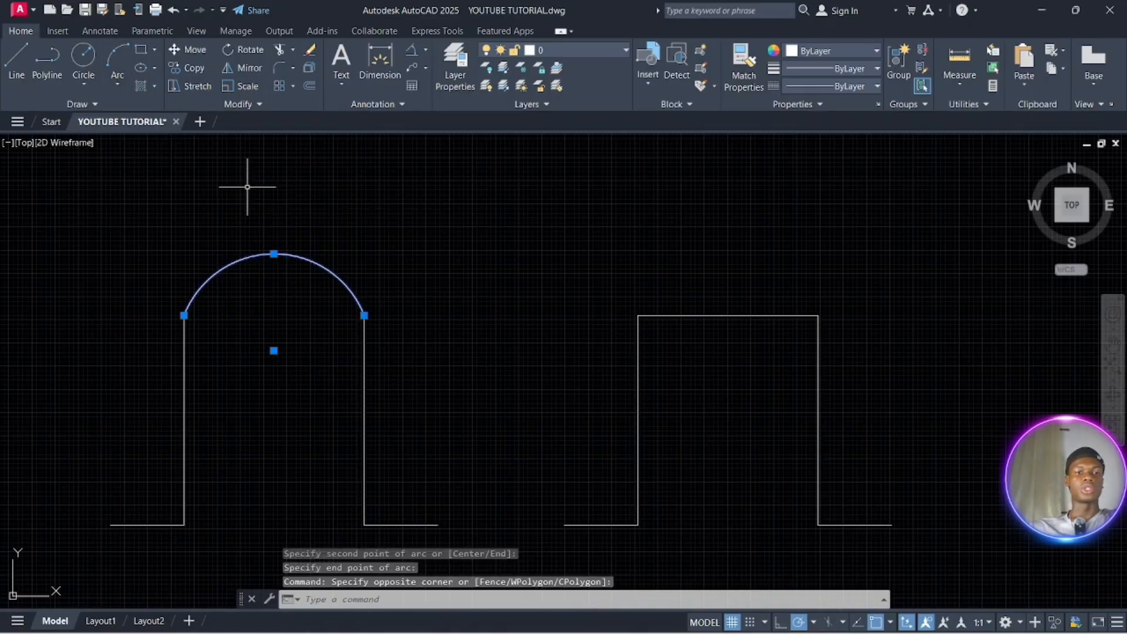
pyautogui.press('Return')
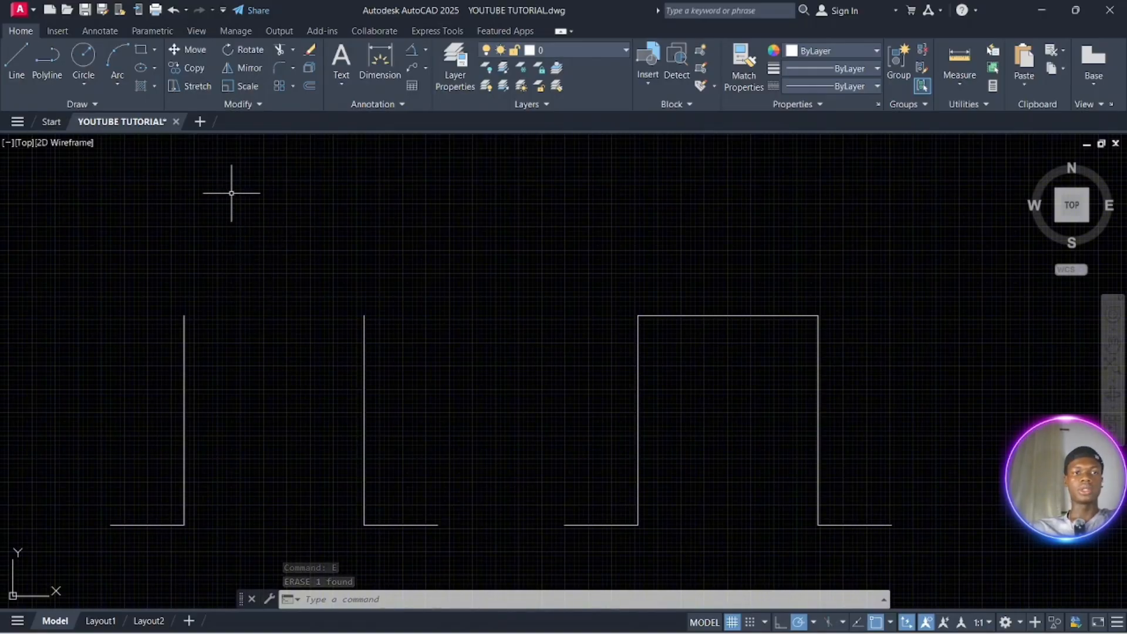
# Draw a Start, Center, End arc from the copied shape's upper-left corner, centred on the top line's midpoint, ending at its upper-right corner
pyautogui.click(110, 85)
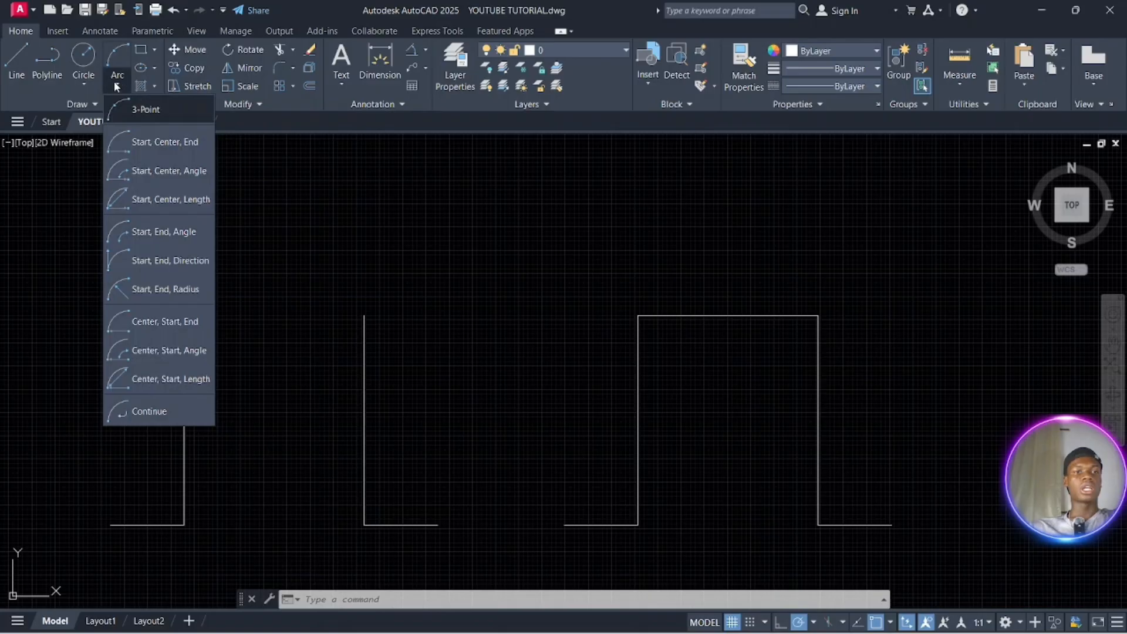
pyautogui.click(177, 144)
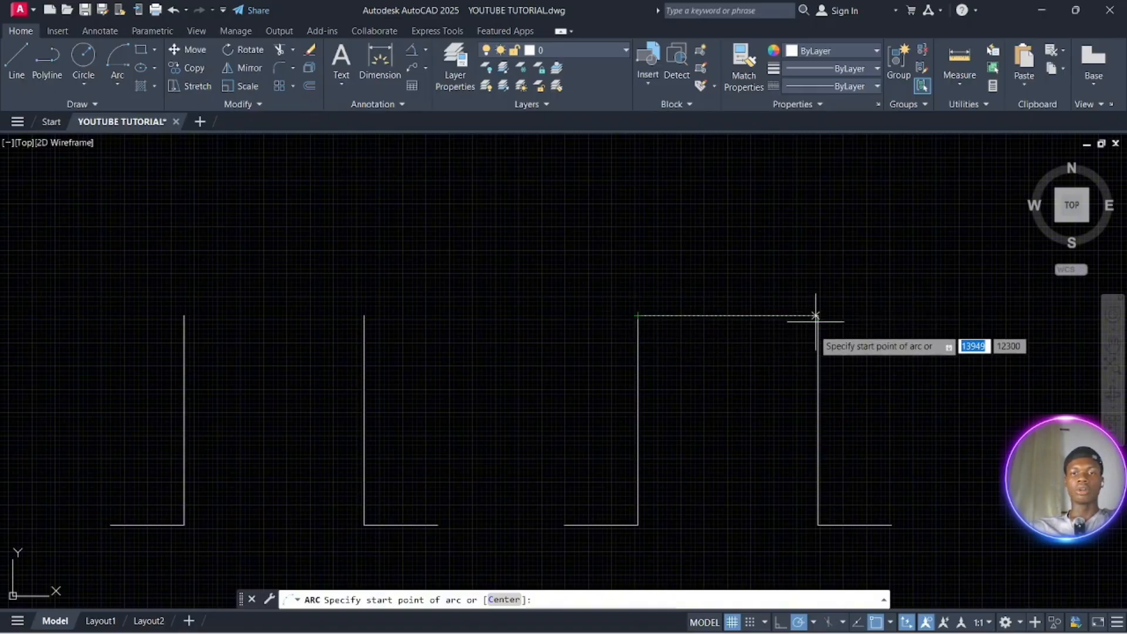
pyautogui.click(637, 315)
pyautogui.write('c')
pyautogui.press('Return')
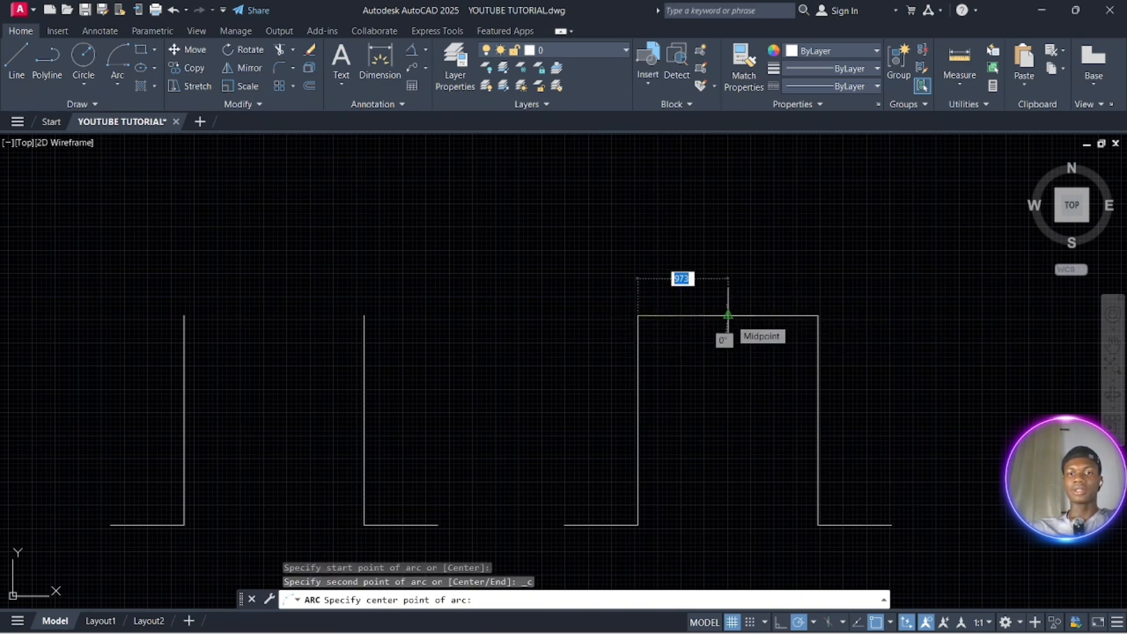
pyautogui.click(728, 315)
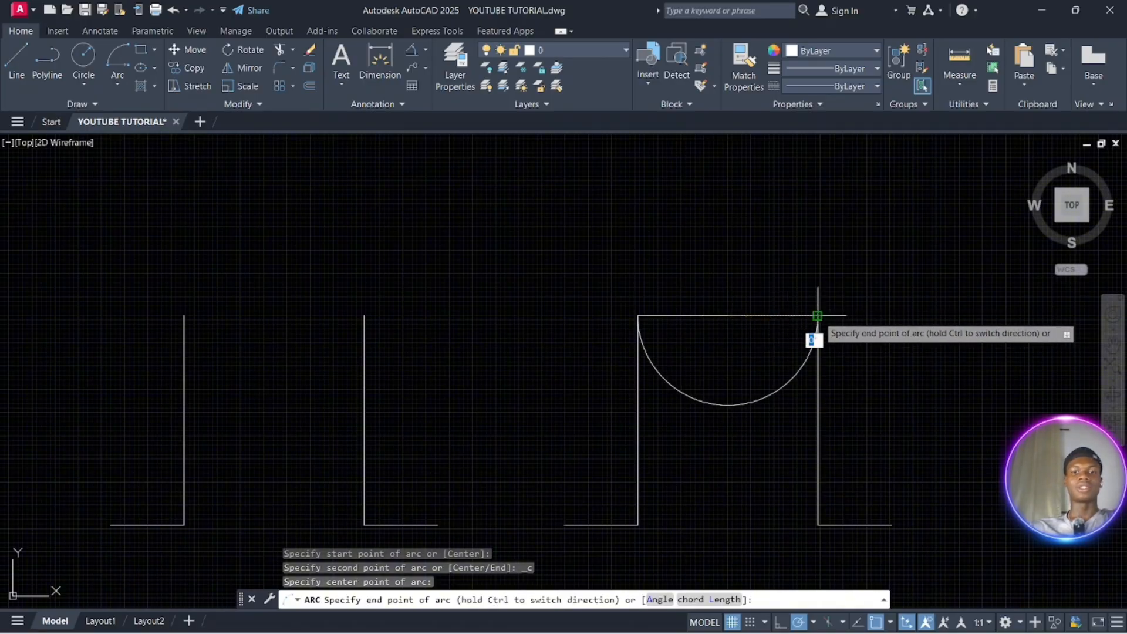
pyautogui.click(816, 317)
# Erase the downward-bulging arc inside the copied shape
pyautogui.click(796, 405)
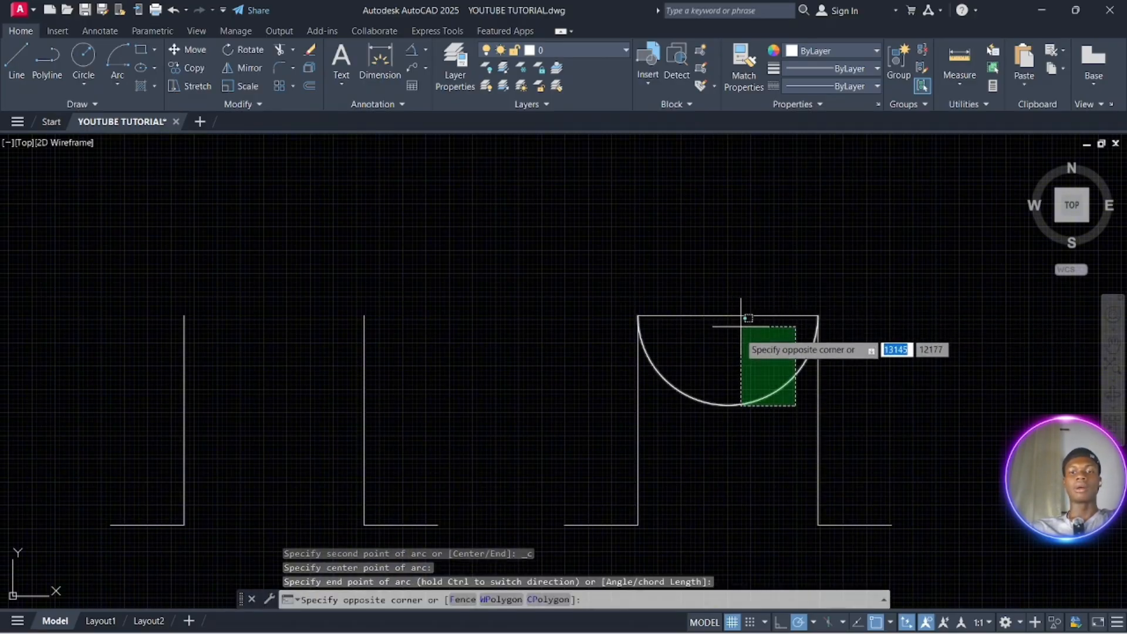
pyautogui.click(738, 335)
pyautogui.press('Return')
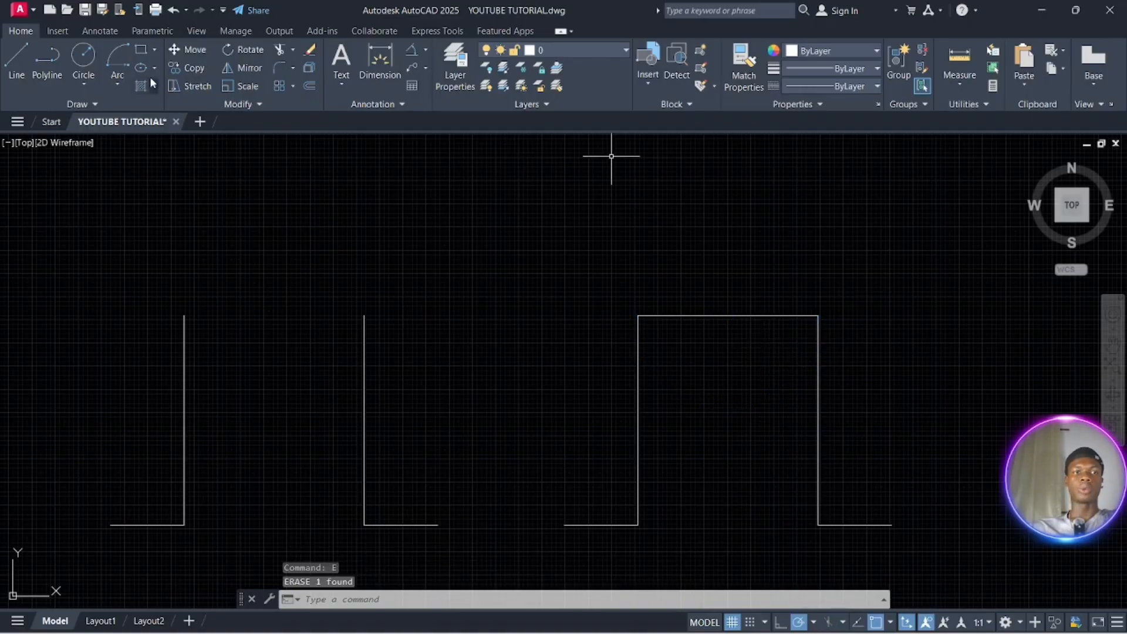
# Draw a Start, Center, End arc from the copied shape's upper-right corner, centred on the top line's midpoint, to its upper-left corner
pyautogui.click(118, 54)
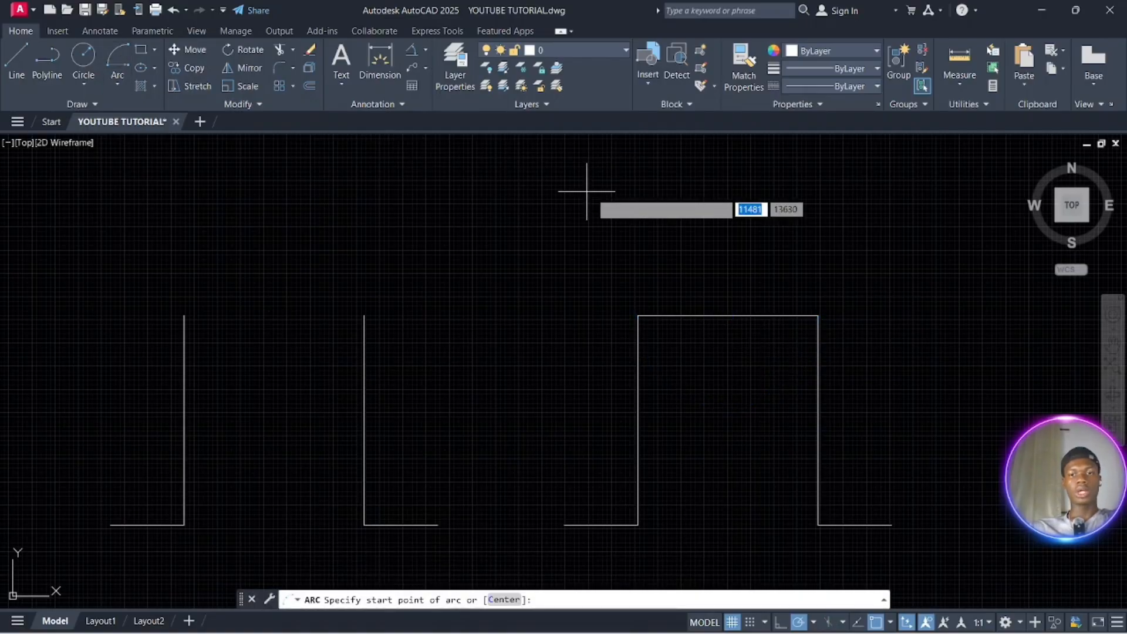
pyautogui.click(817, 316)
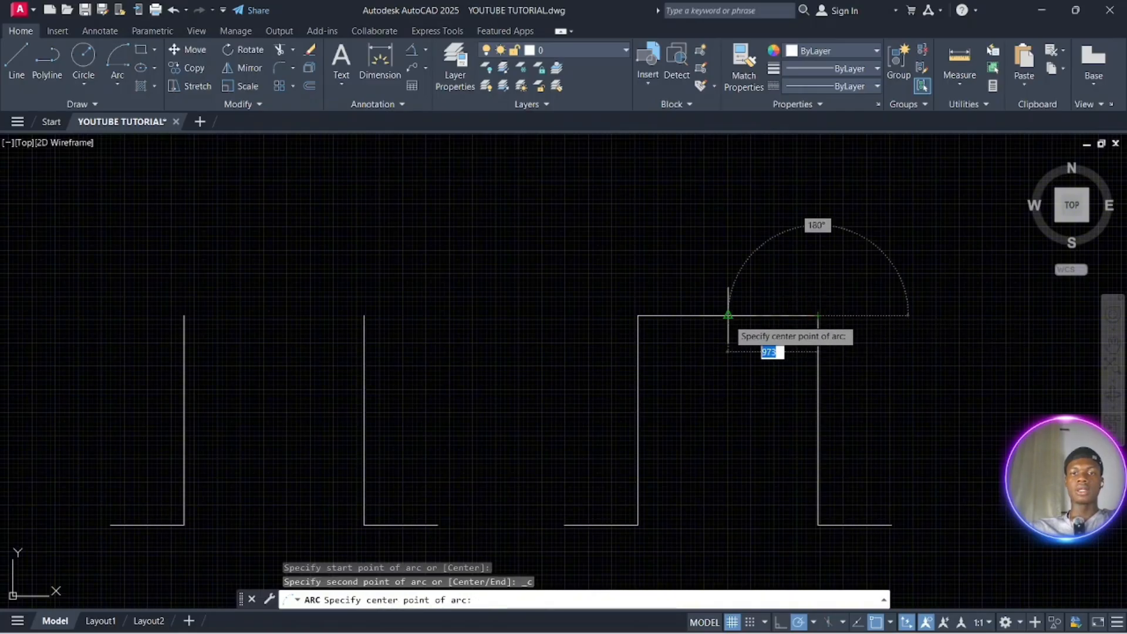
pyautogui.click(728, 316)
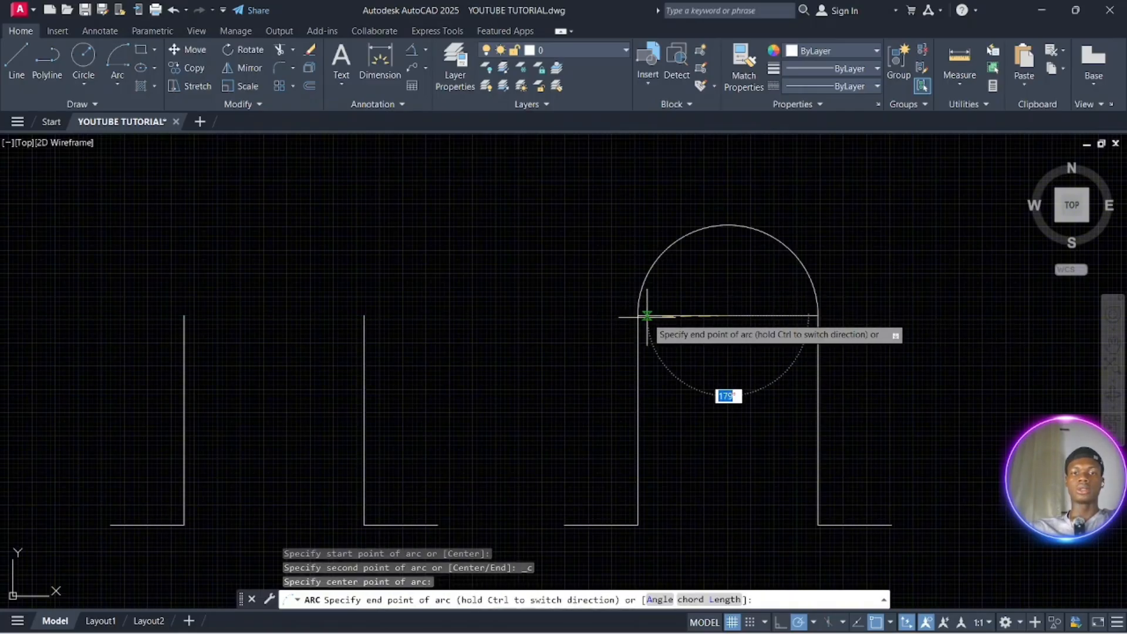
pyautogui.click(641, 318)
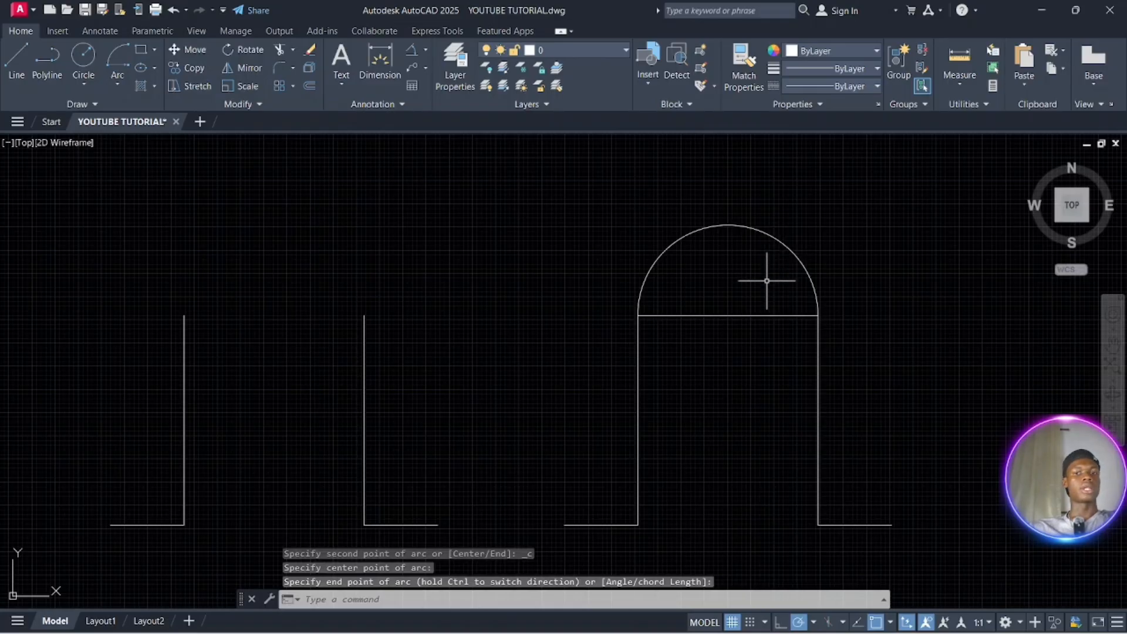
# Erase the straight line beneath the semicircular arc, and undo that erasure
pyautogui.moveTo(761, 332); pyautogui.dragTo(738, 272)
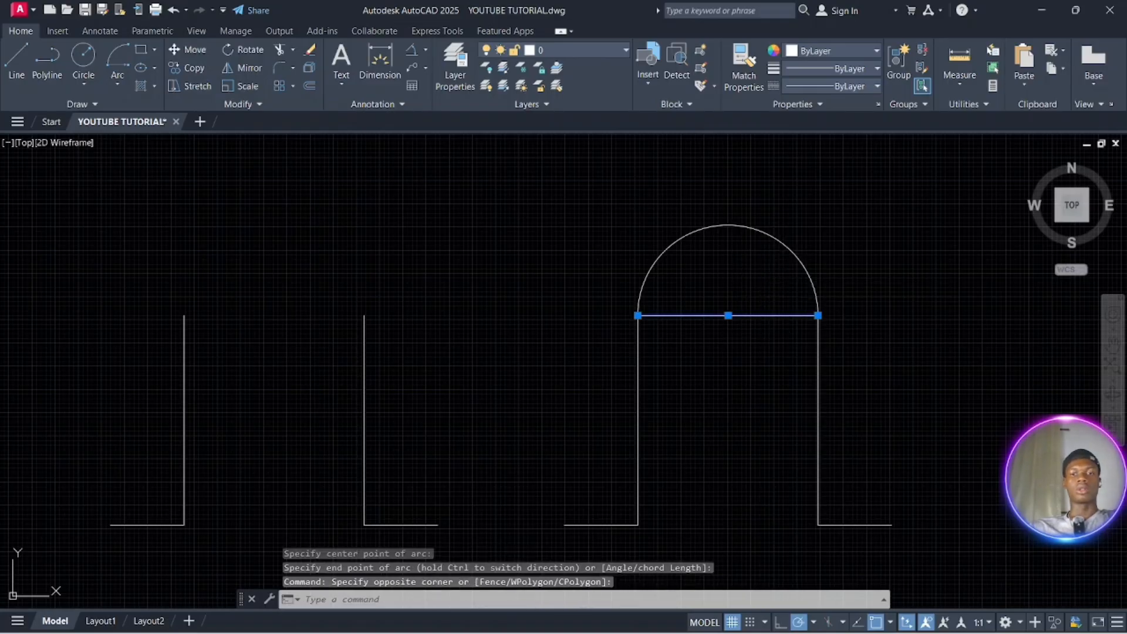
pyautogui.write('e')
pyautogui.press('Return')
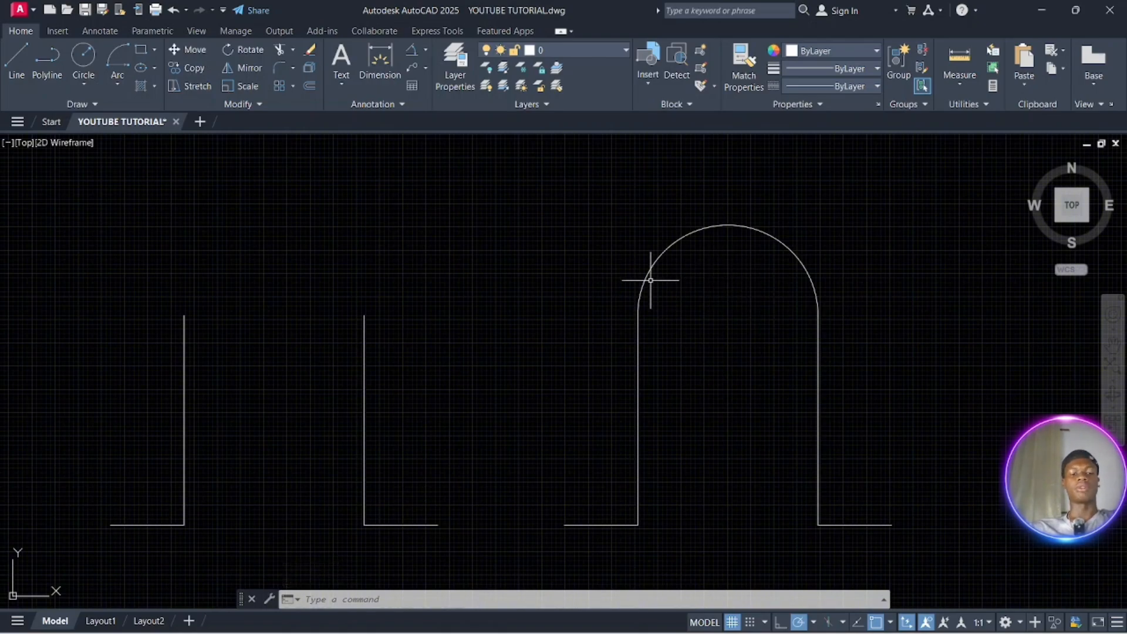
pyautogui.hotkey('ctrl', 'z')
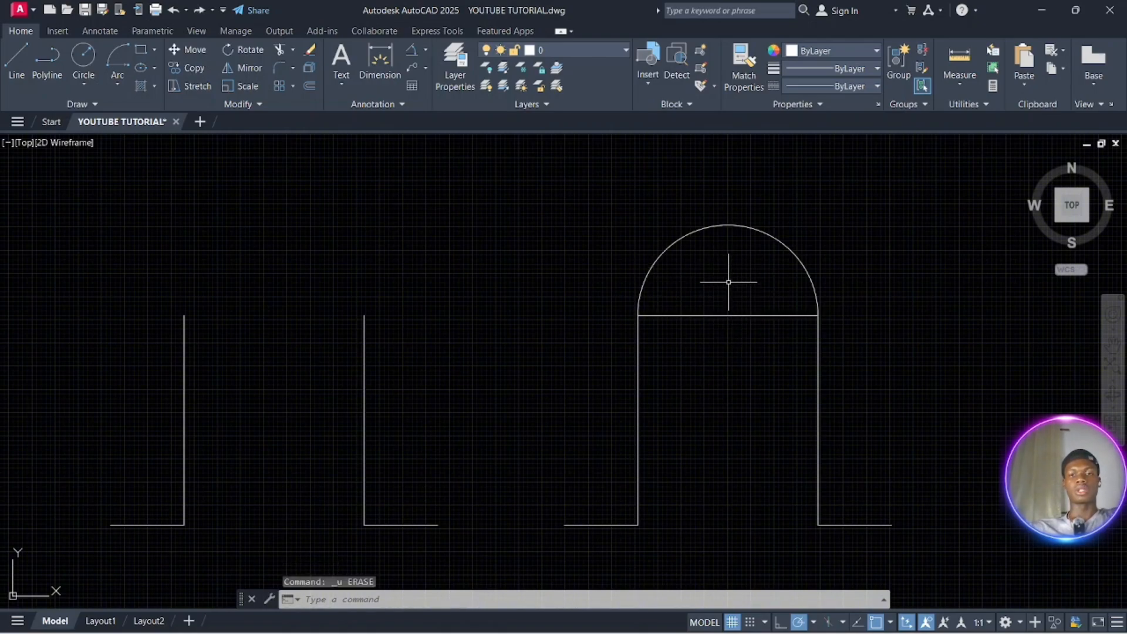
# Erase the semicircular arc above the copied shape, keeping the straight top line
pyautogui.click(766, 318)
pyautogui.click(637, 194)
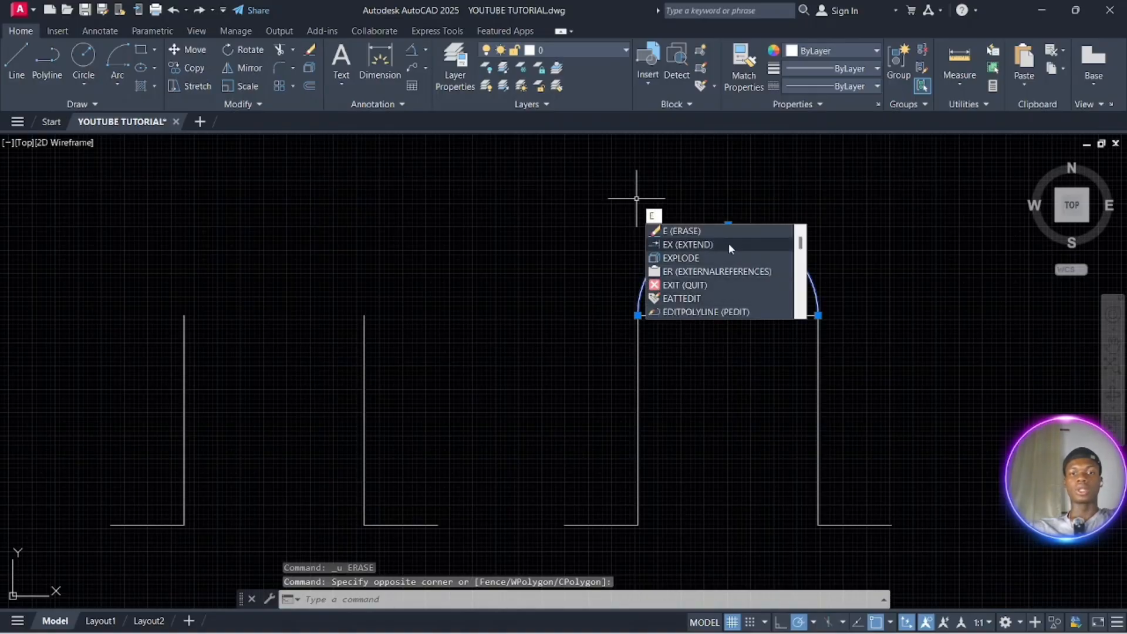
pyautogui.press('Return')
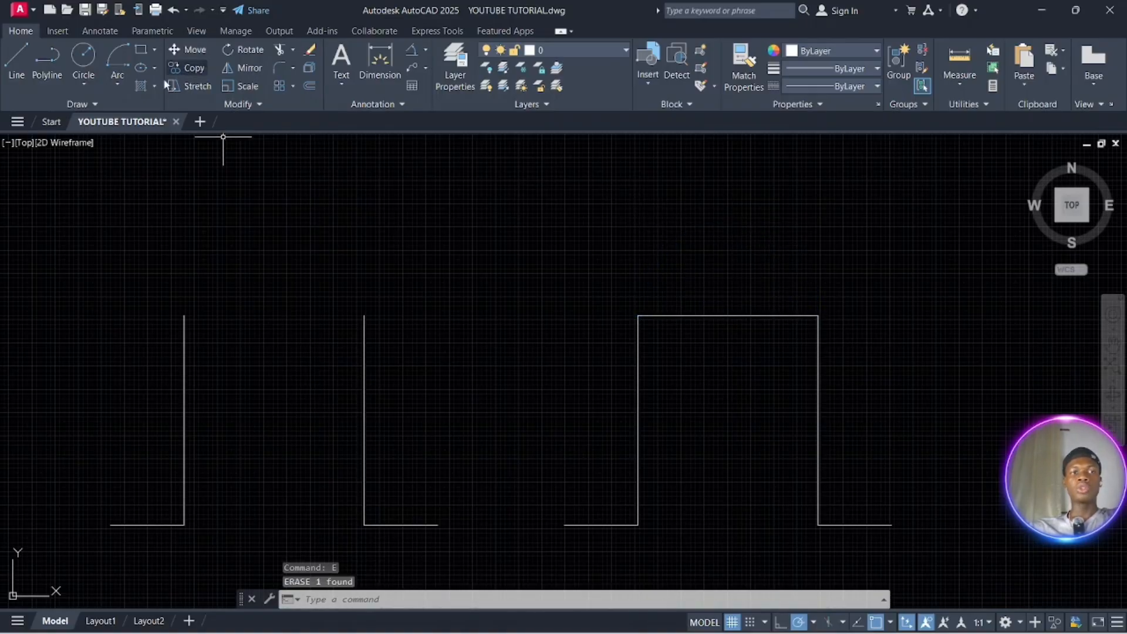
pyautogui.click(119, 57)
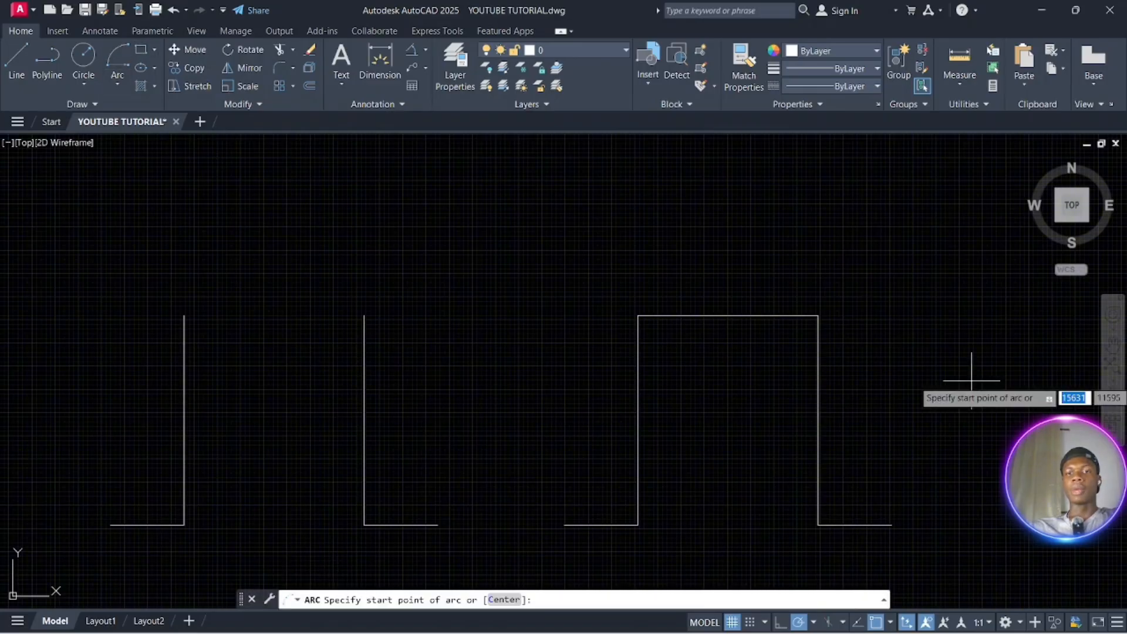
pyautogui.click(817, 316)
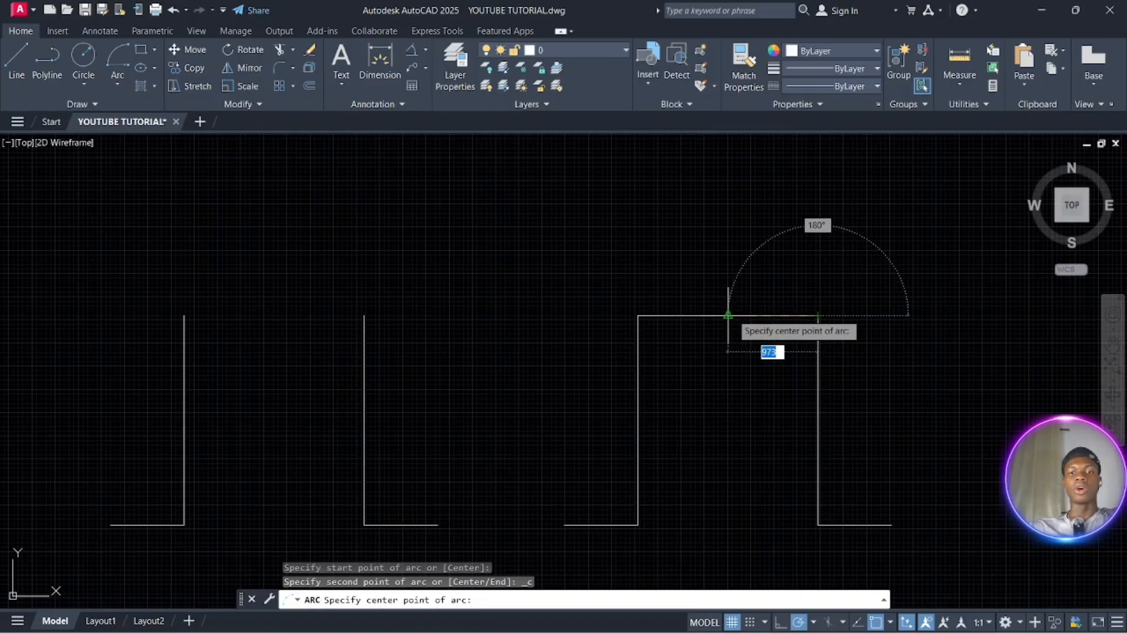
pyautogui.press('Escape')
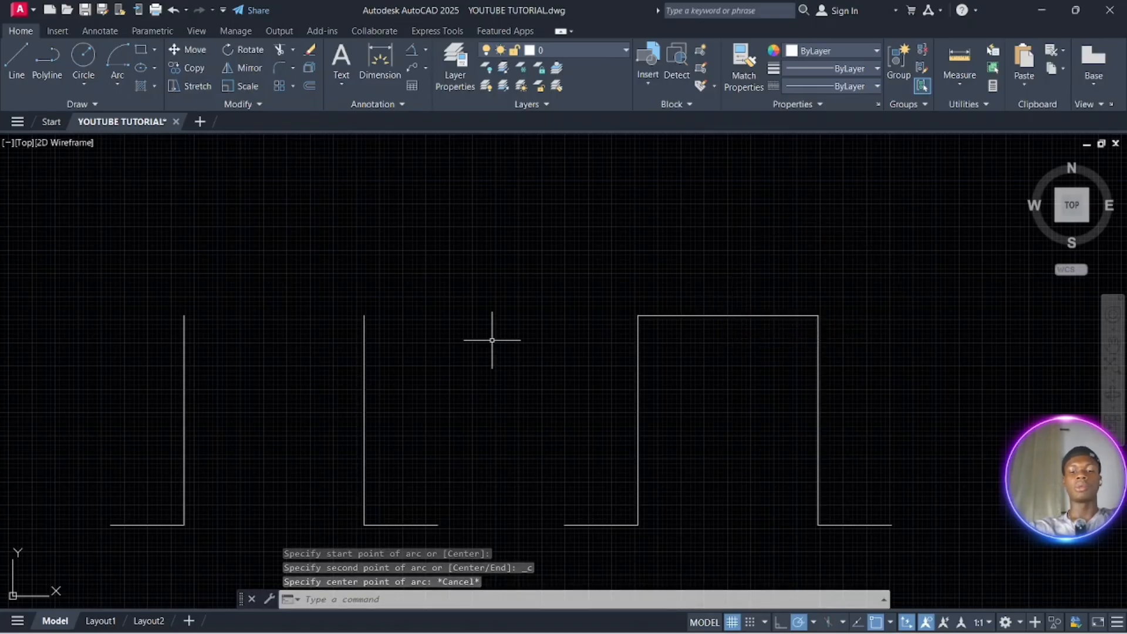
# Open the object snap settings with OSNAP, review which snap modes are enabled, and close them
pyautogui.write('OSN')
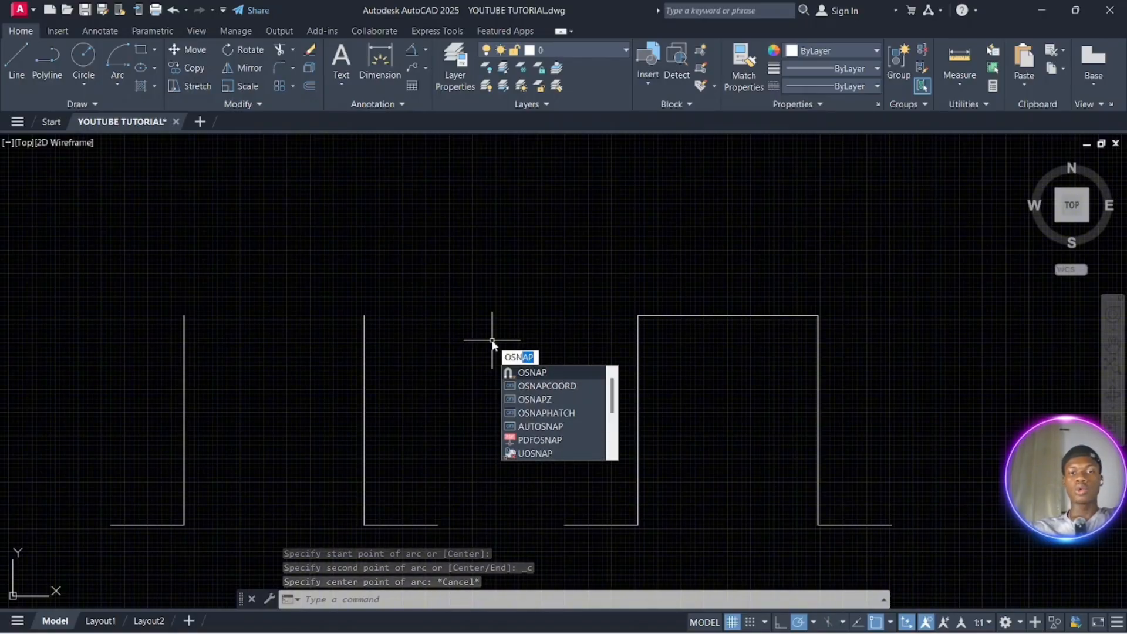
pyautogui.click(541, 372)
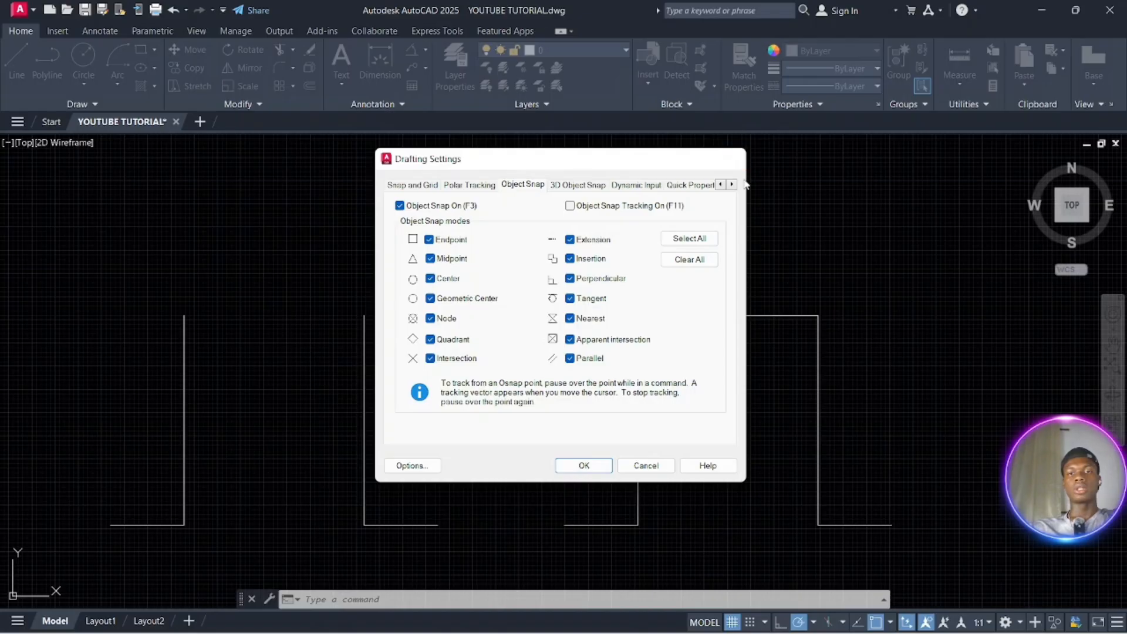
pyautogui.press('Return')
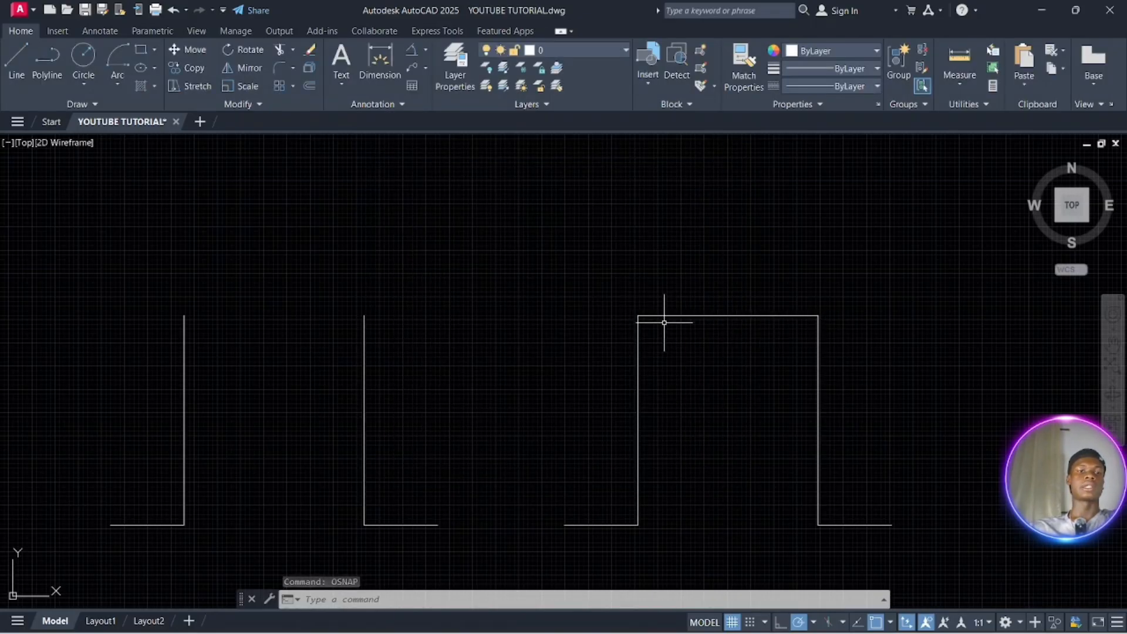
# Draw a Start, Center, Angle arc from the copied shape's upper-right corner, centred on the top line's midpoint, with a 175° included angle
pyautogui.click(126, 73)
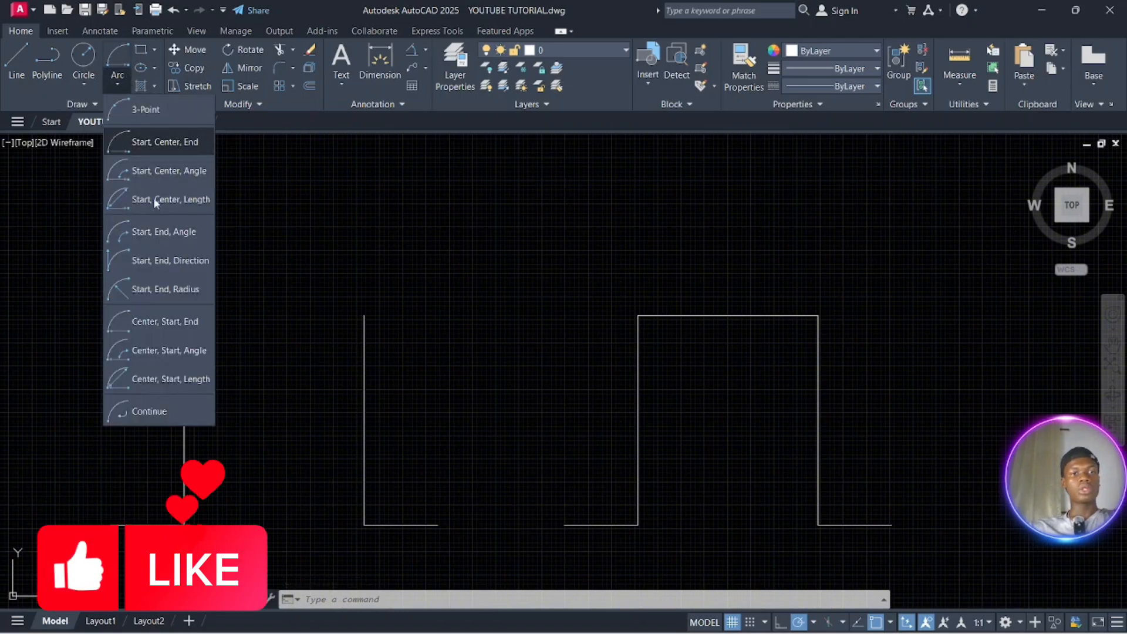
pyautogui.click(170, 171)
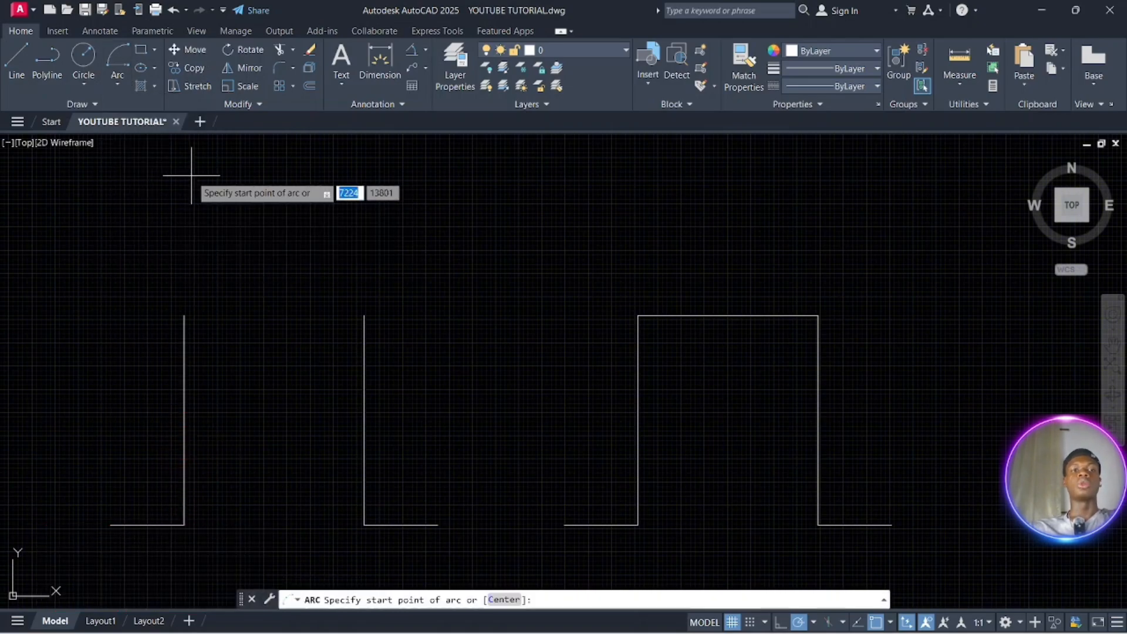
pyautogui.click(818, 316)
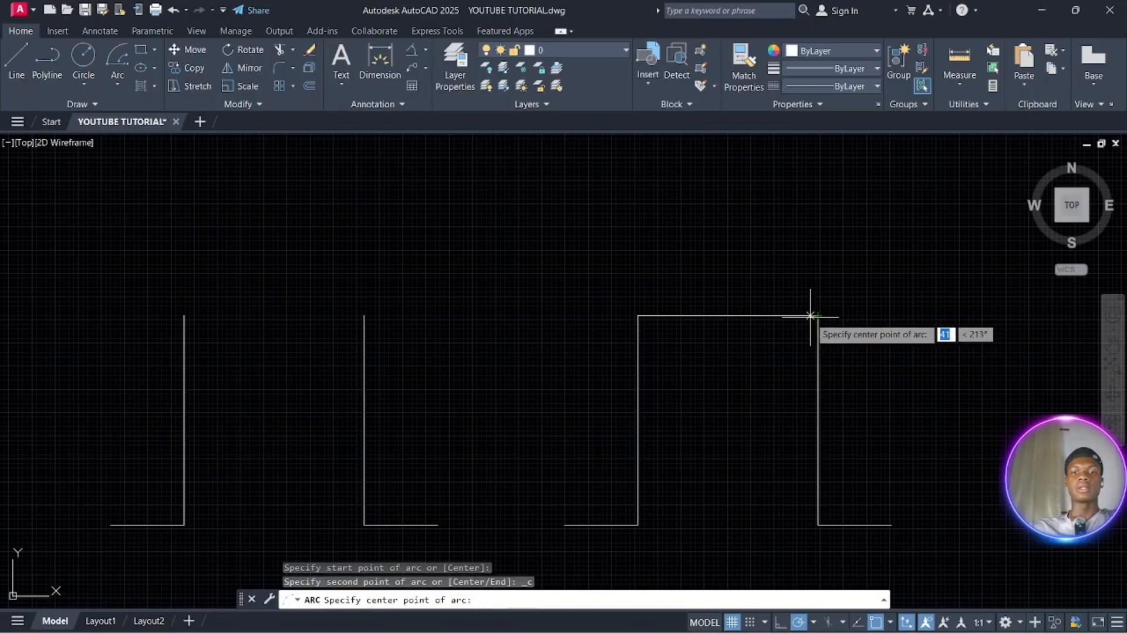
pyautogui.click(728, 316)
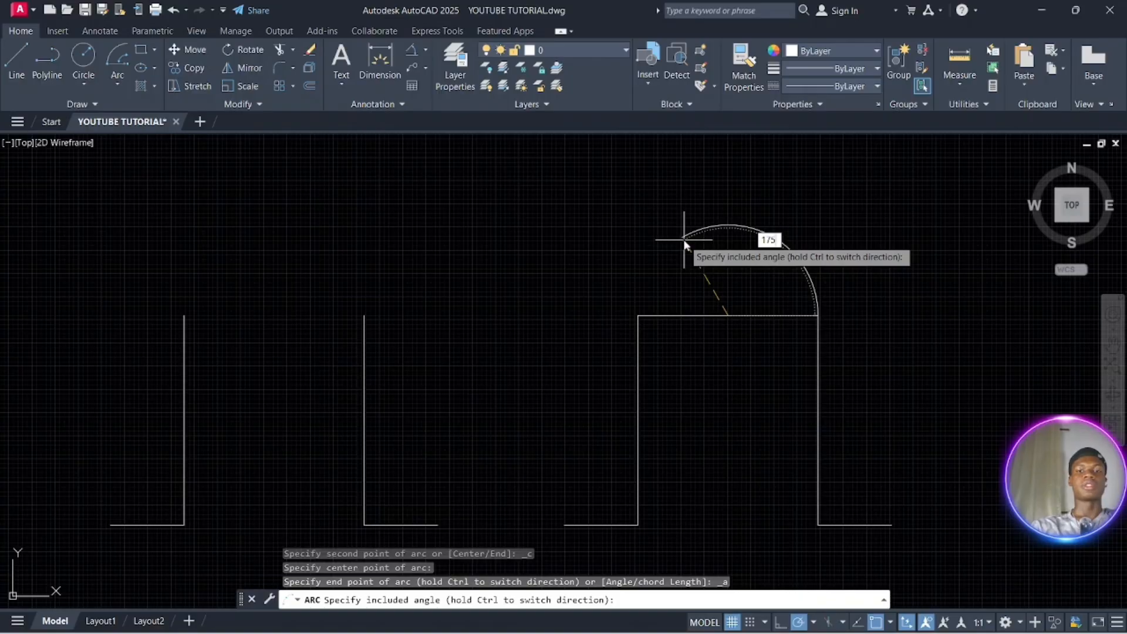
pyautogui.press('Return')
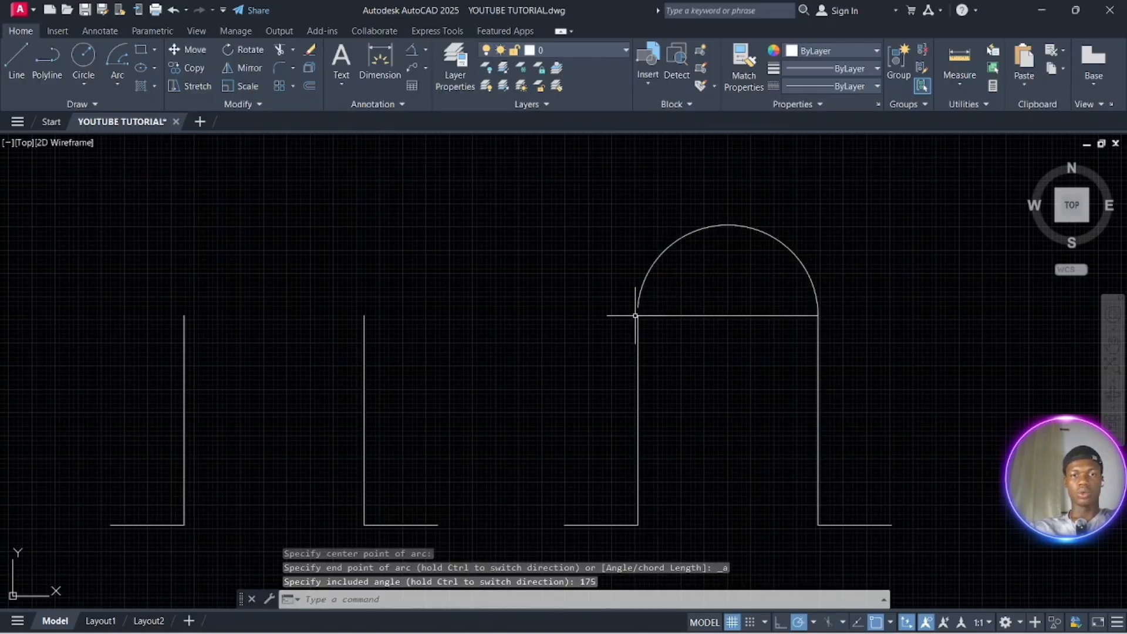
# Erase the 175° arc above the copied shape
pyautogui.click(663, 287)
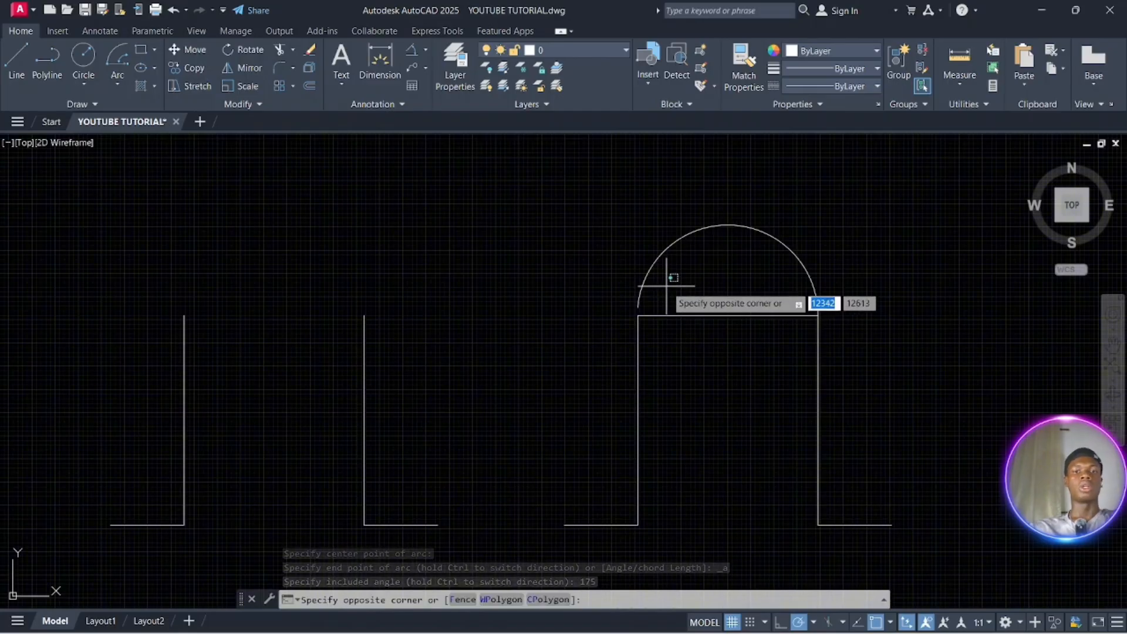
pyautogui.click(640, 217)
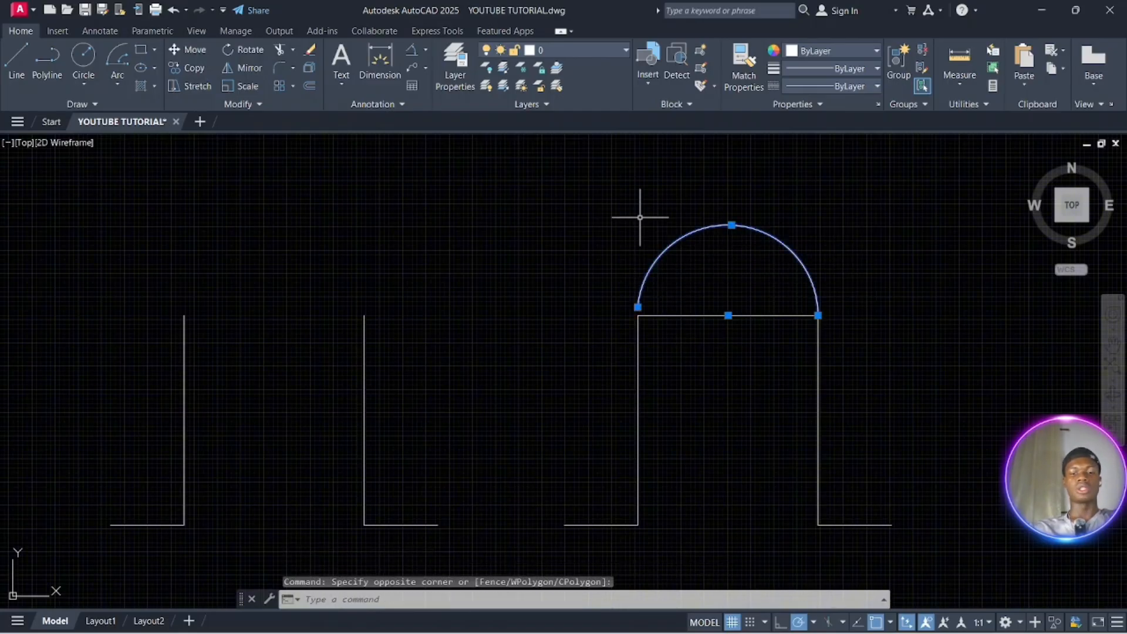
pyautogui.write('E')
pyautogui.press('Return')
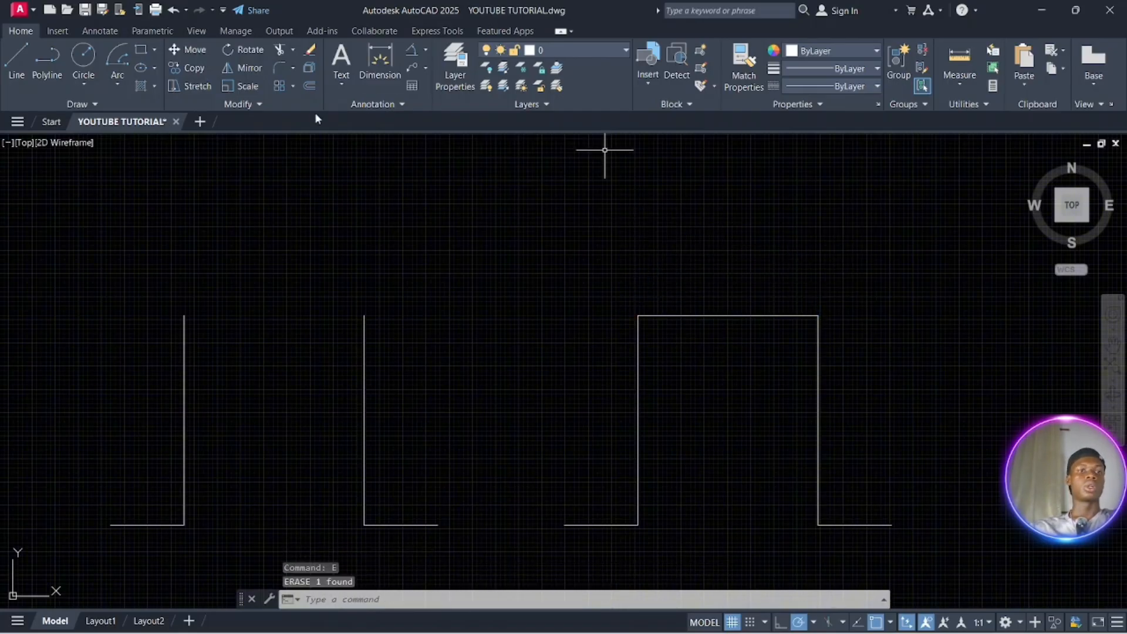
# Draw a Start, Center, Length arc from the copied shape's upper-right corner, centred on the top line's midpoint, with a chord length of 1500
pyautogui.click(118, 76)
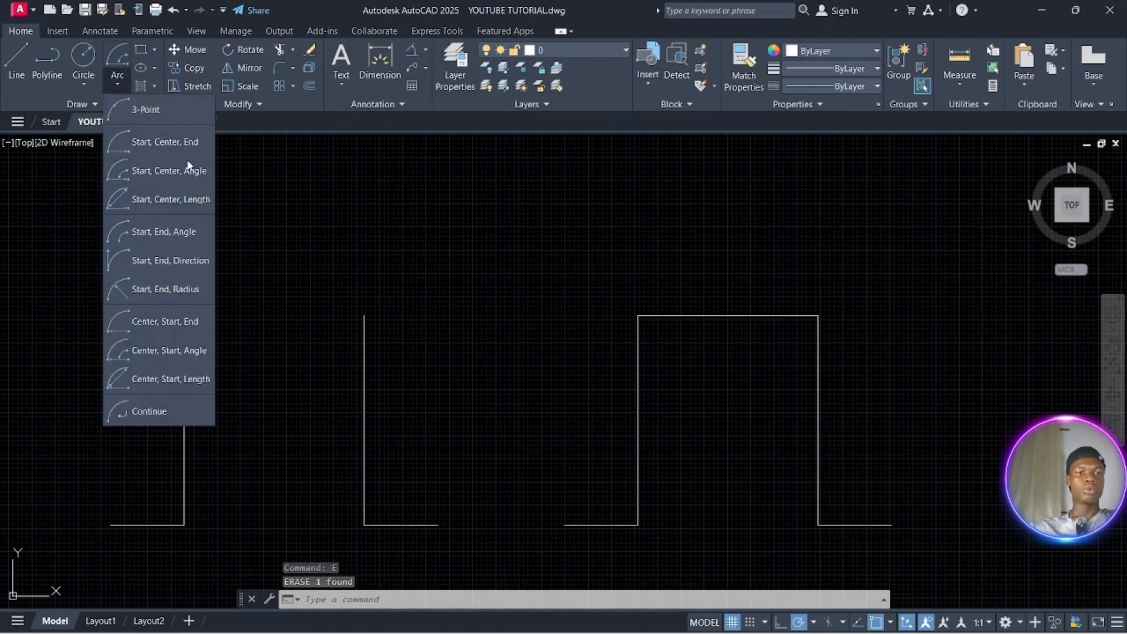
pyautogui.click(178, 206)
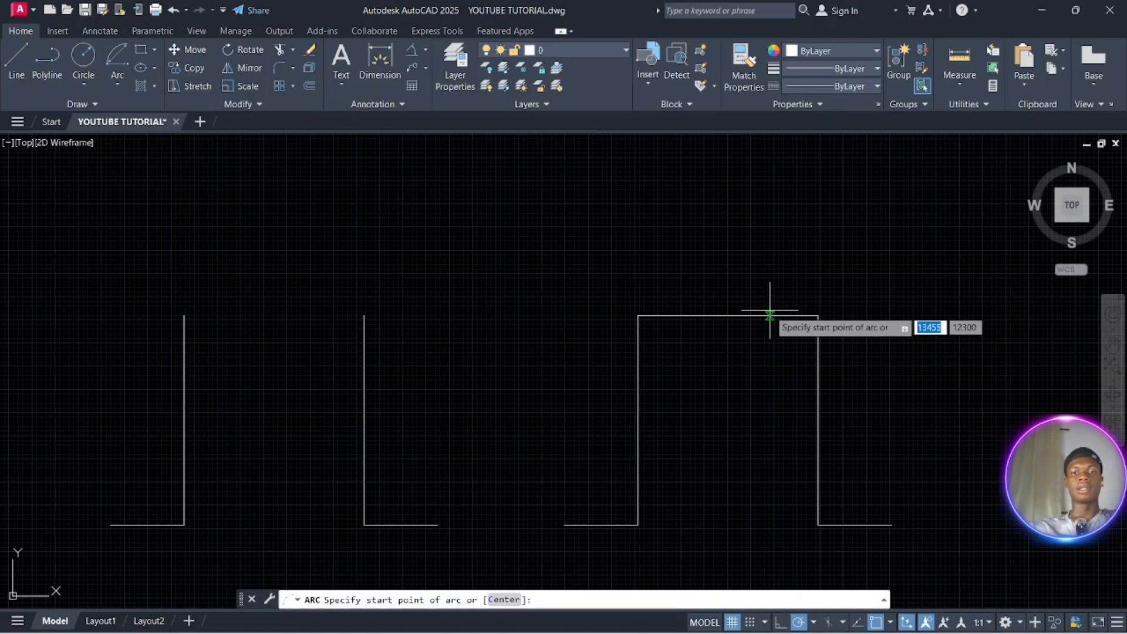
pyautogui.click(818, 316)
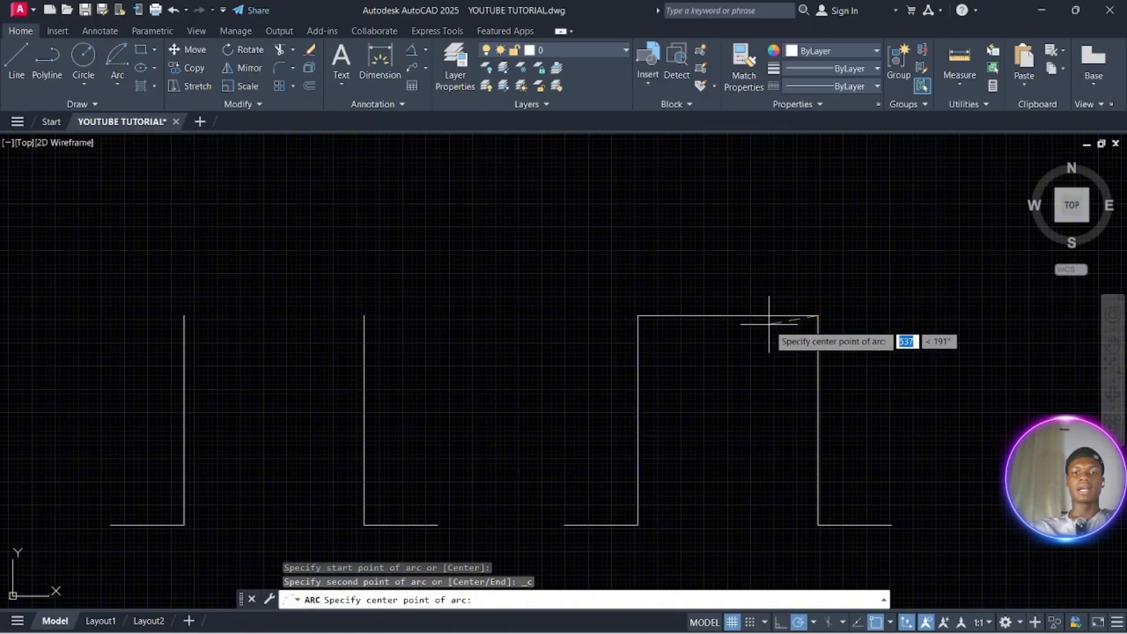
pyautogui.click(728, 316)
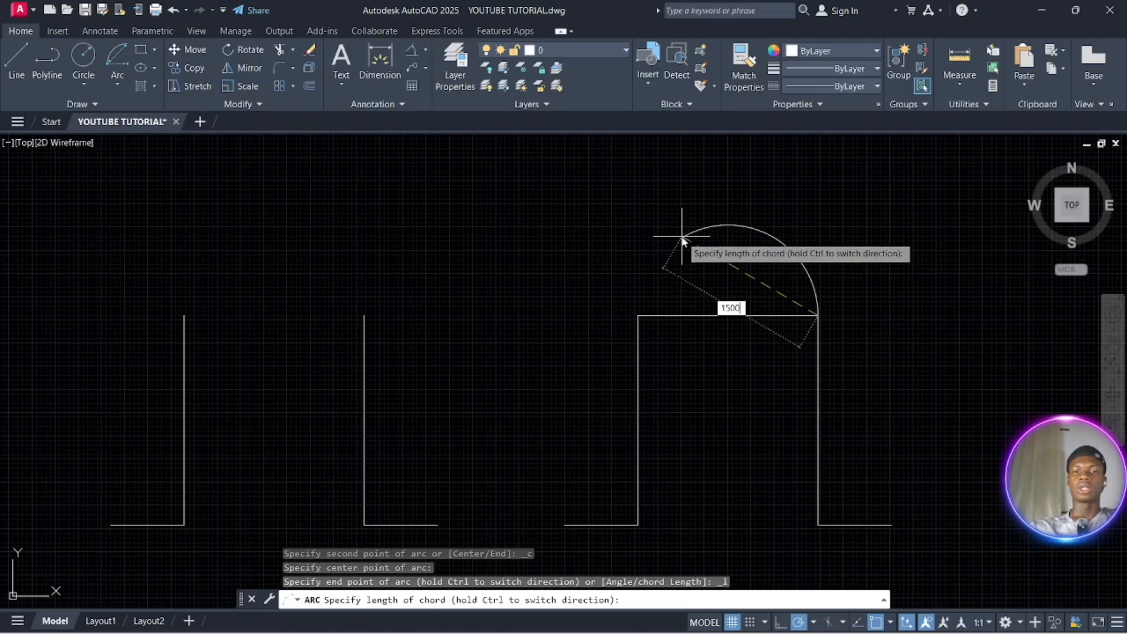
pyautogui.press('Return')
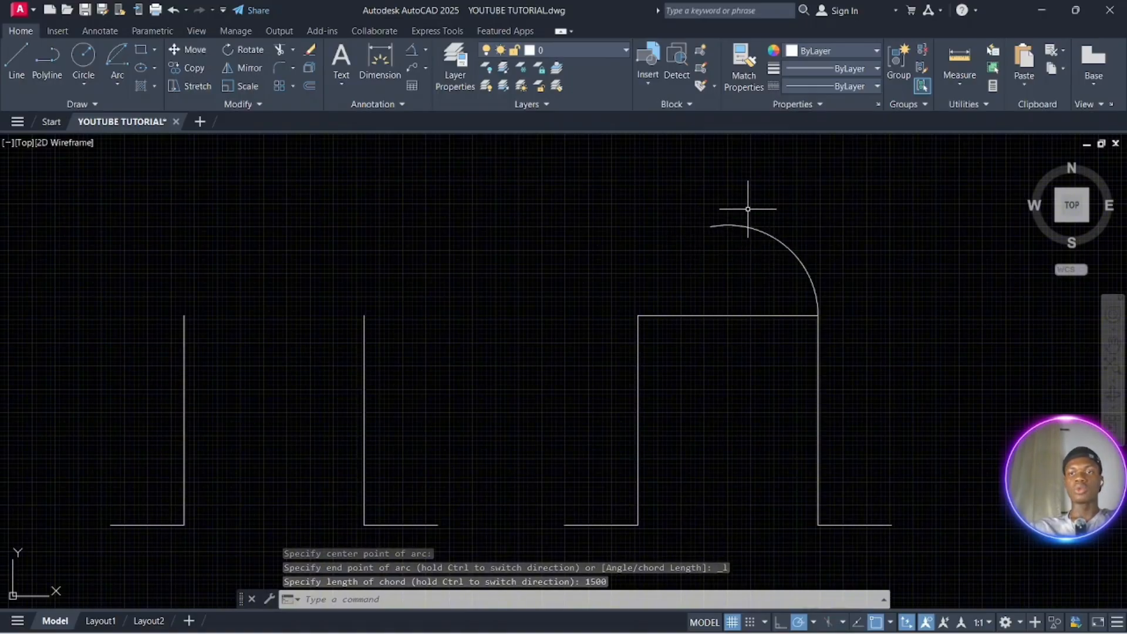
# Measure the straight distance between the chord-length arc's free end and the copied shape's upper-right corner
pyautogui.click(961, 57)
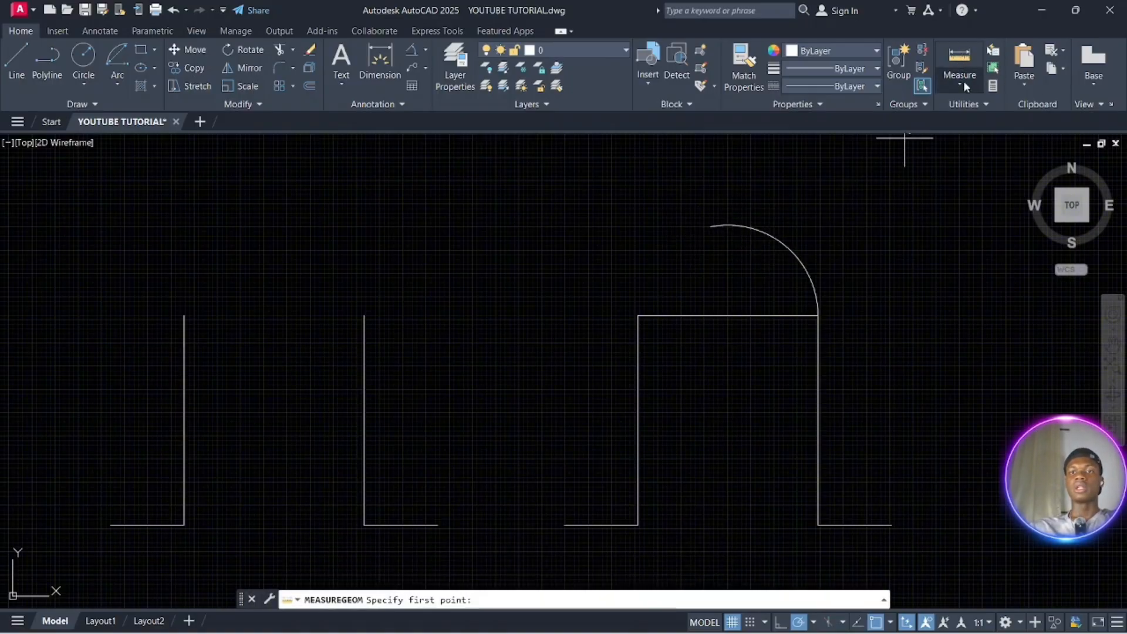
pyautogui.click(964, 80)
pyautogui.click(979, 139)
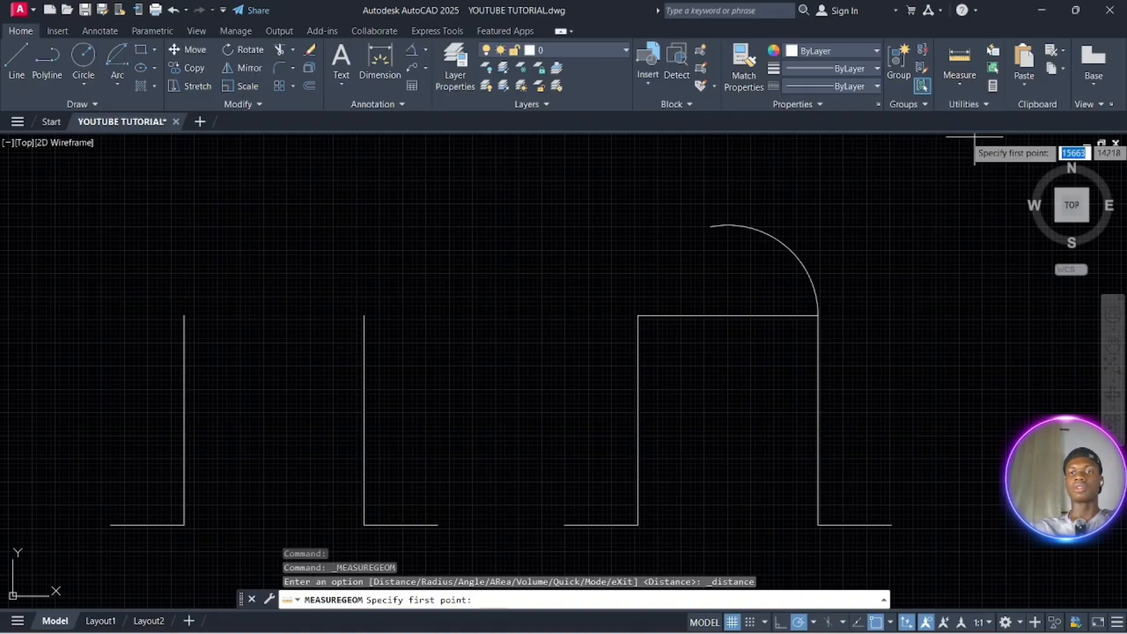
pyautogui.click(710, 227)
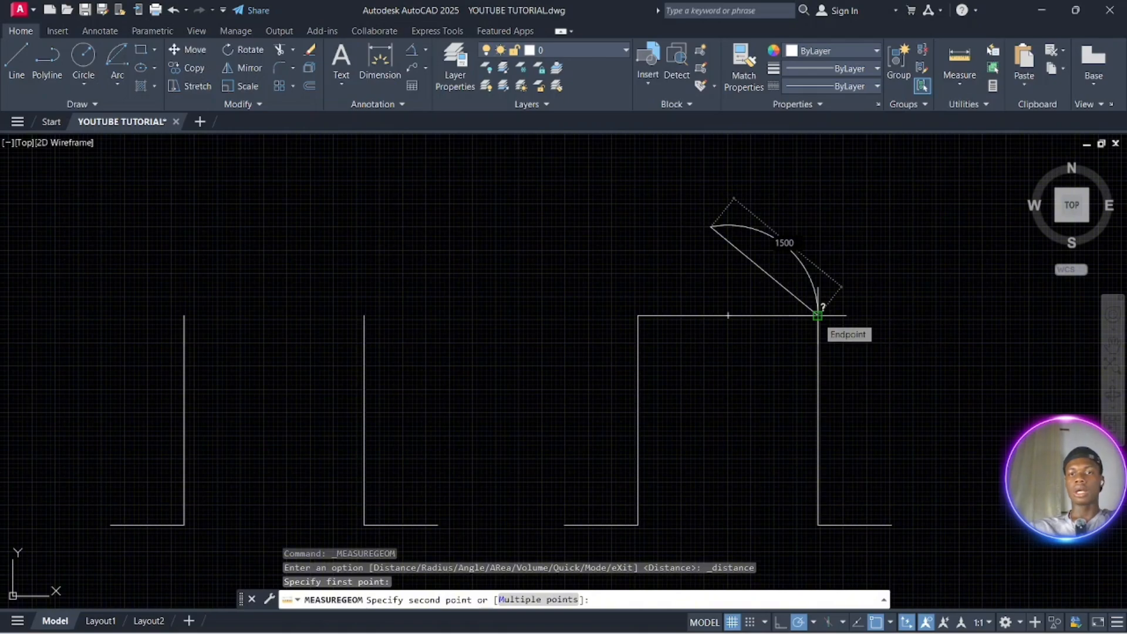
pyautogui.scroll(4, 817, 315)
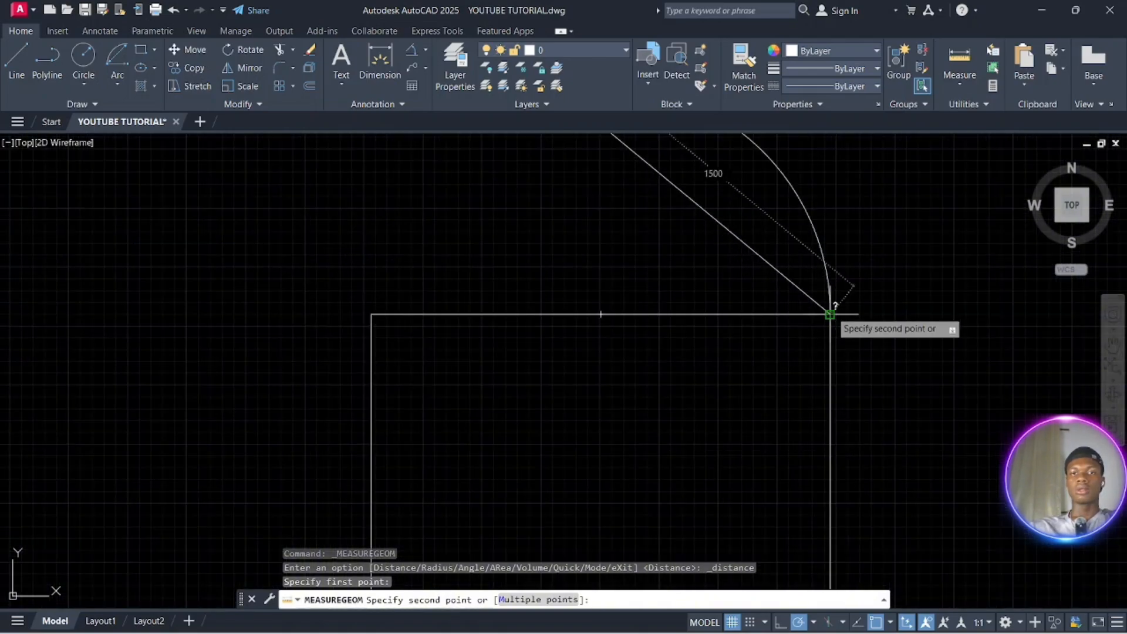
pyautogui.scroll(-4, 830, 314)
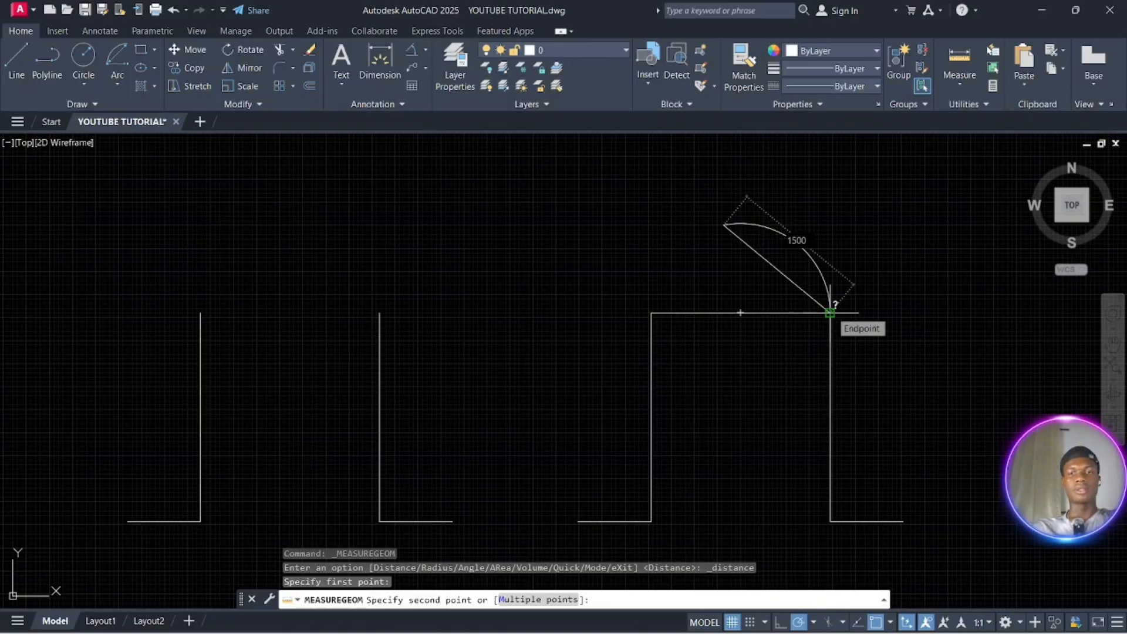
pyautogui.press('Escape')
# Erase the chord-length arc above the copied shape, keeping the straight top line
pyautogui.click(867, 239)
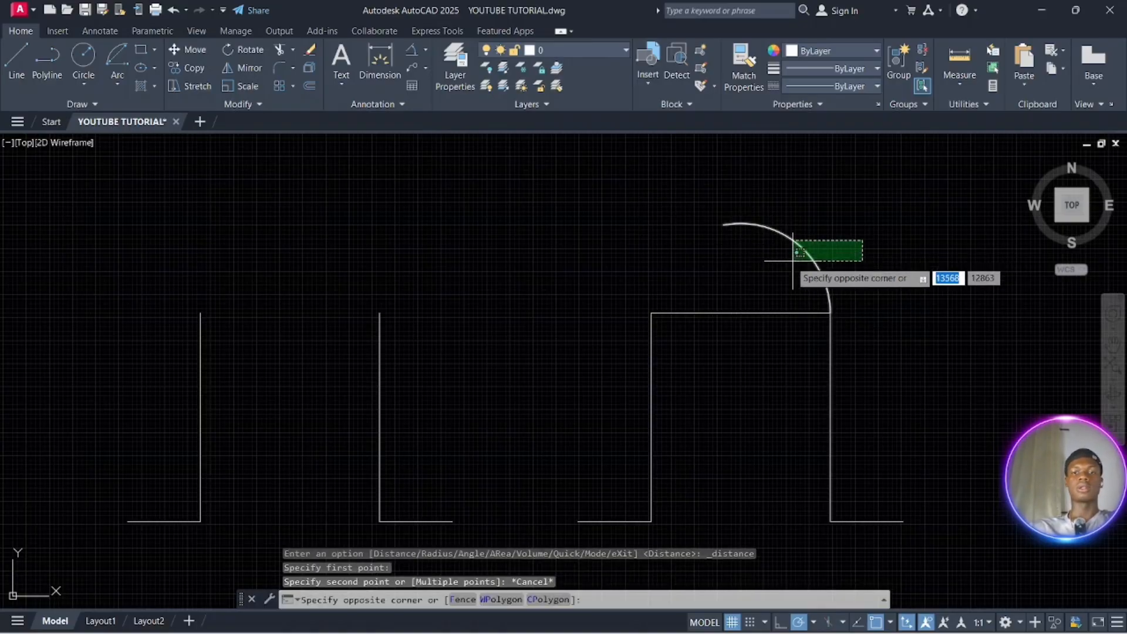
pyautogui.click(781, 262)
pyautogui.press('Return')
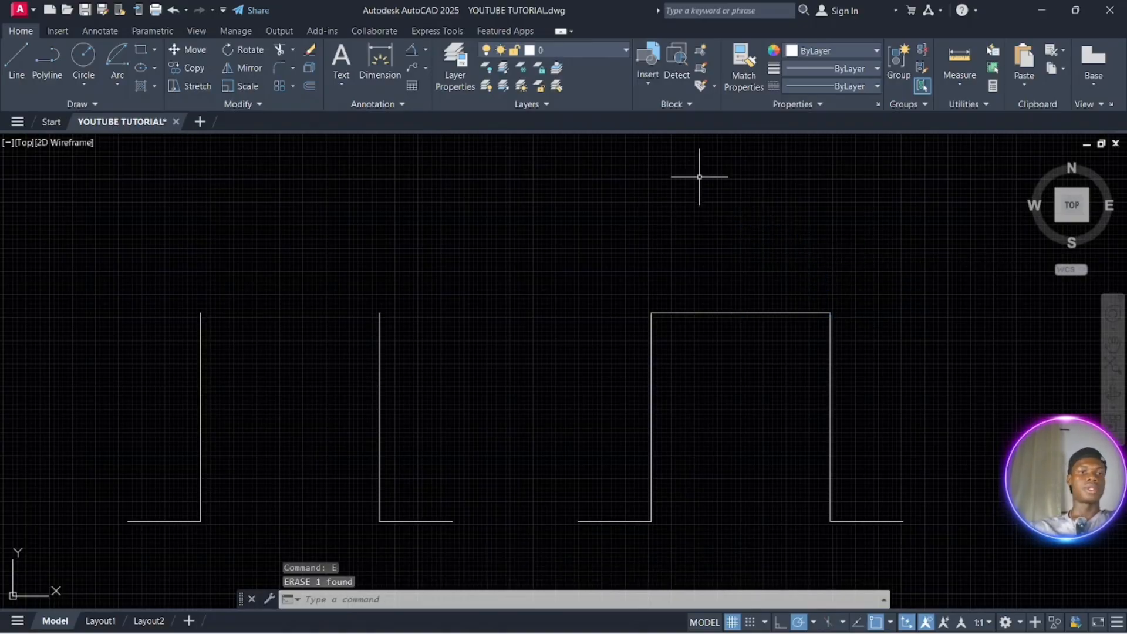
# Draw a Start, End, Angle arc over the open-topped shape from its right wall's top to its left wall's top, with a 150° included angle
pyautogui.click(114, 78)
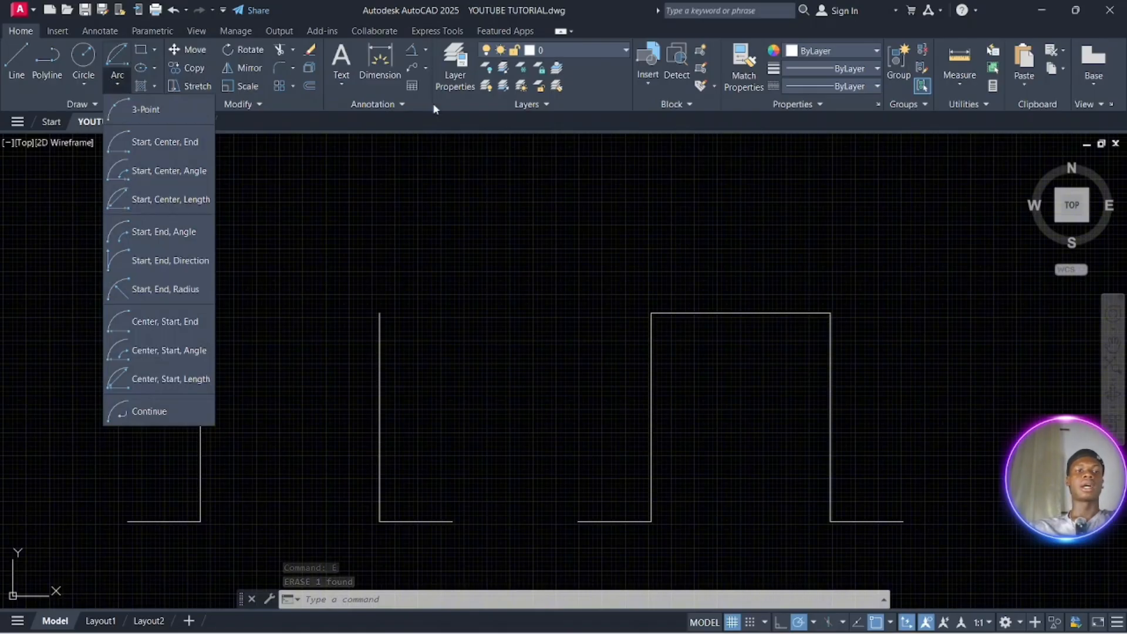
pyautogui.click(175, 230)
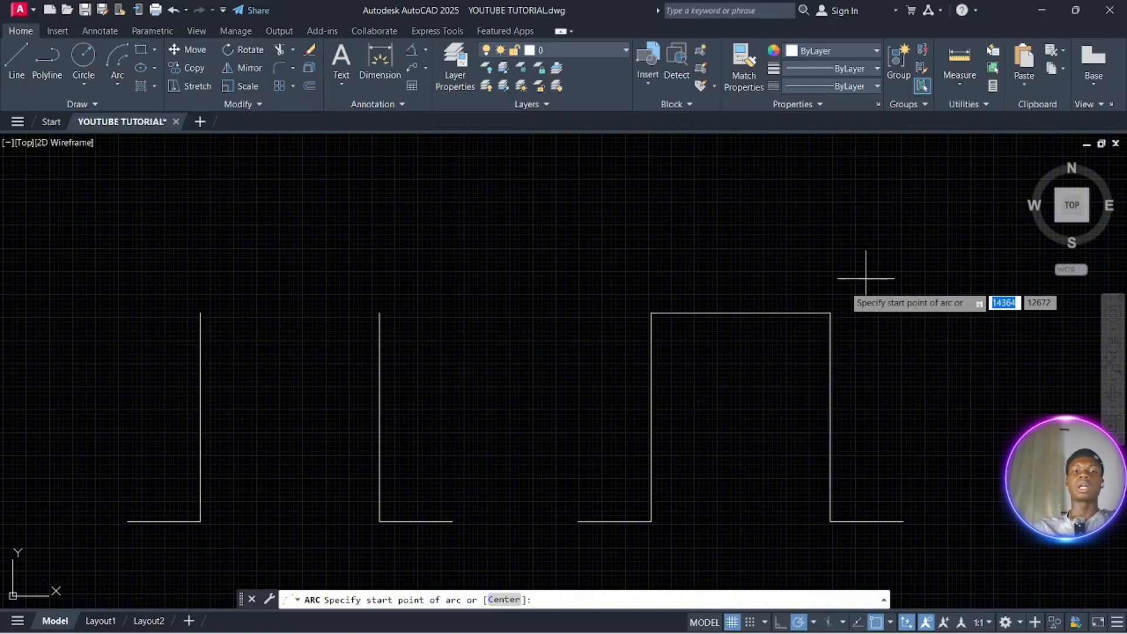
pyautogui.click(380, 313)
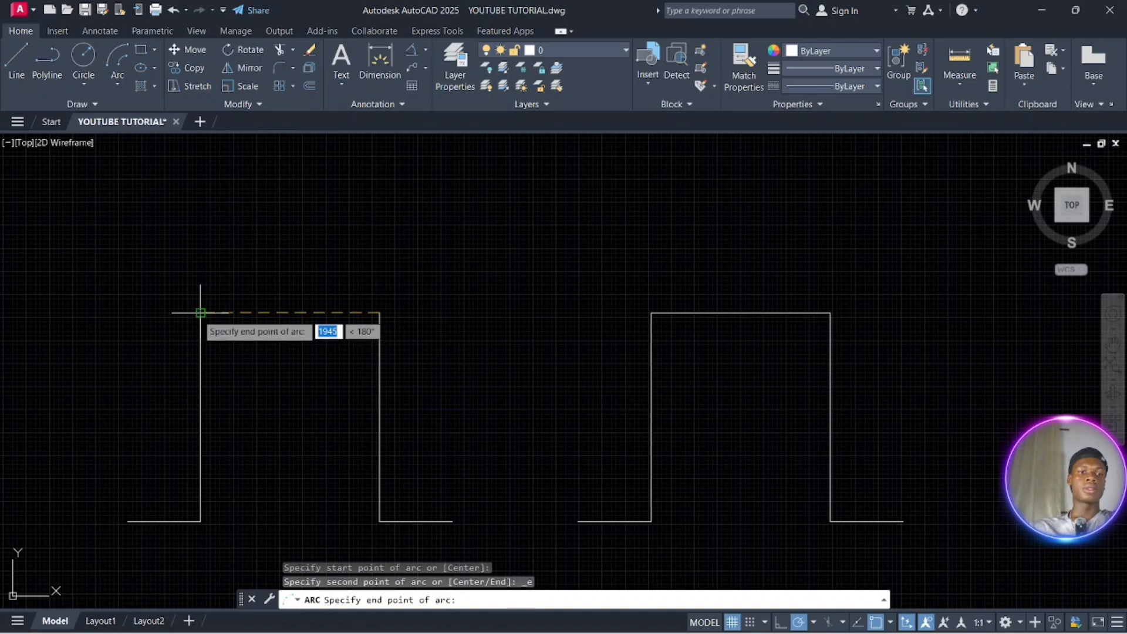
pyautogui.click(200, 313)
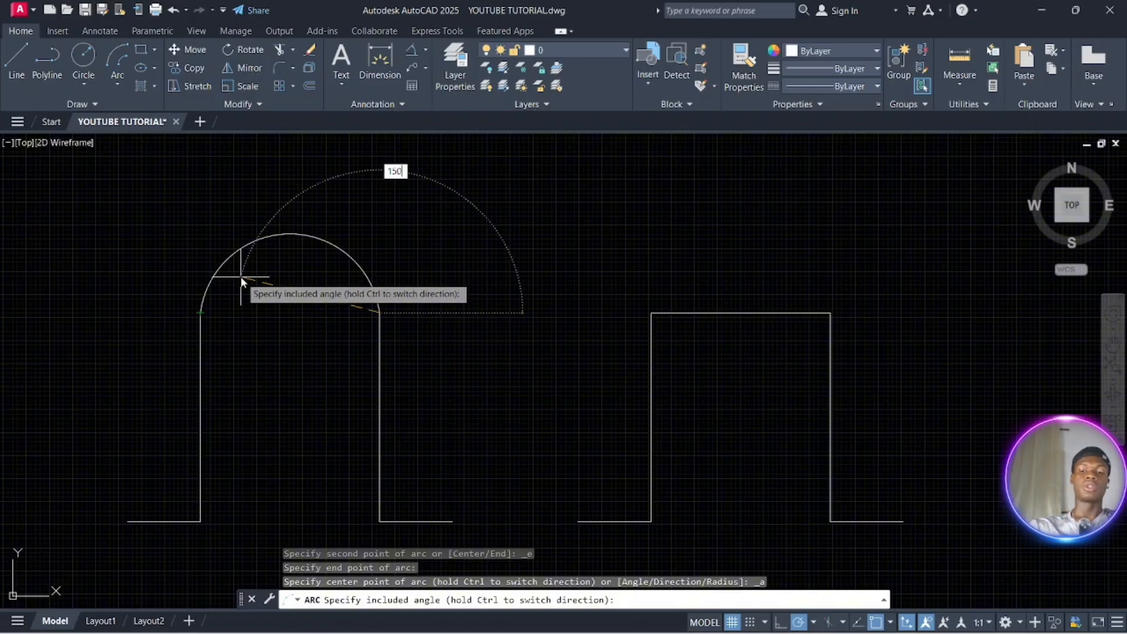
pyautogui.press('Return')
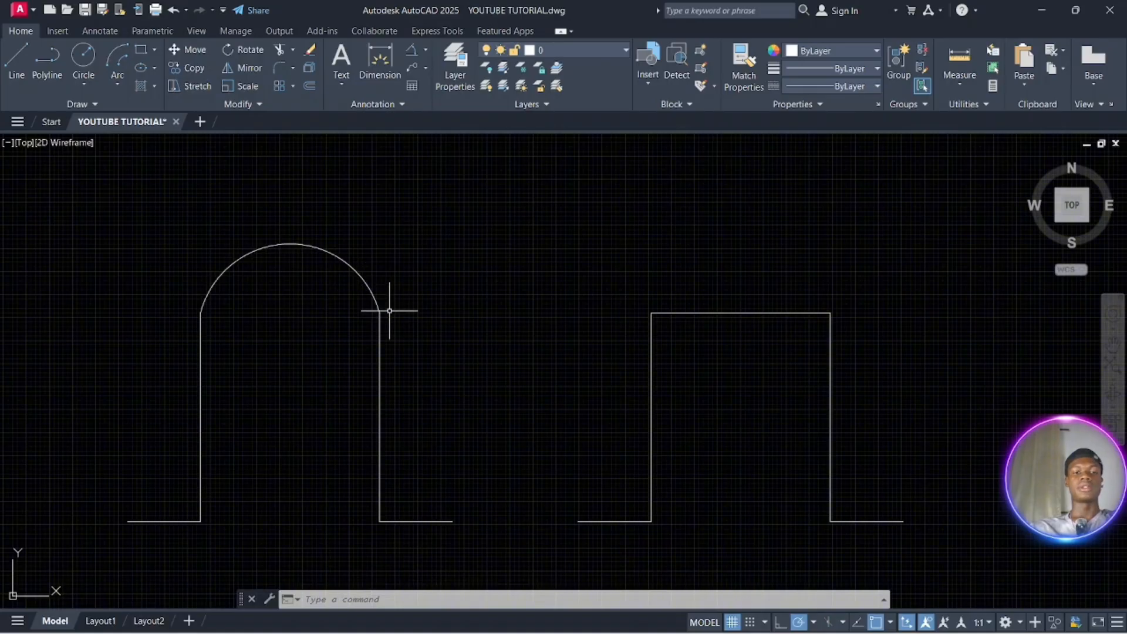
# Add a second Start, End, Angle arc between the same two wall tops, with an included angle of 180°
pyautogui.click(117, 83)
pyautogui.click(146, 233)
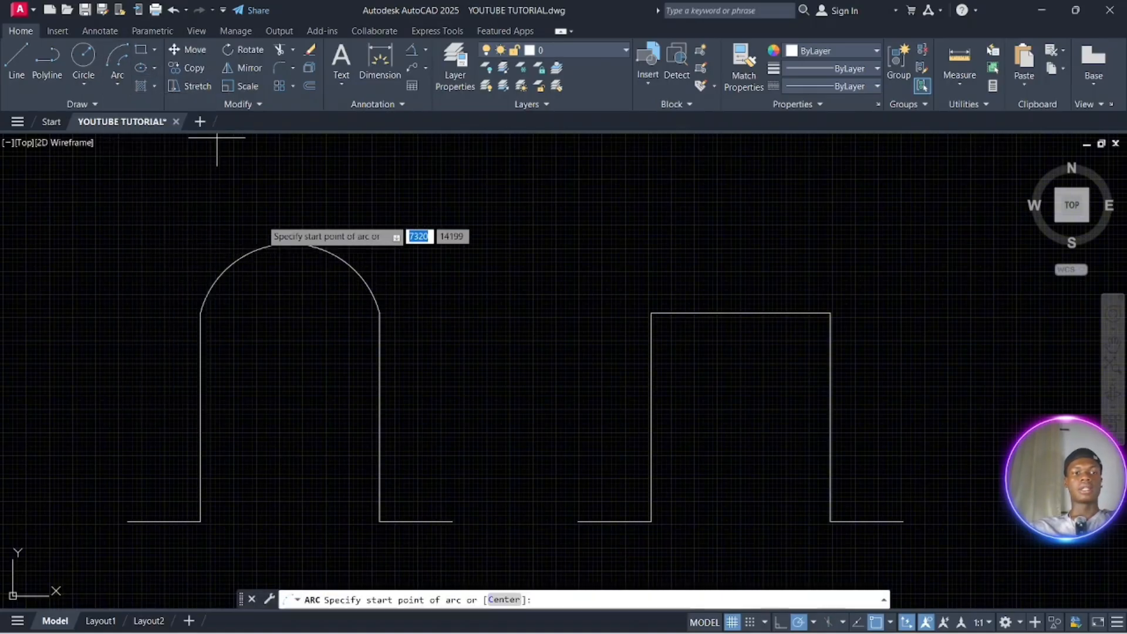
pyautogui.click(379, 313)
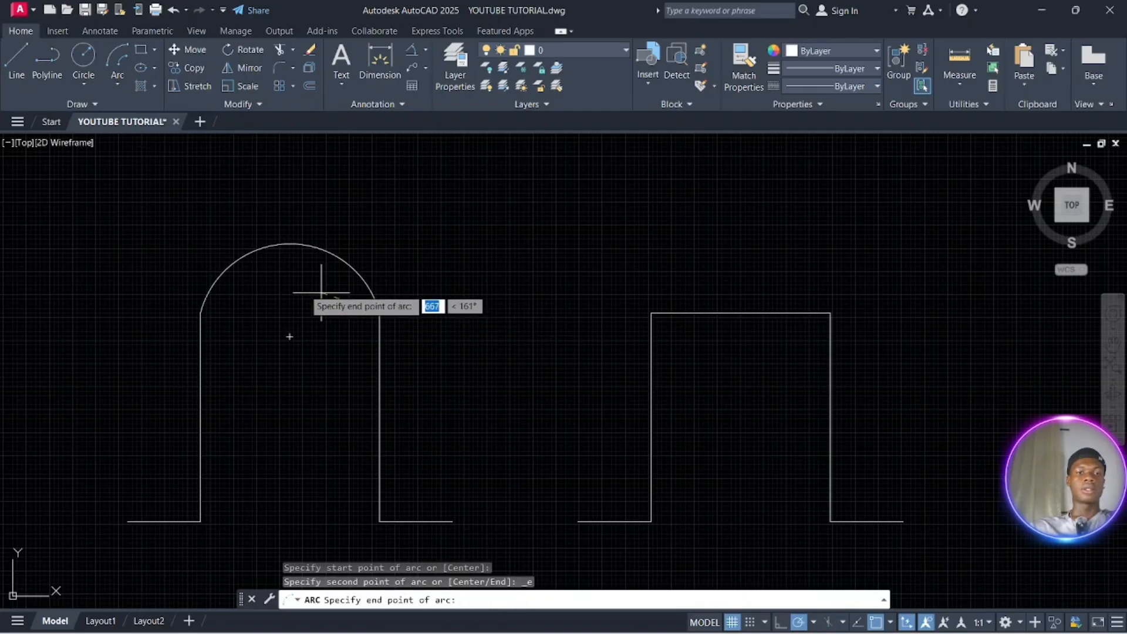
pyautogui.click(201, 313)
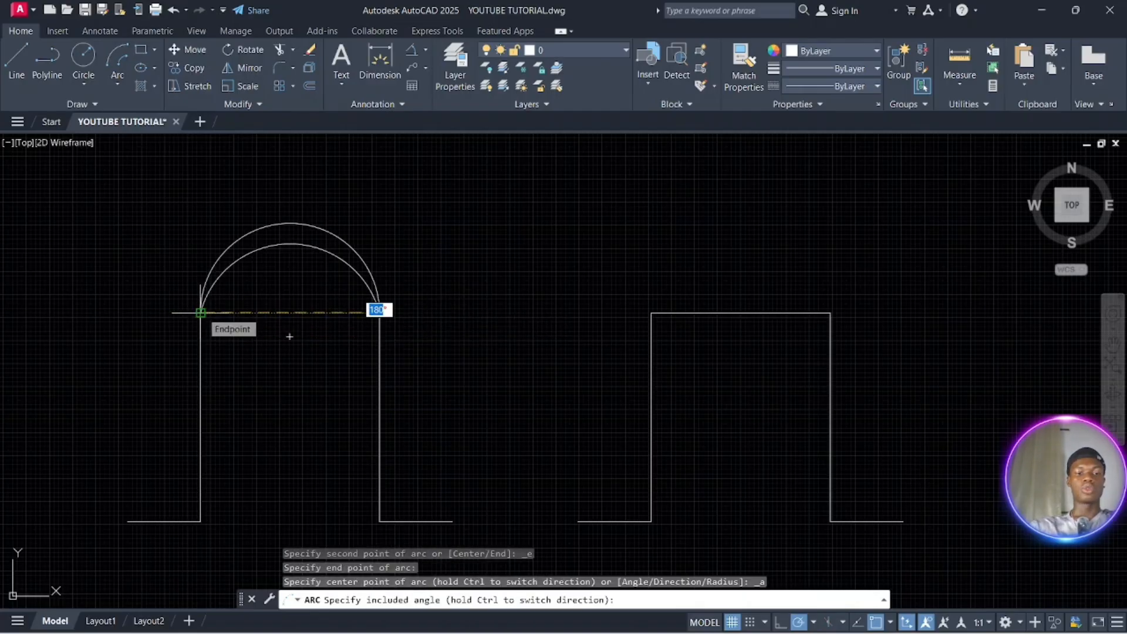
pyautogui.write('18')
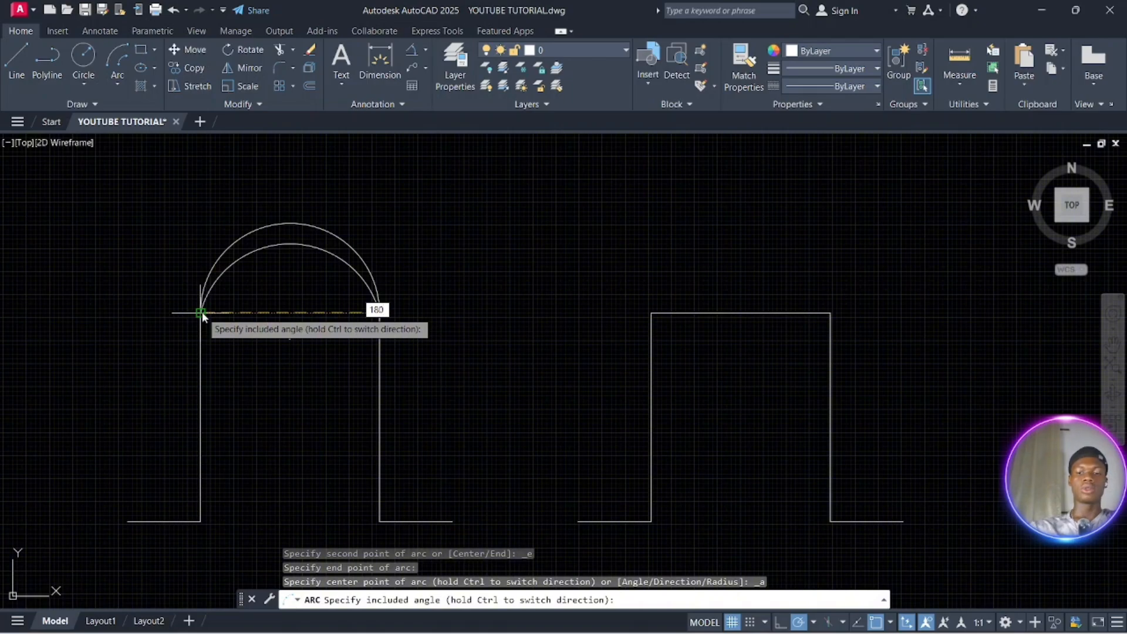
pyautogui.press('Return')
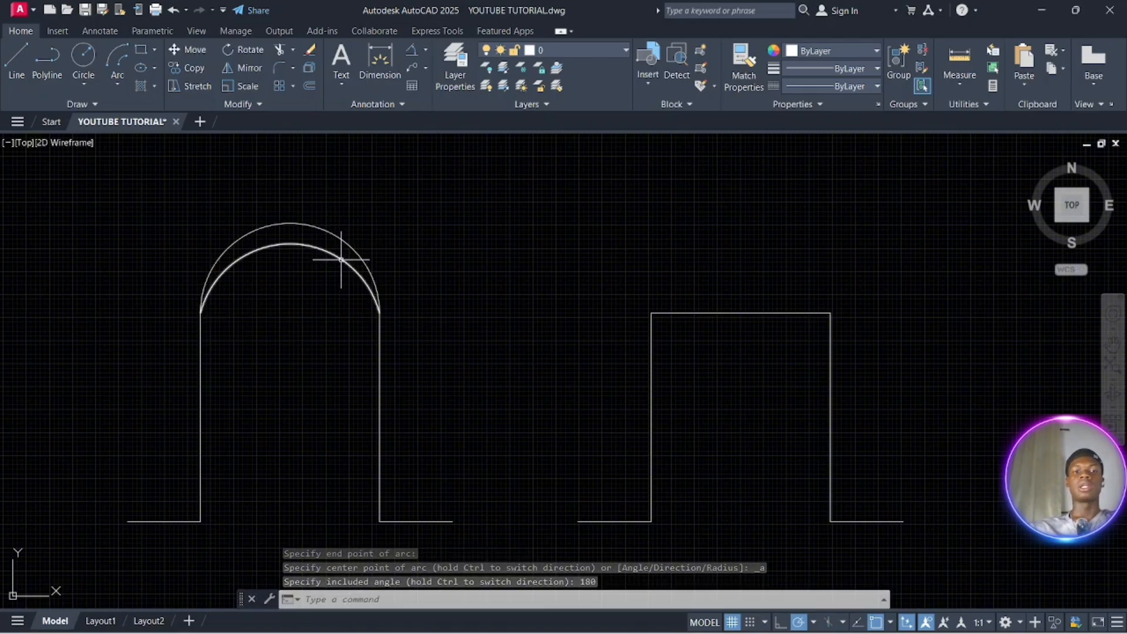
# Erase both arcs over the open-topped shape together
pyautogui.moveTo(341, 259)
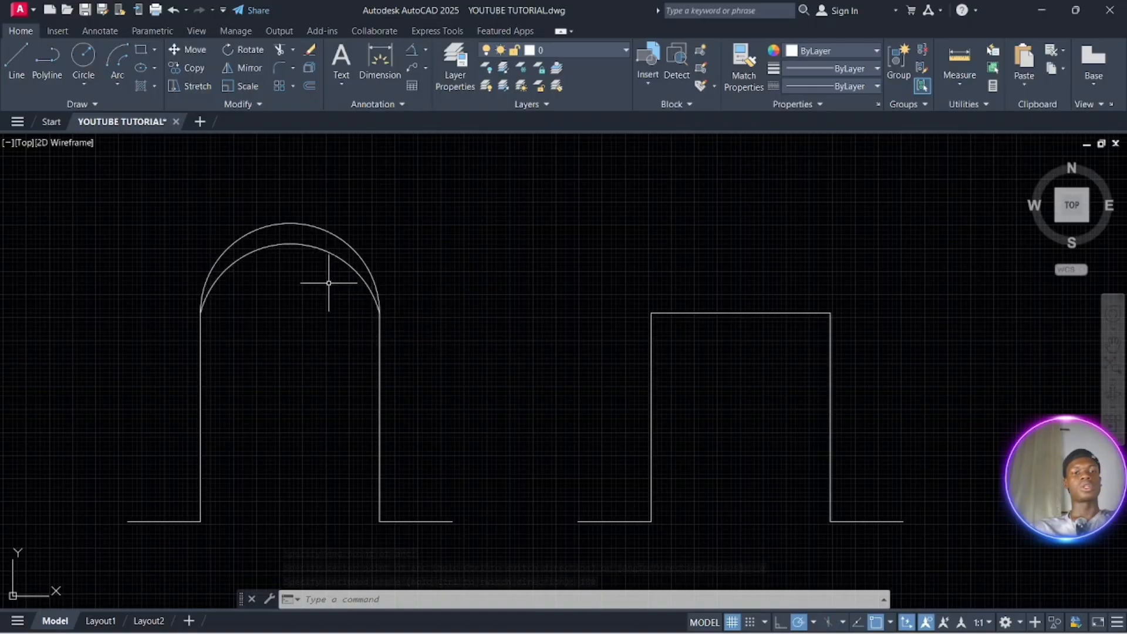
pyautogui.click(327, 284)
pyautogui.click(323, 190)
pyautogui.write('e')
pyautogui.press('Return')
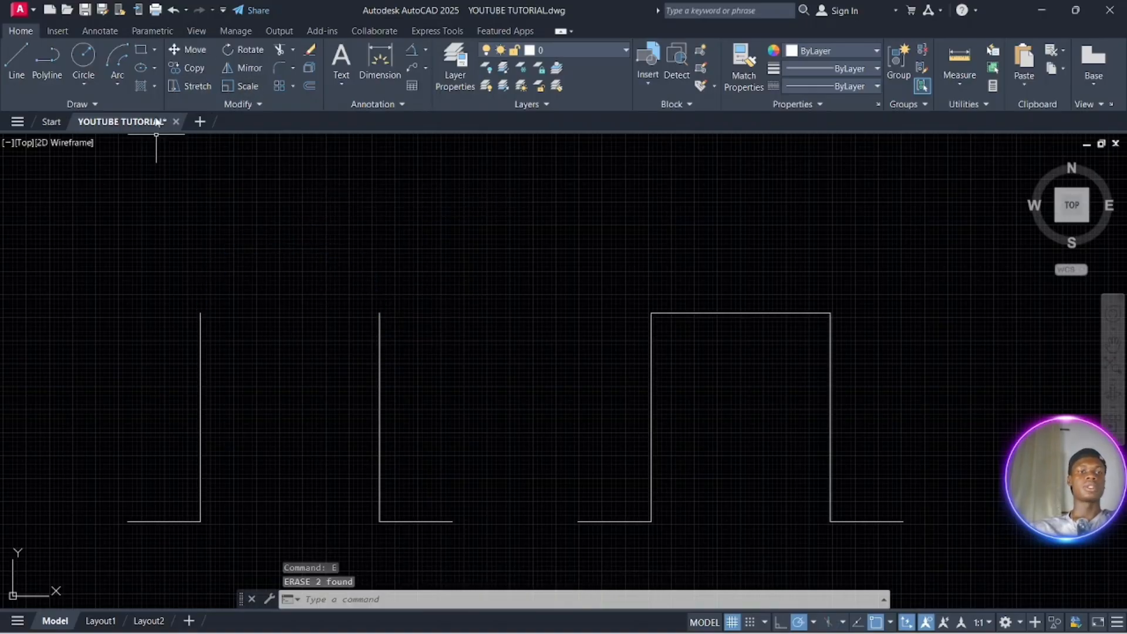
# Draw a Start, End, Direction arc from the right wall's top to the left wall's top, with the tangent direction making it curve downward
pyautogui.click(123, 75)
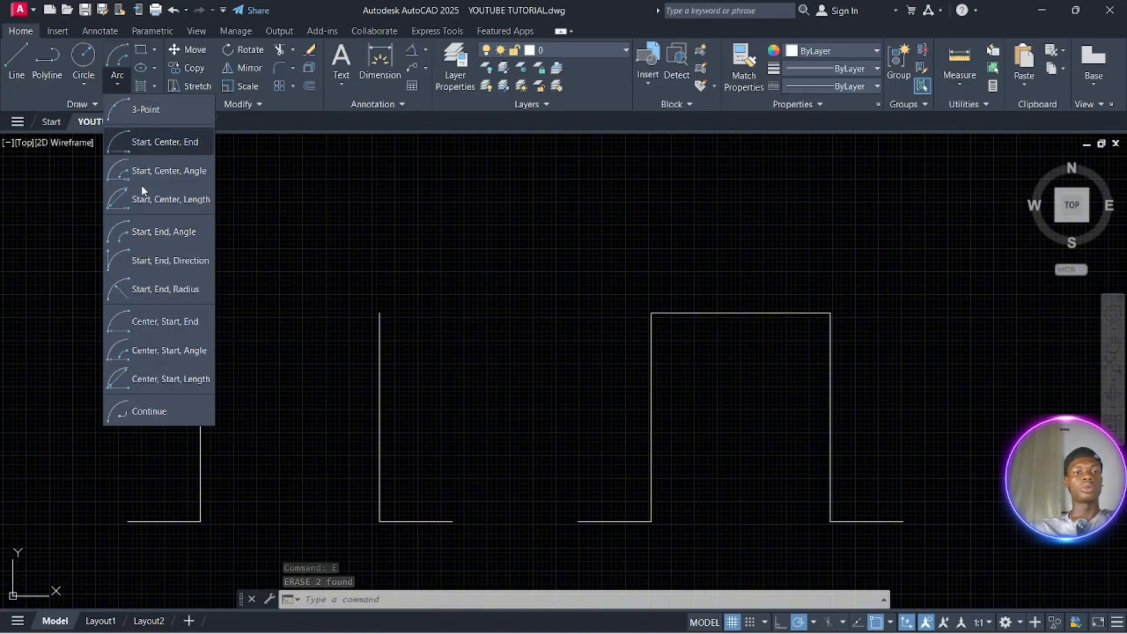
pyautogui.click(159, 261)
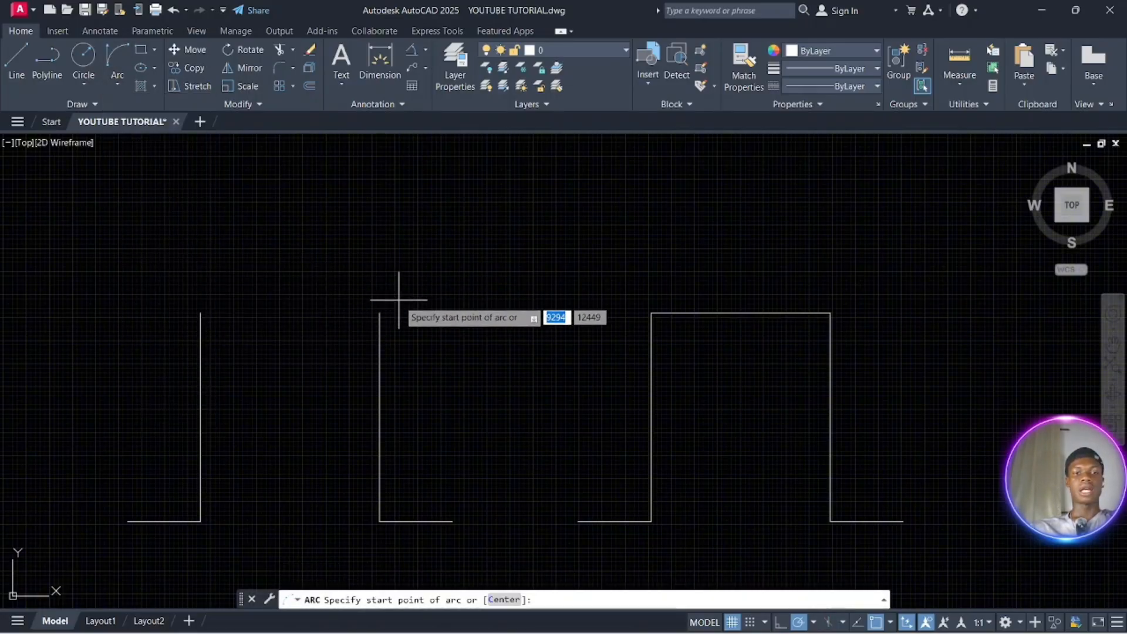
pyautogui.click(380, 313)
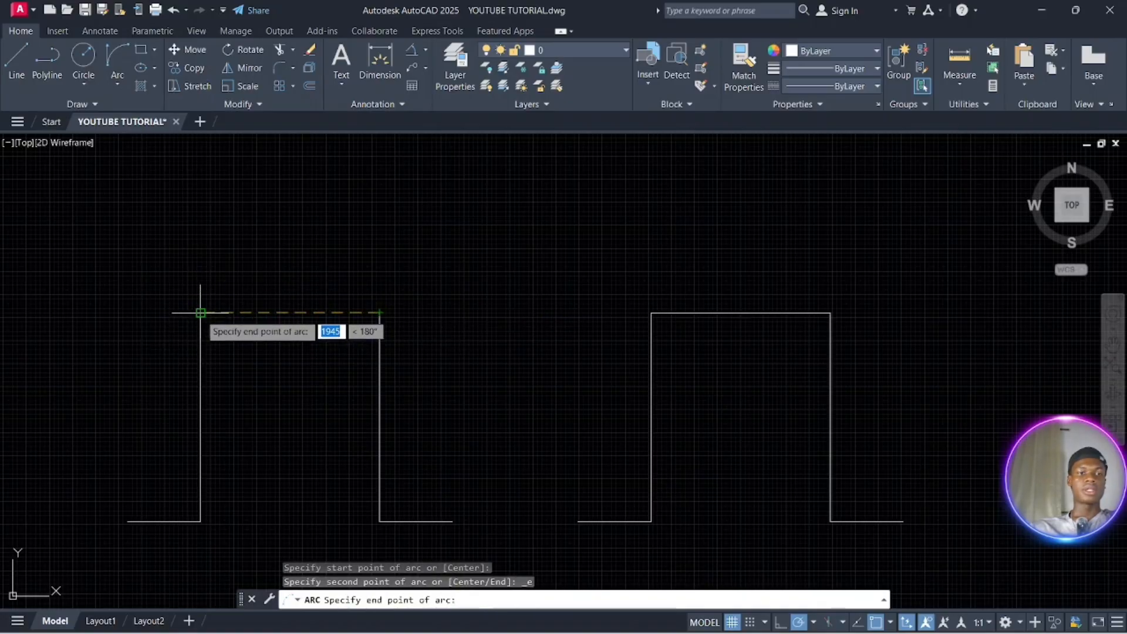
pyautogui.click(201, 313)
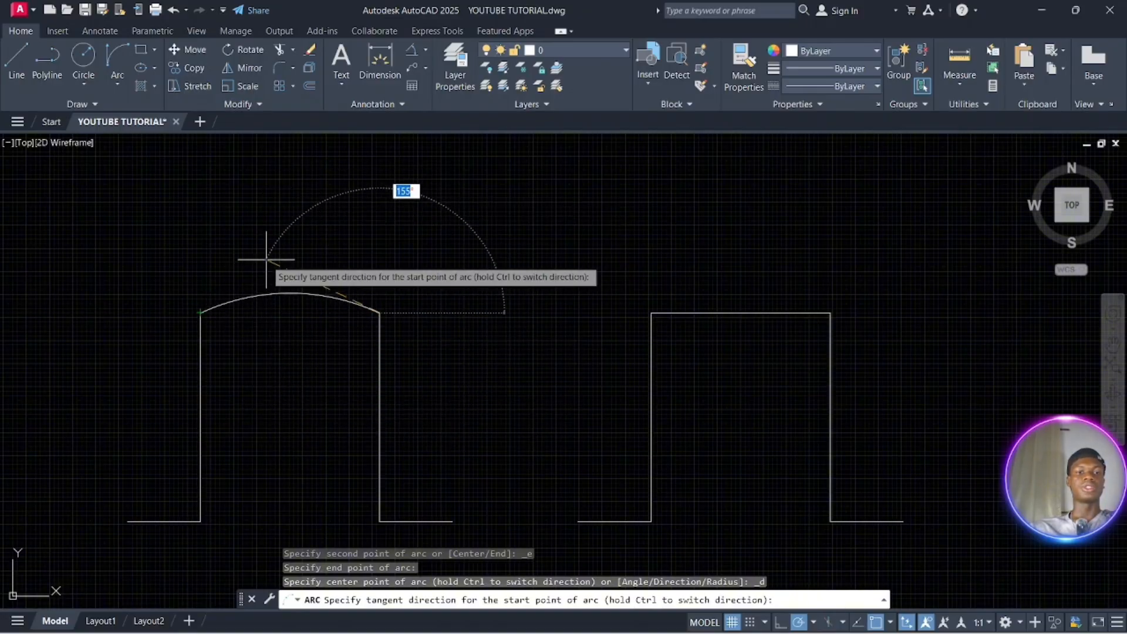
pyautogui.click(267, 380)
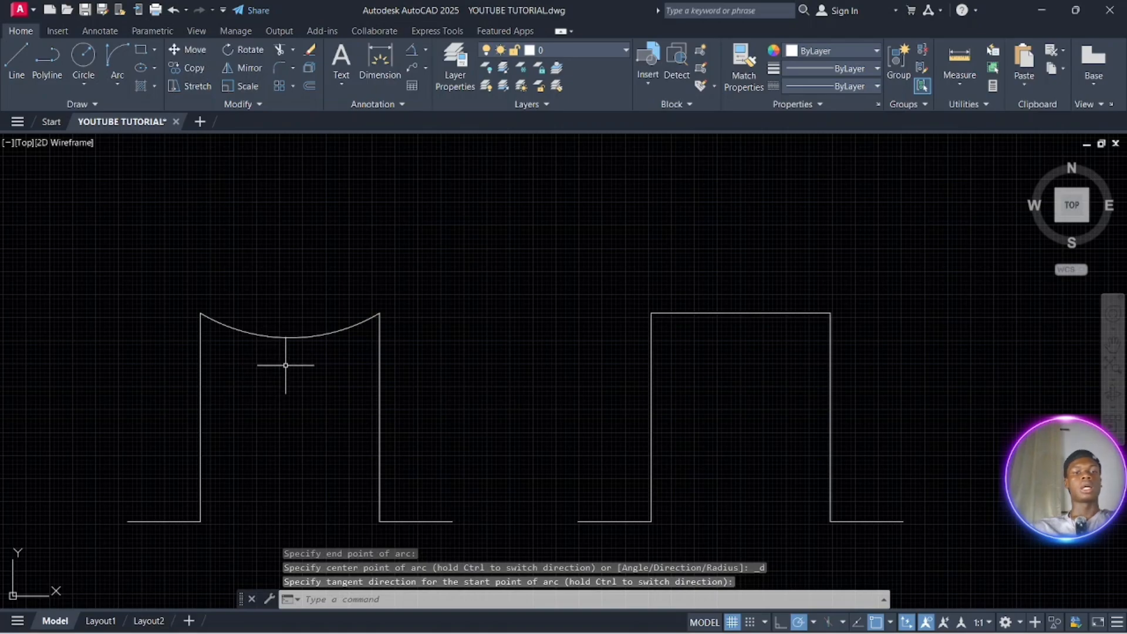
# Erase the downward-curving arc between the two walls
pyautogui.click(304, 368)
pyautogui.click(281, 315)
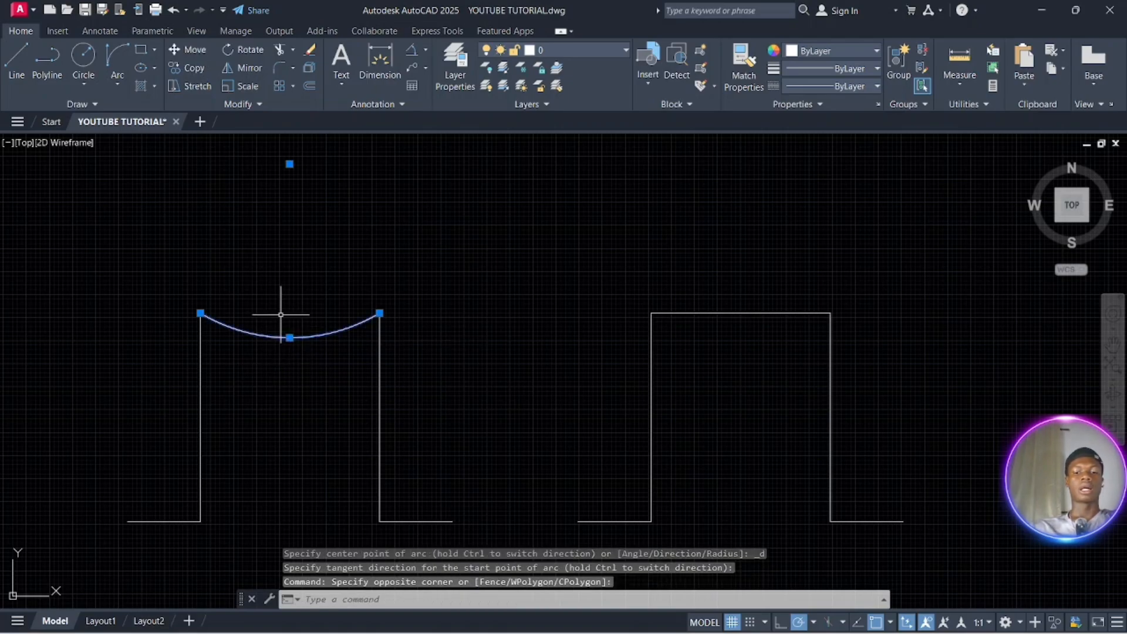
pyautogui.write('e')
pyautogui.press('Return')
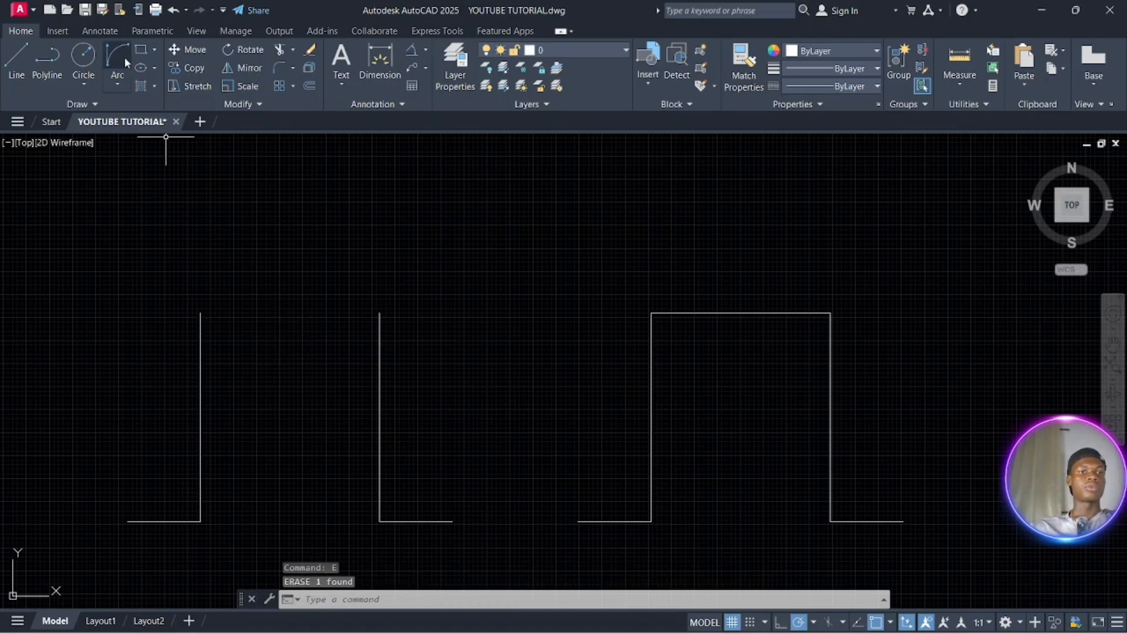
# Draw a Start, End, Radius arc from the right wall's top to the left wall's top, trying radius 850 and settling on 1000
pyautogui.click(118, 84)
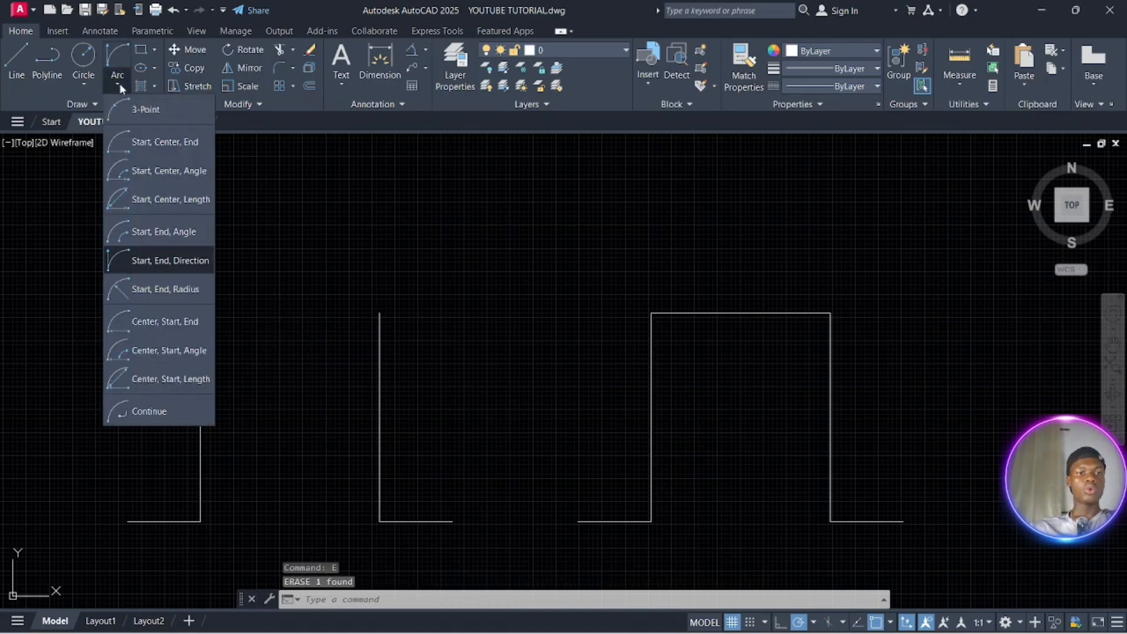
pyautogui.click(166, 290)
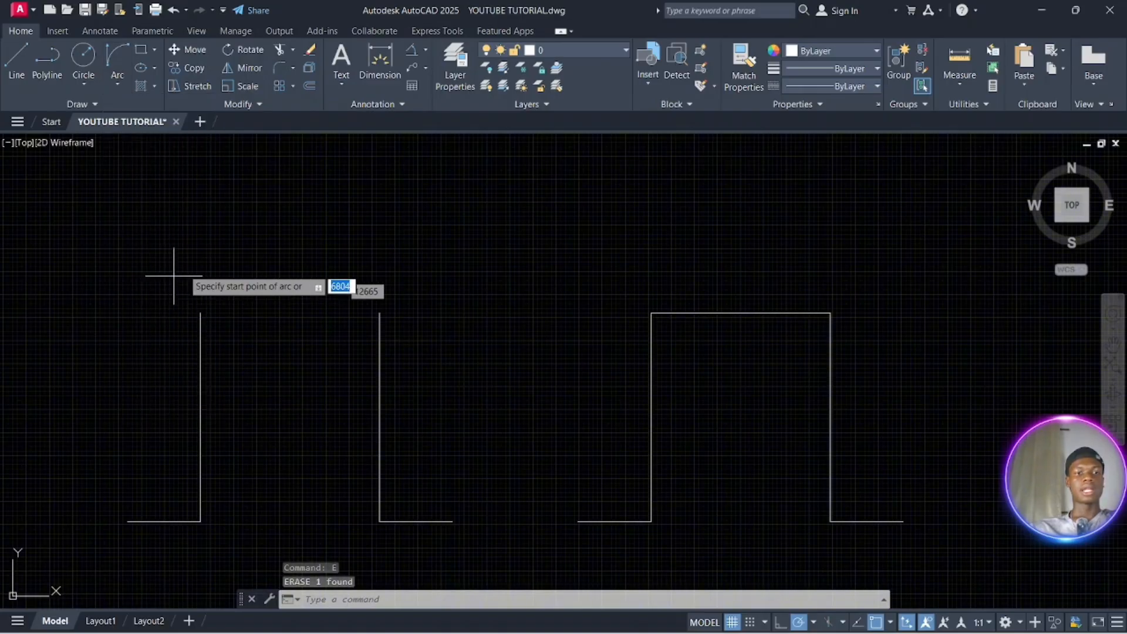
pyautogui.click(380, 313)
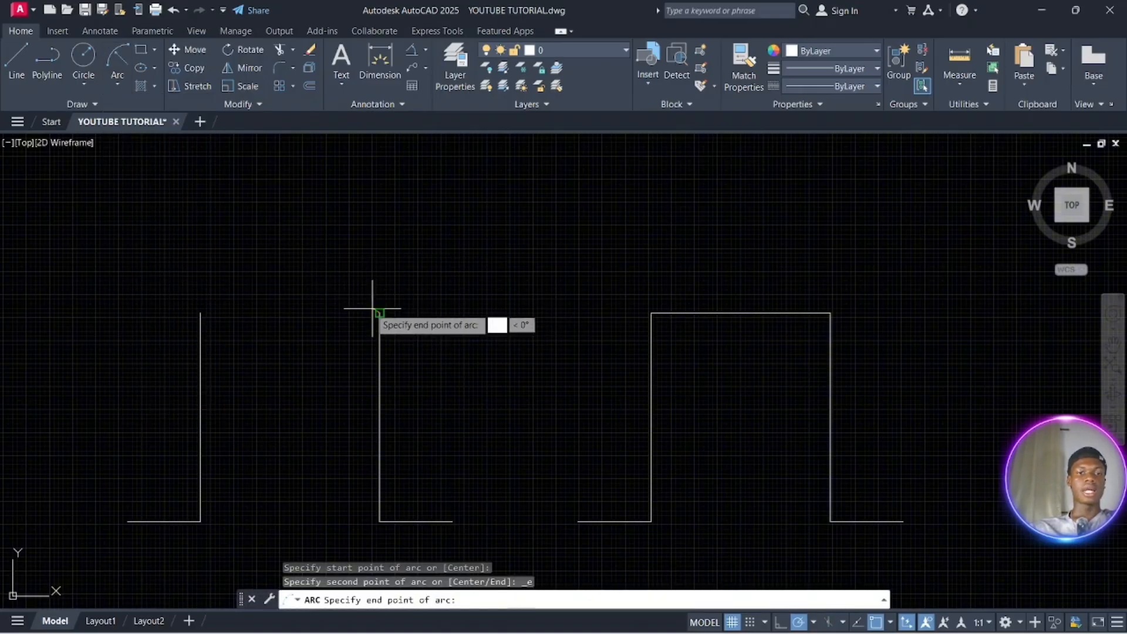
pyautogui.click(200, 313)
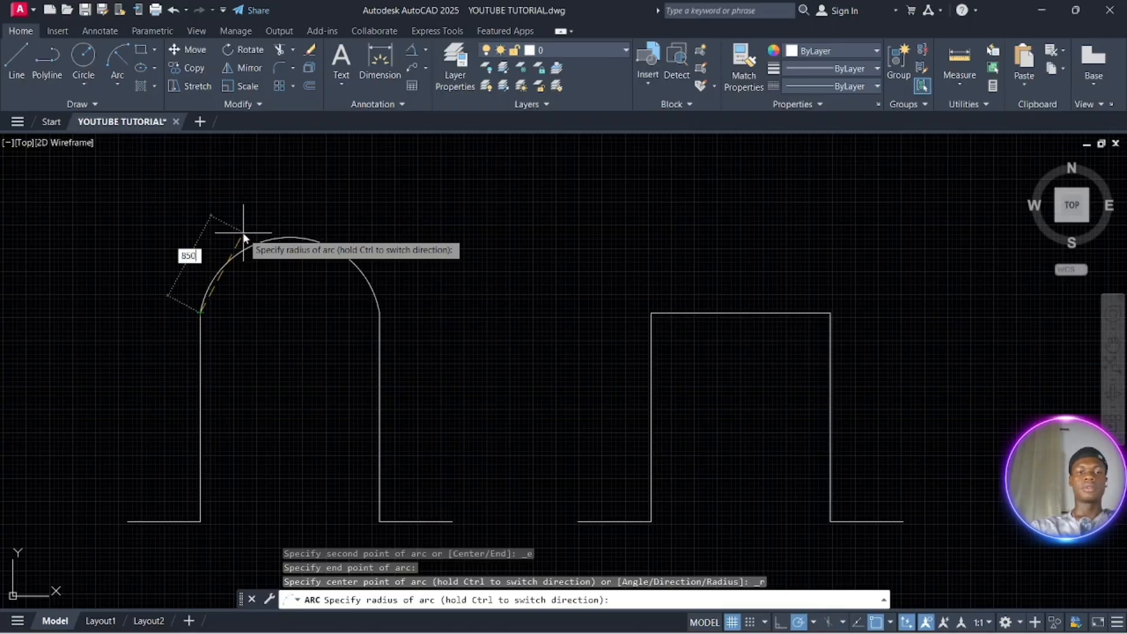
pyautogui.press('Return')
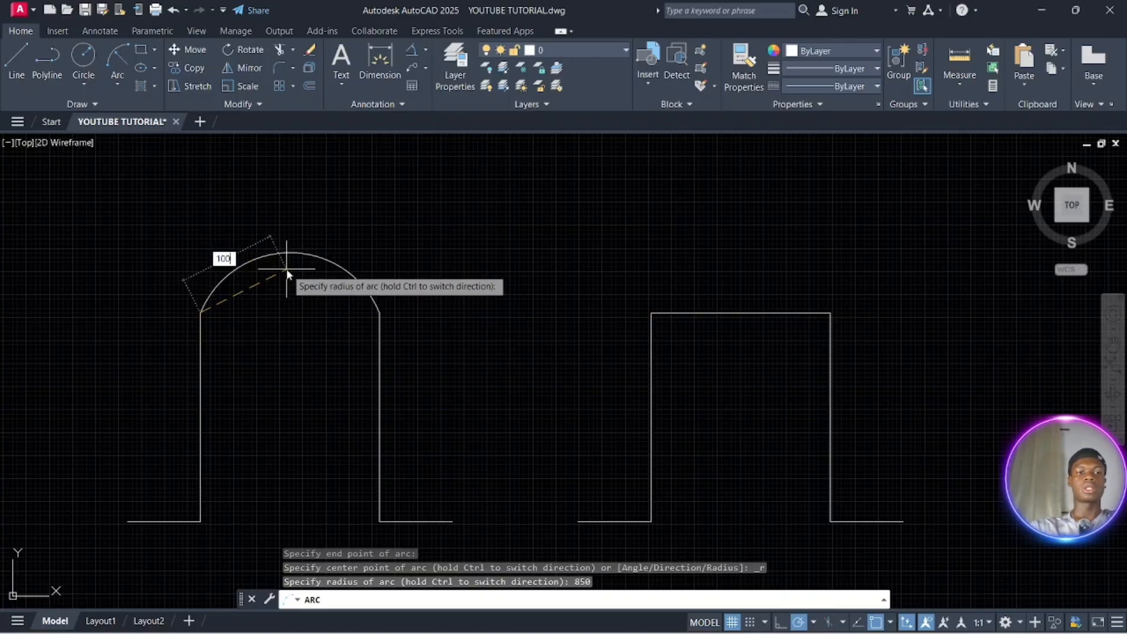
pyautogui.press('Return')
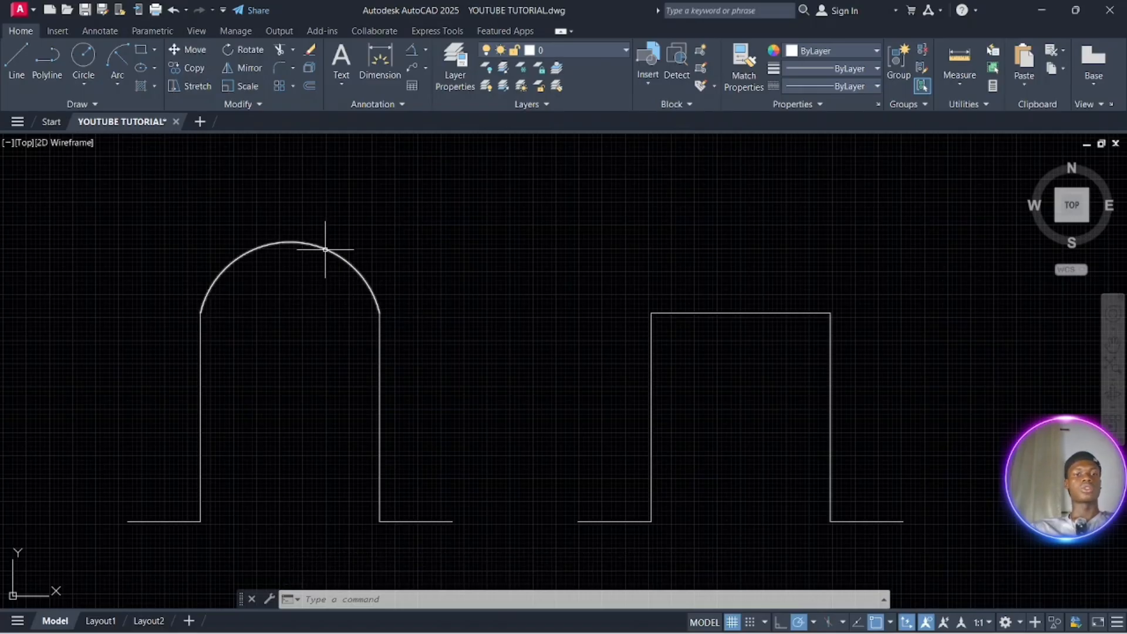
# Erase the Start, End, Radius arc over the open-topped shape
pyautogui.click(311, 264)
pyautogui.click(275, 201)
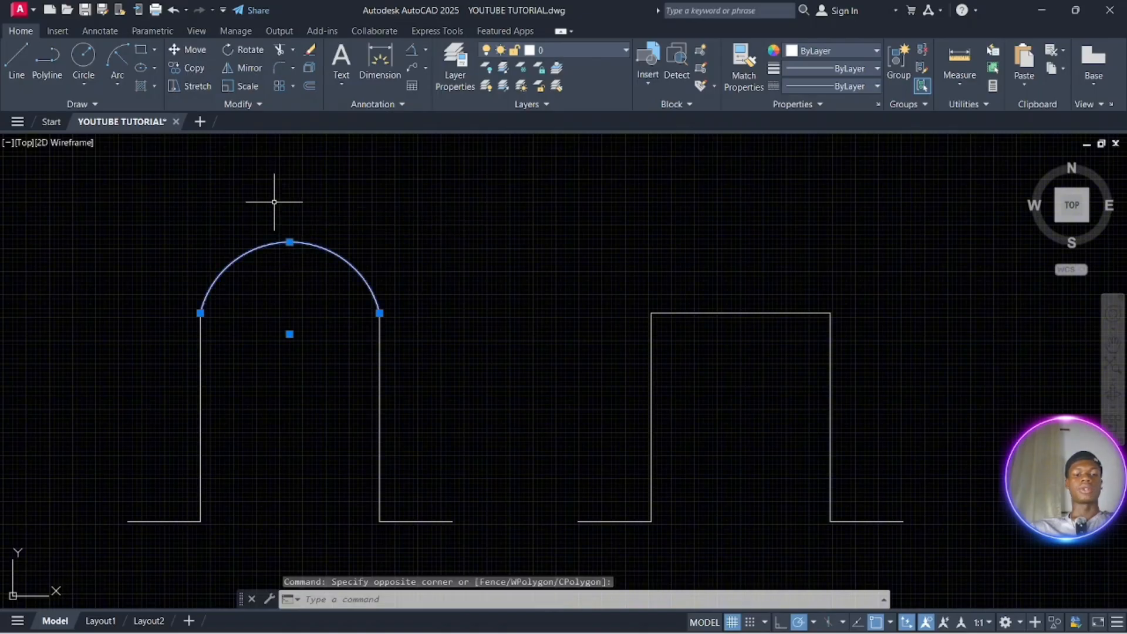
pyautogui.write('e')
pyautogui.press('Return')
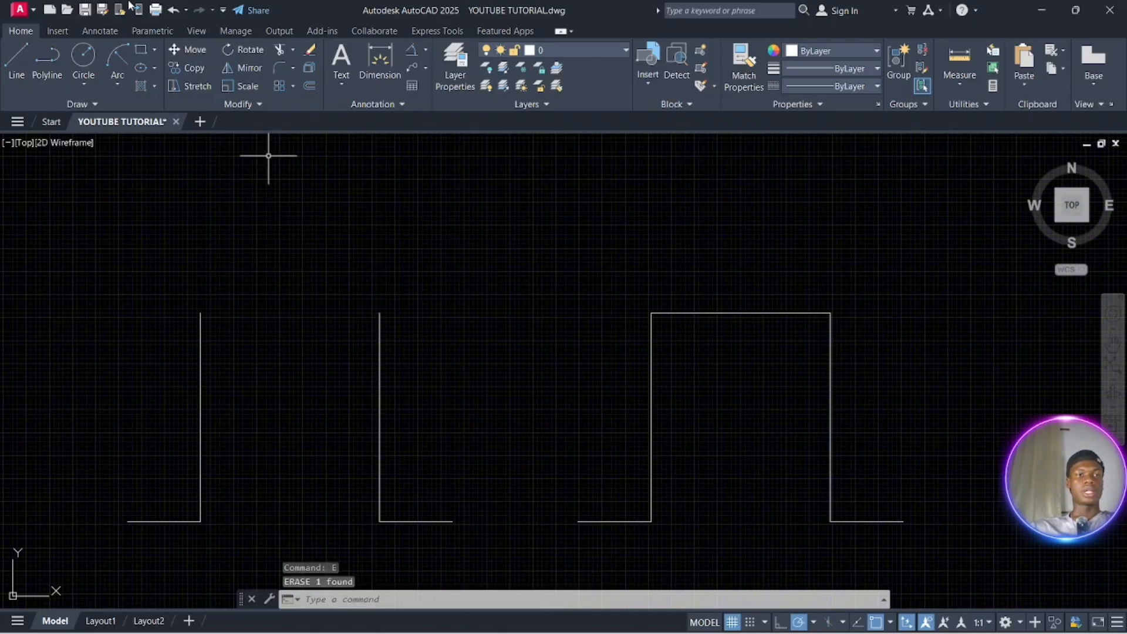
# Draw a Center, Start, End arc over the closed shape, centred on its top line's midpoint, from the right corner to the left corner
pyautogui.click(114, 84)
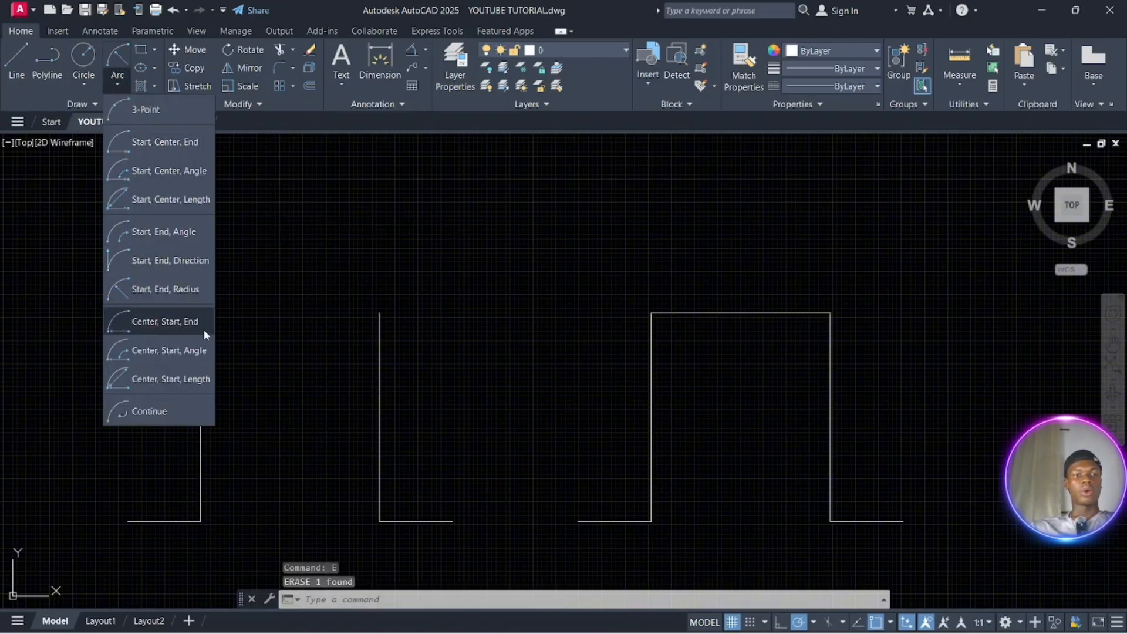
pyautogui.click(167, 322)
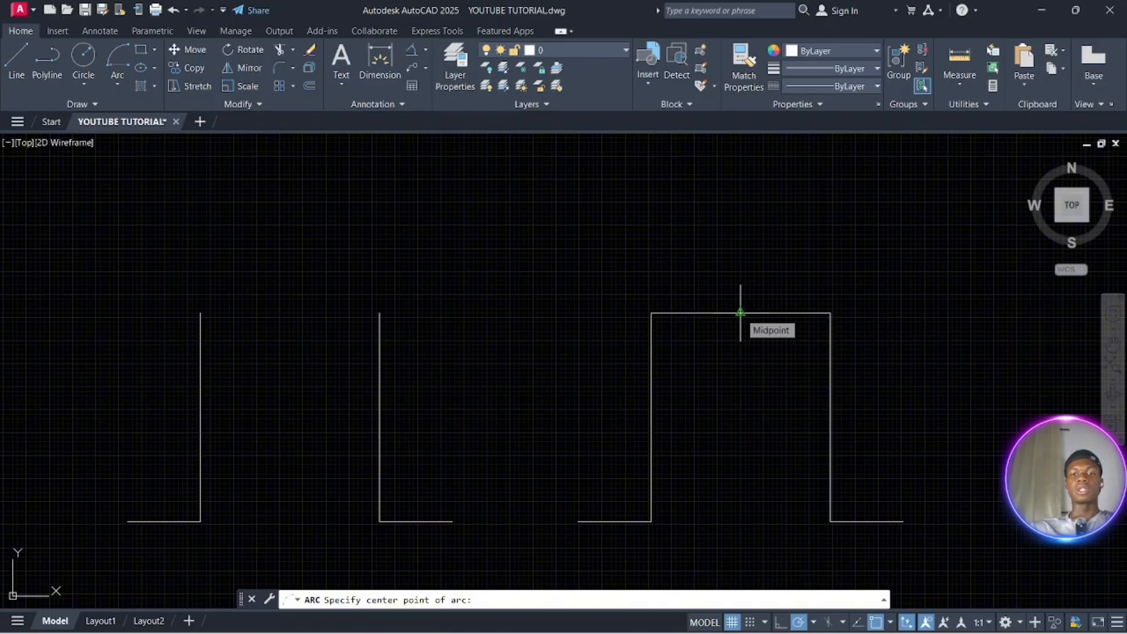
pyautogui.click(741, 312)
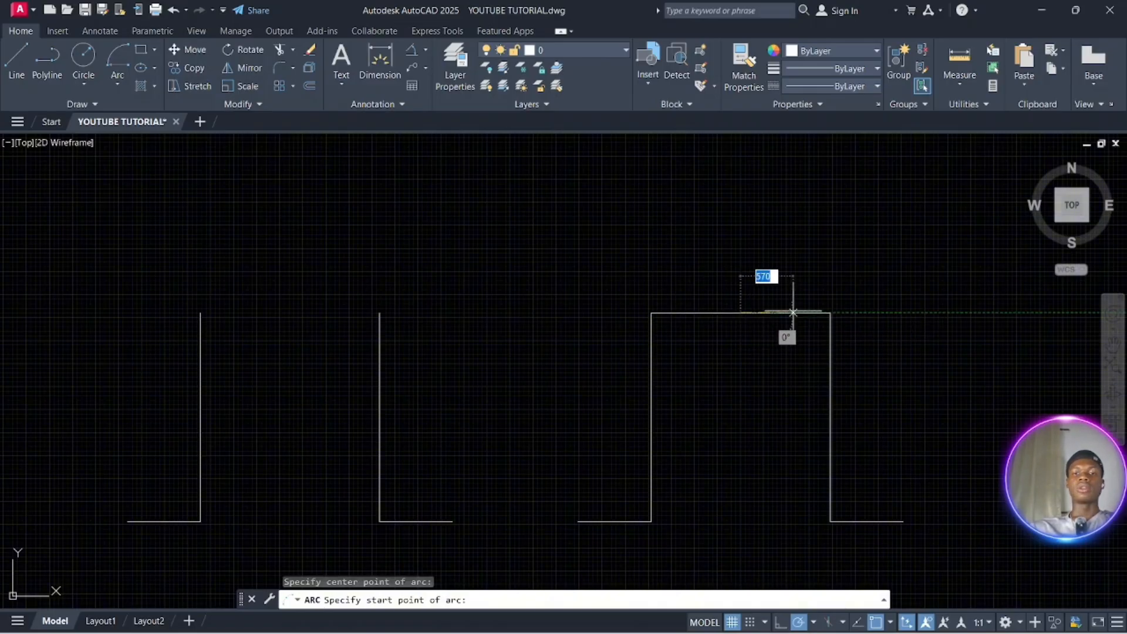
pyautogui.click(830, 313)
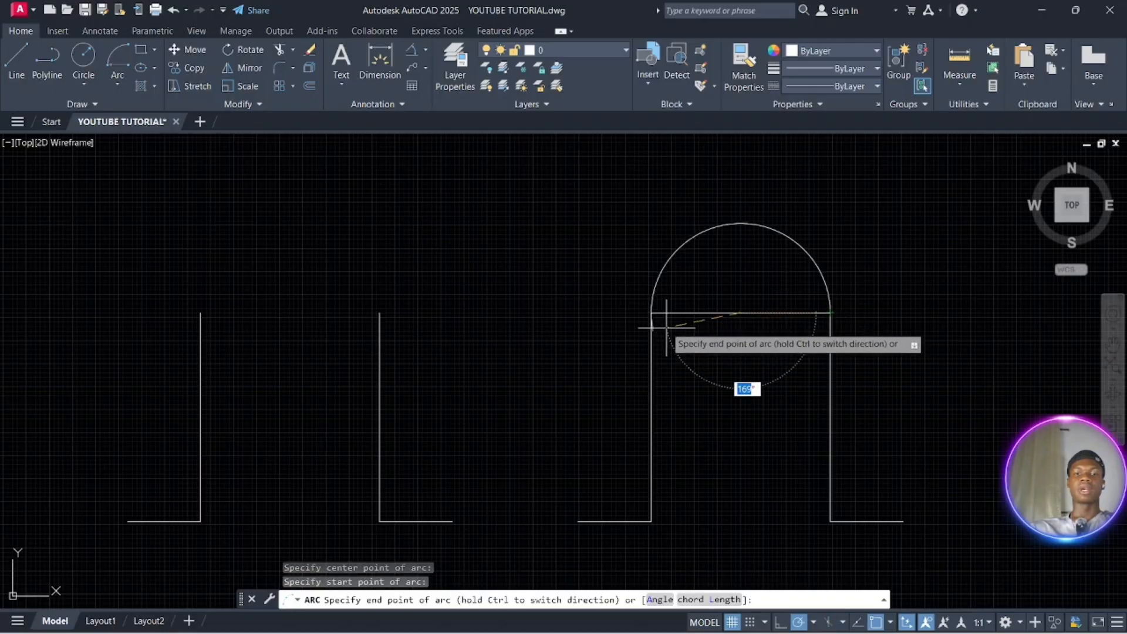
pyautogui.click(651, 312)
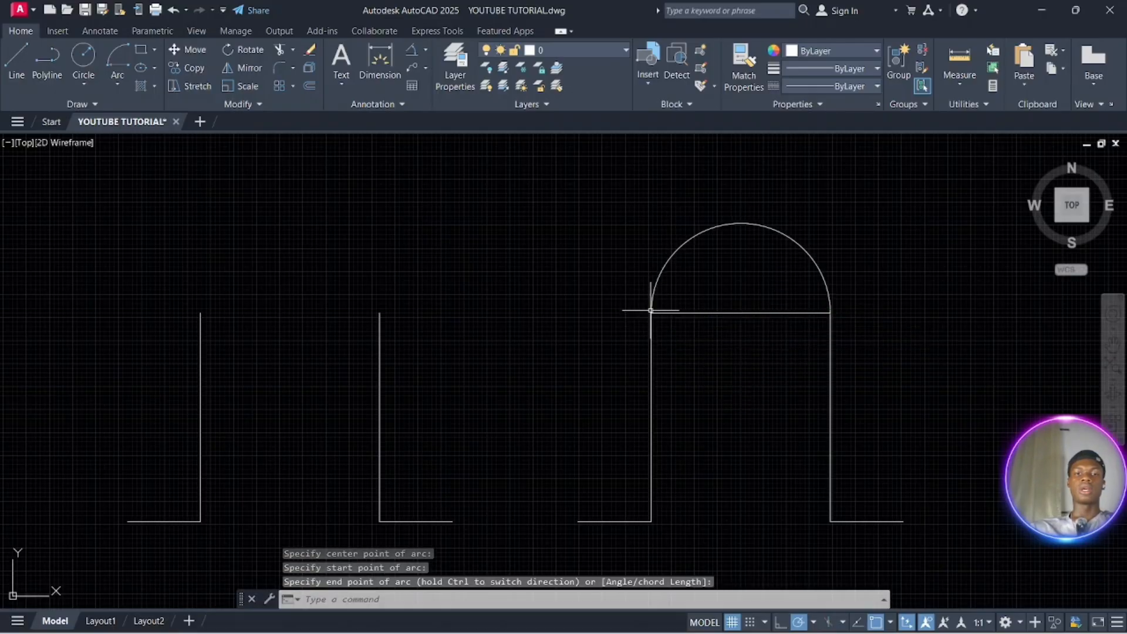
# Erase the semicircular arc above the closed shape
pyautogui.click(735, 280)
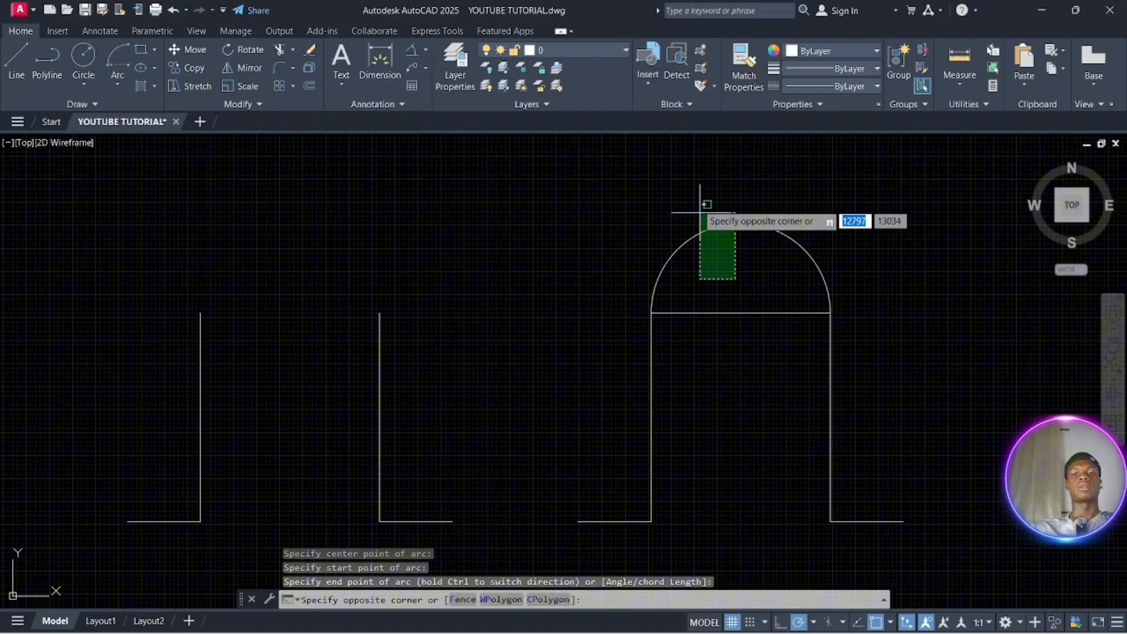
pyautogui.click(677, 184)
pyautogui.write('e')
pyautogui.press('Return')
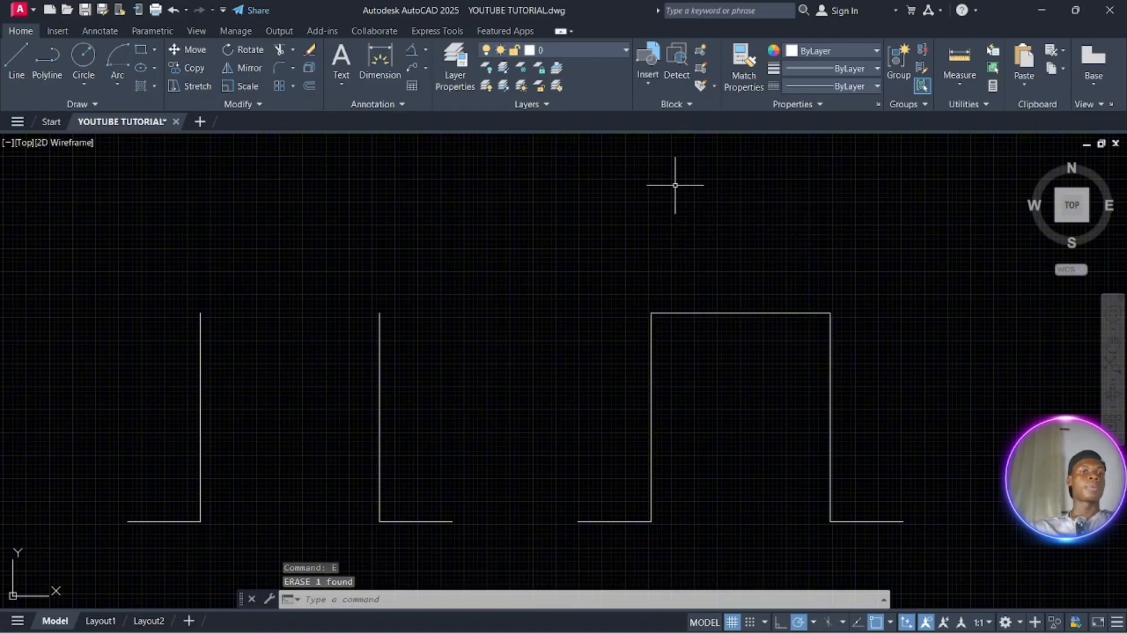
# Draw a Center, Start, Angle arc centred on the closed shape's top midpoint, starting at its right corner, with an included angle of 90°
pyautogui.click(112, 81)
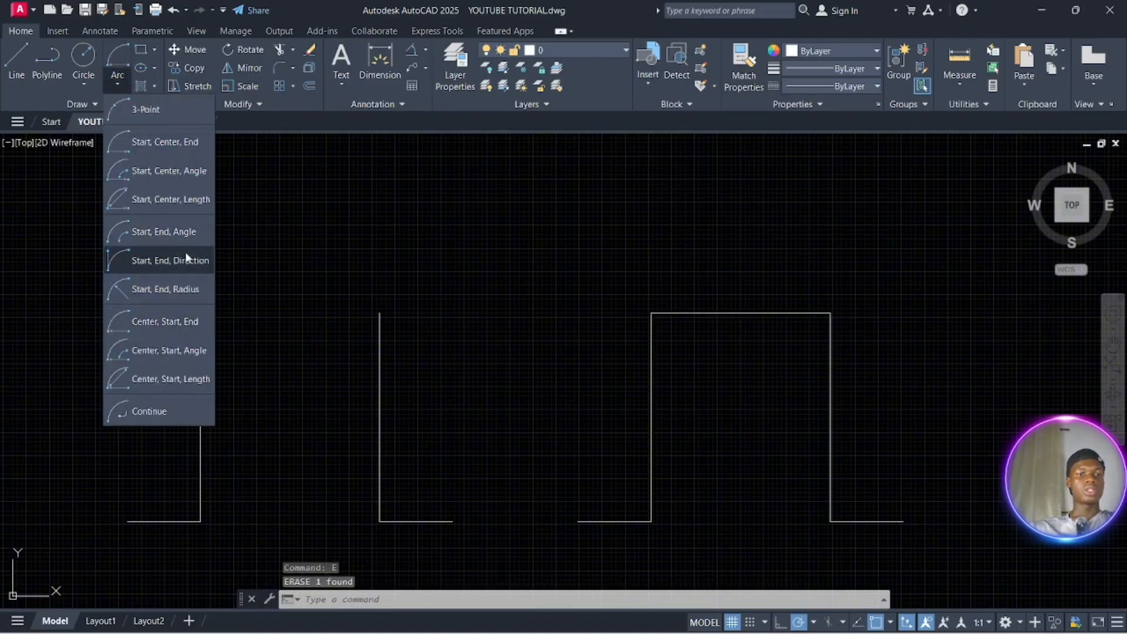
pyautogui.click(170, 350)
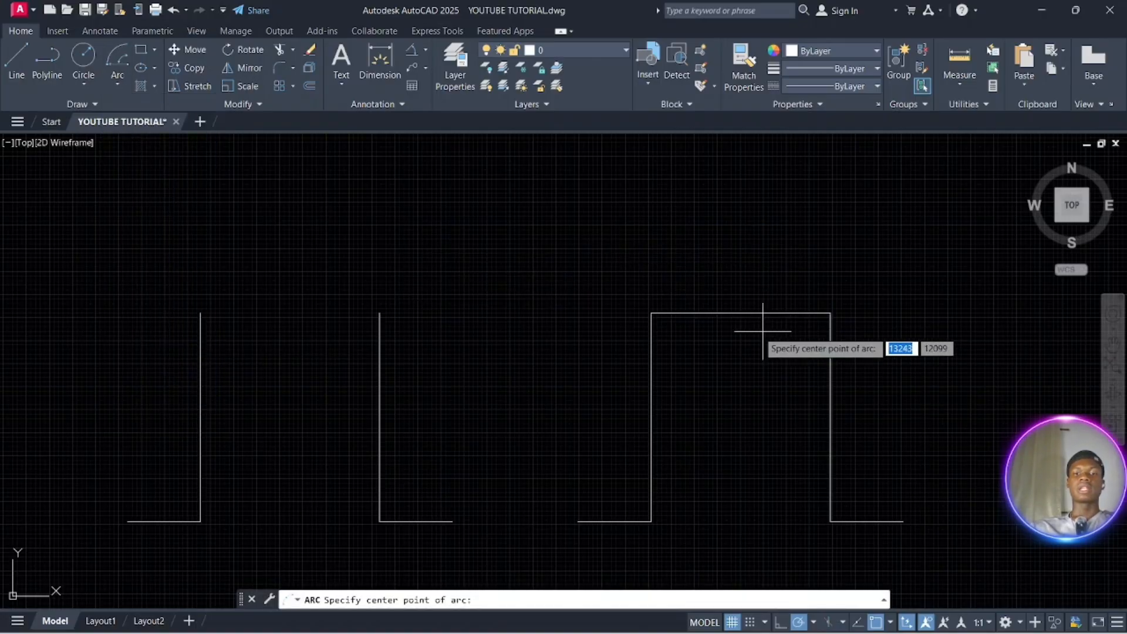
pyautogui.click(741, 313)
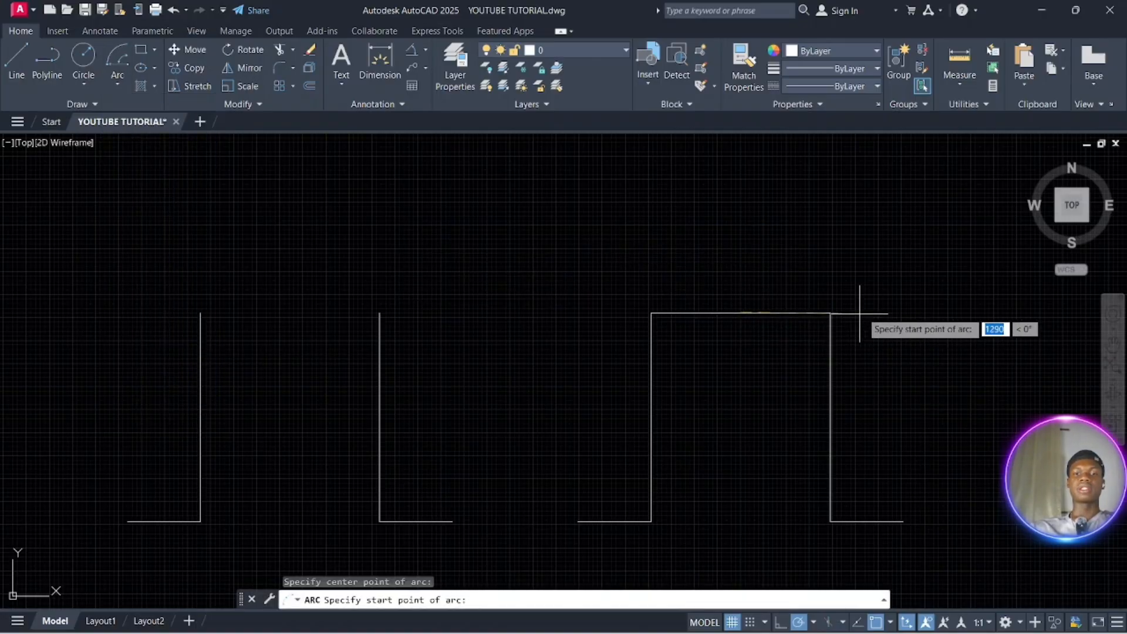
pyautogui.click(831, 314)
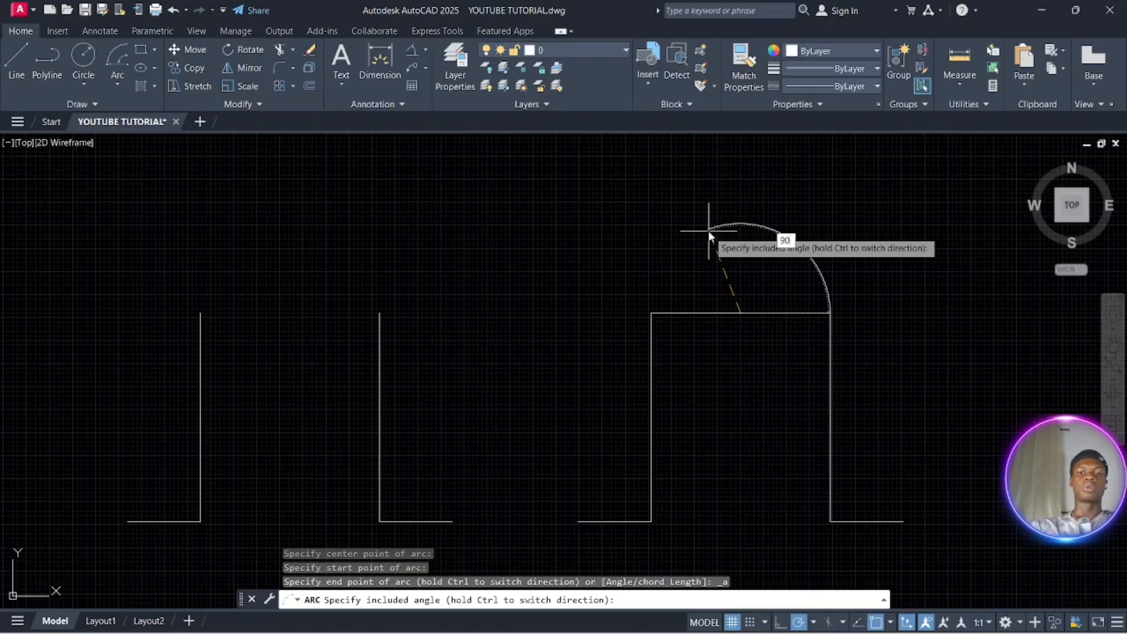
pyautogui.press('Return')
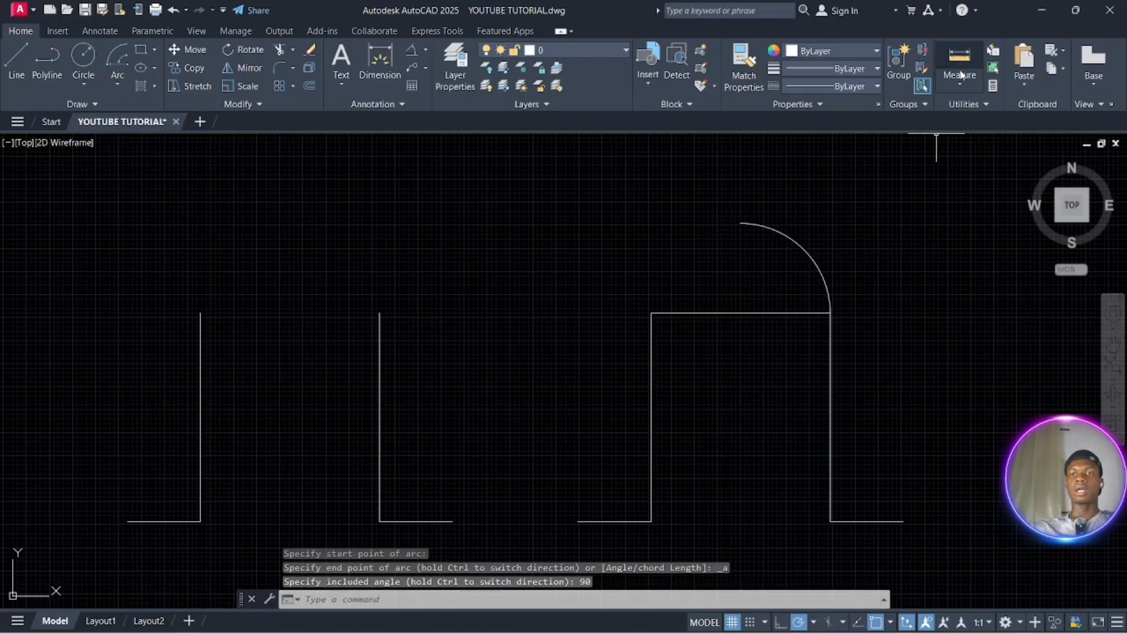
# Measure the included angle of the new arc above the closed shape
pyautogui.click(959, 80)
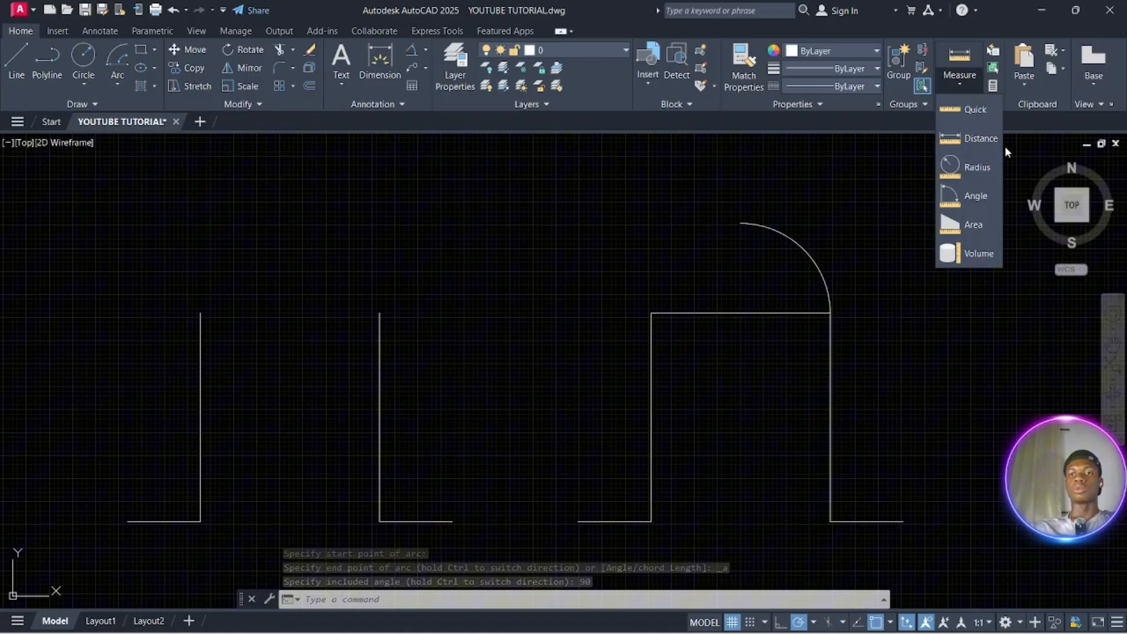
pyautogui.click(975, 197)
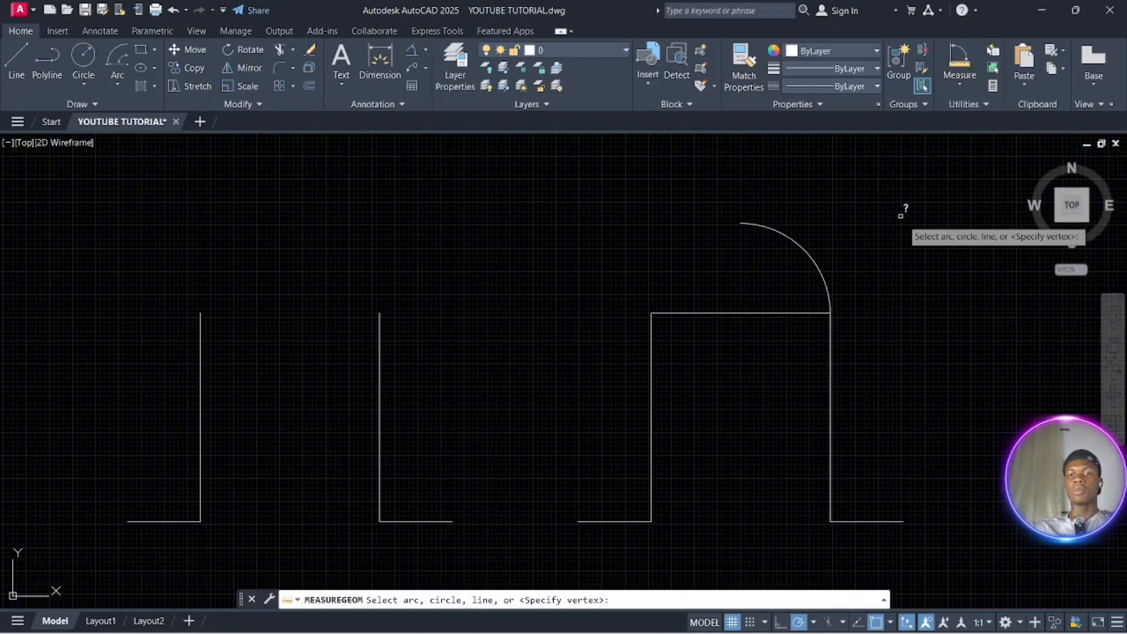
pyautogui.click(823, 279)
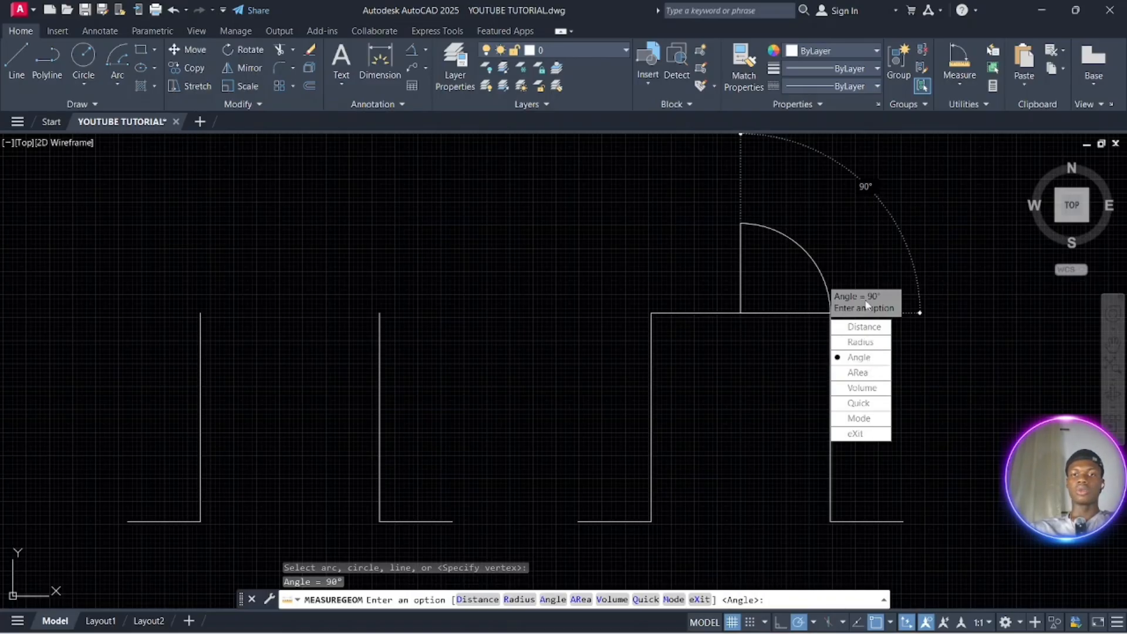
pyautogui.press('Escape')
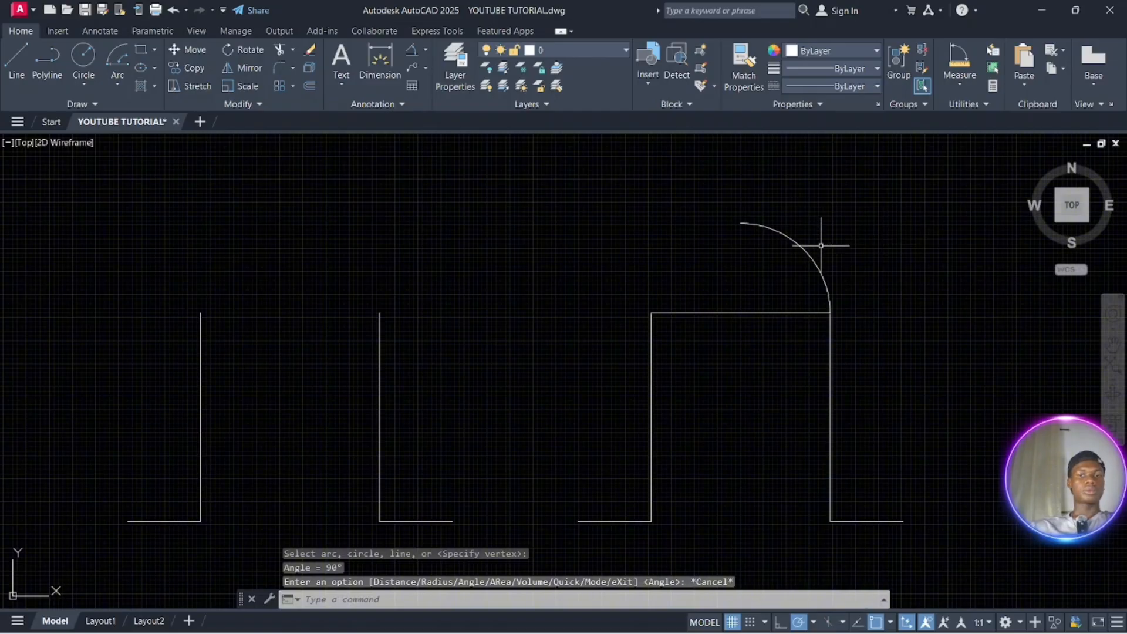
# Erase the quarter-circle arc above the closed shape
pyautogui.click(796, 300)
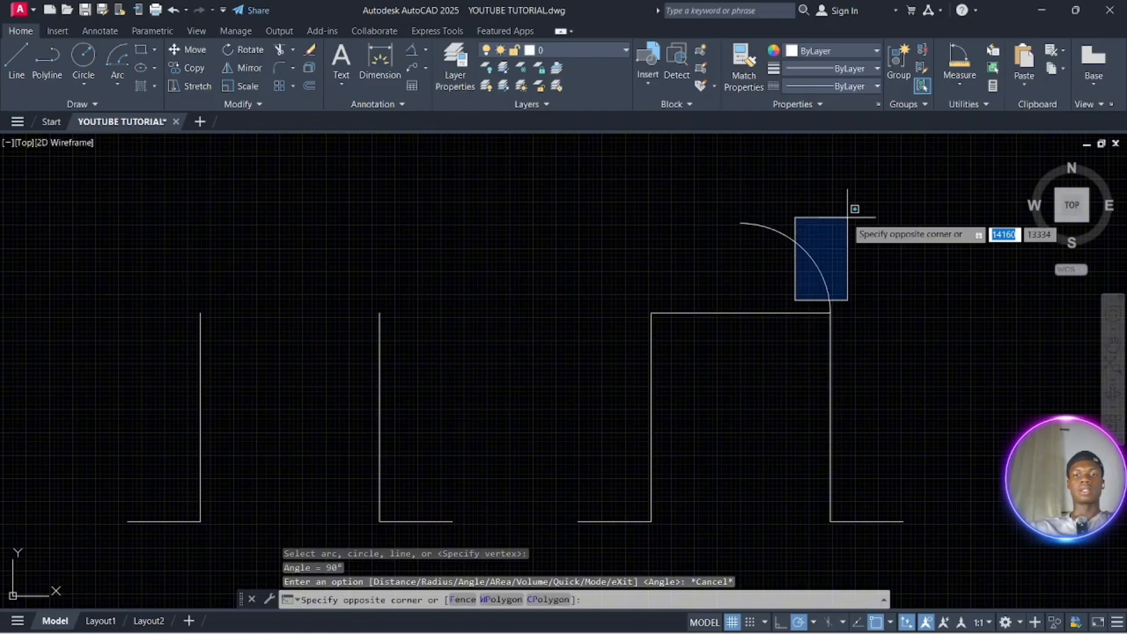
pyautogui.click(851, 212)
pyautogui.click(837, 239)
pyautogui.click(792, 284)
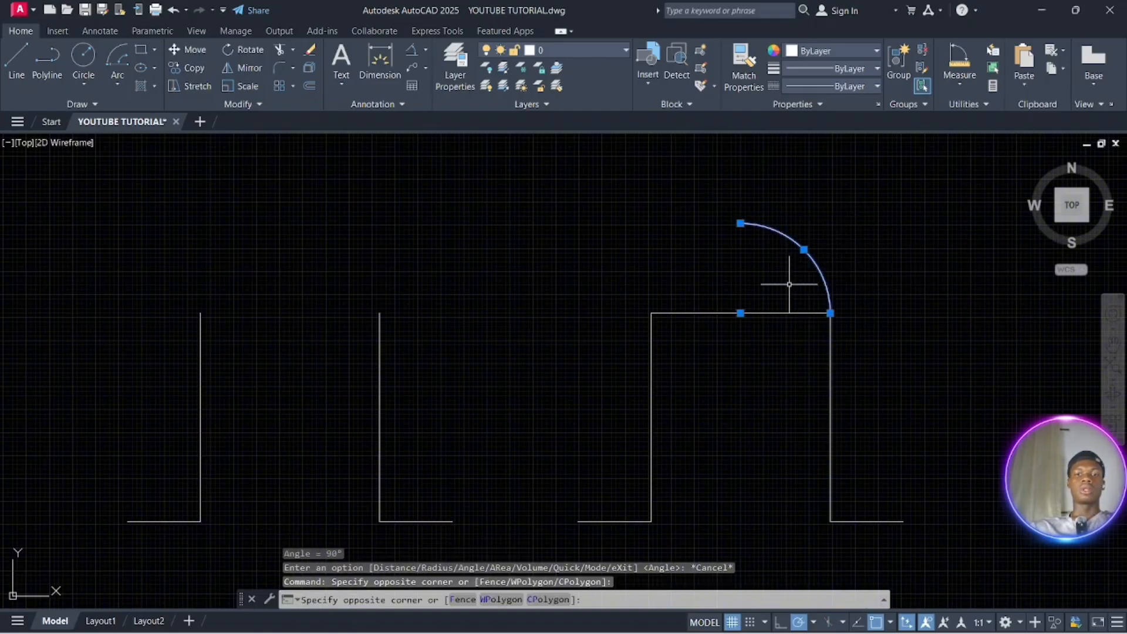
pyautogui.press('Delete')
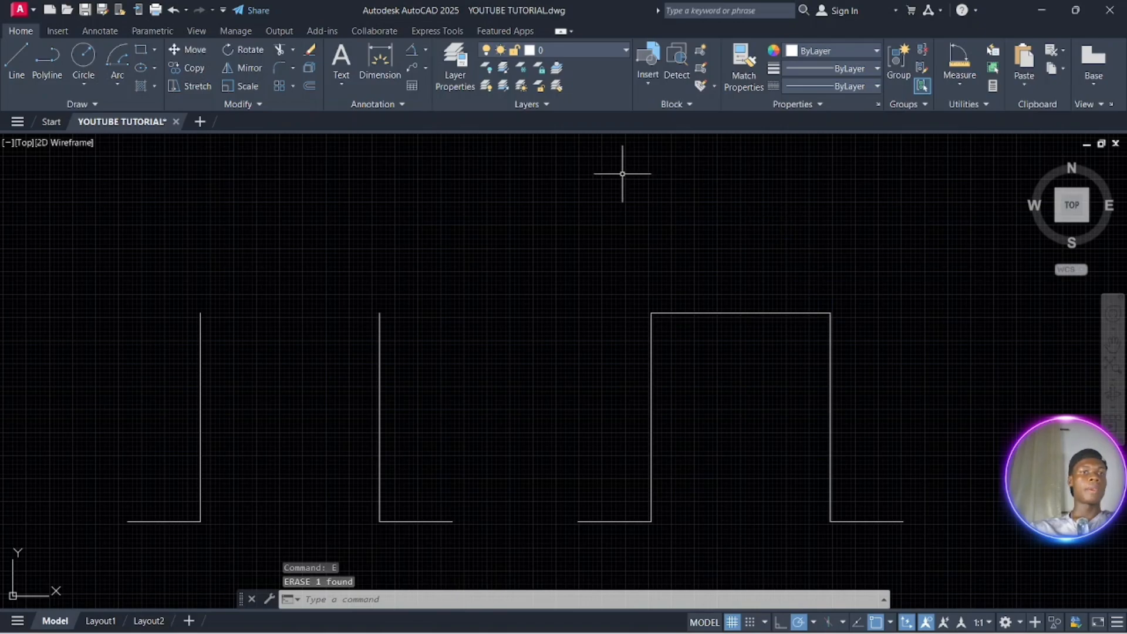
pyautogui.click(117, 84)
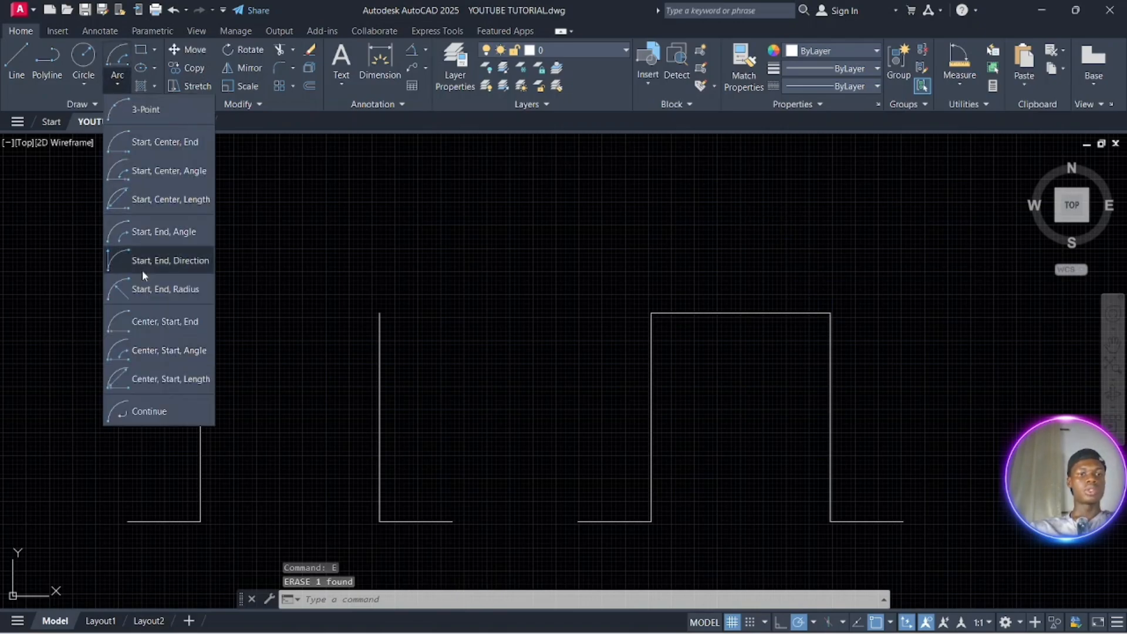
pyautogui.click(157, 371)
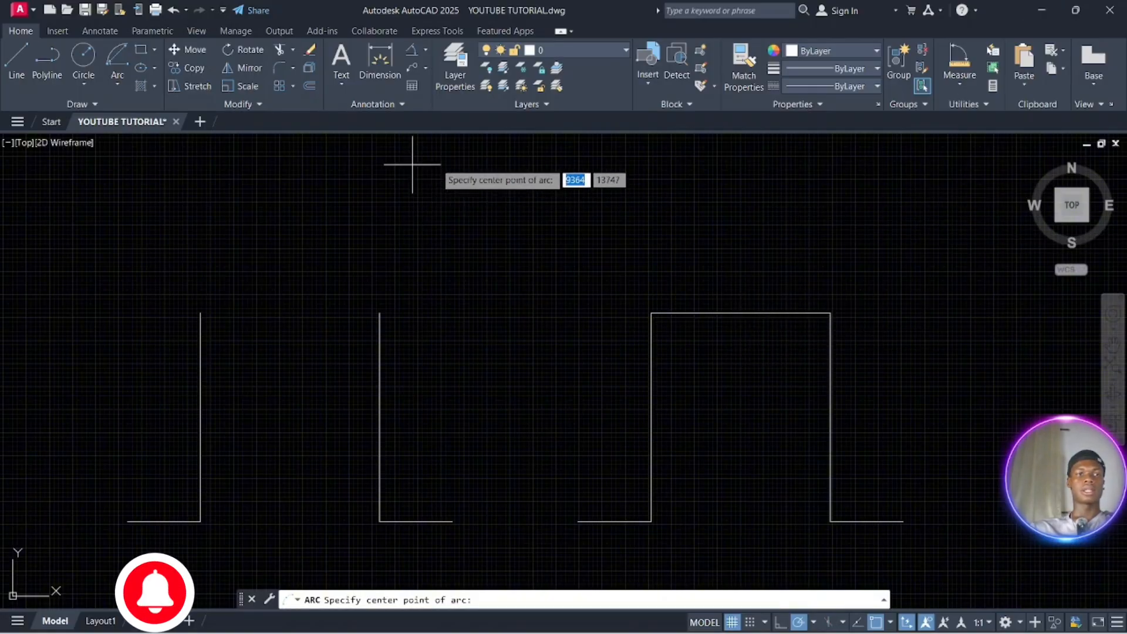
pyautogui.click(741, 313)
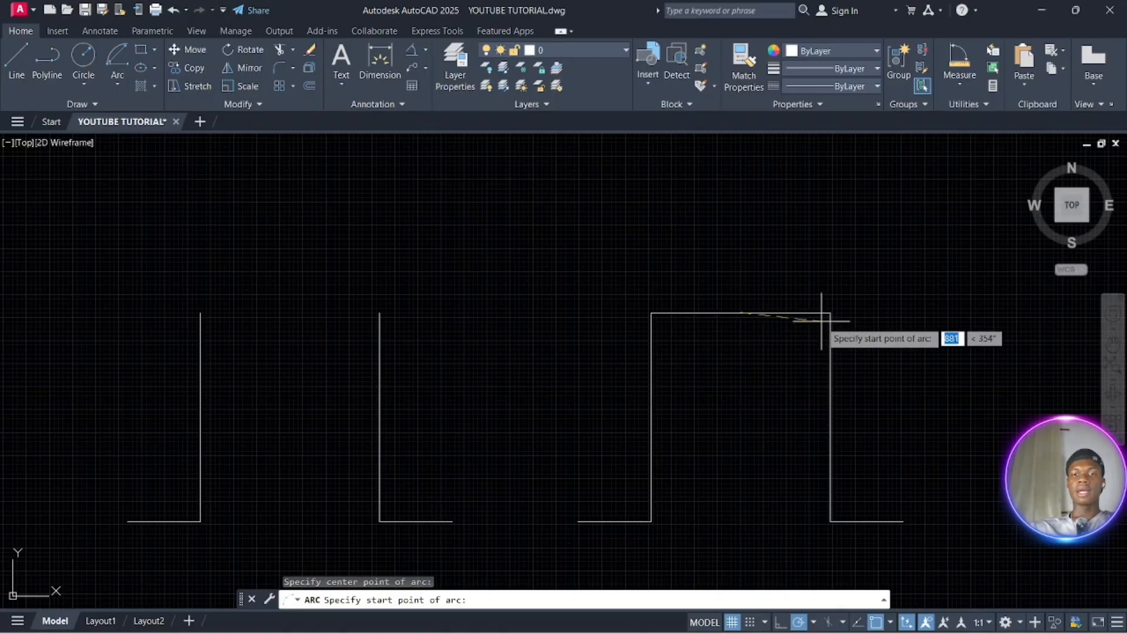
pyautogui.press('Escape')
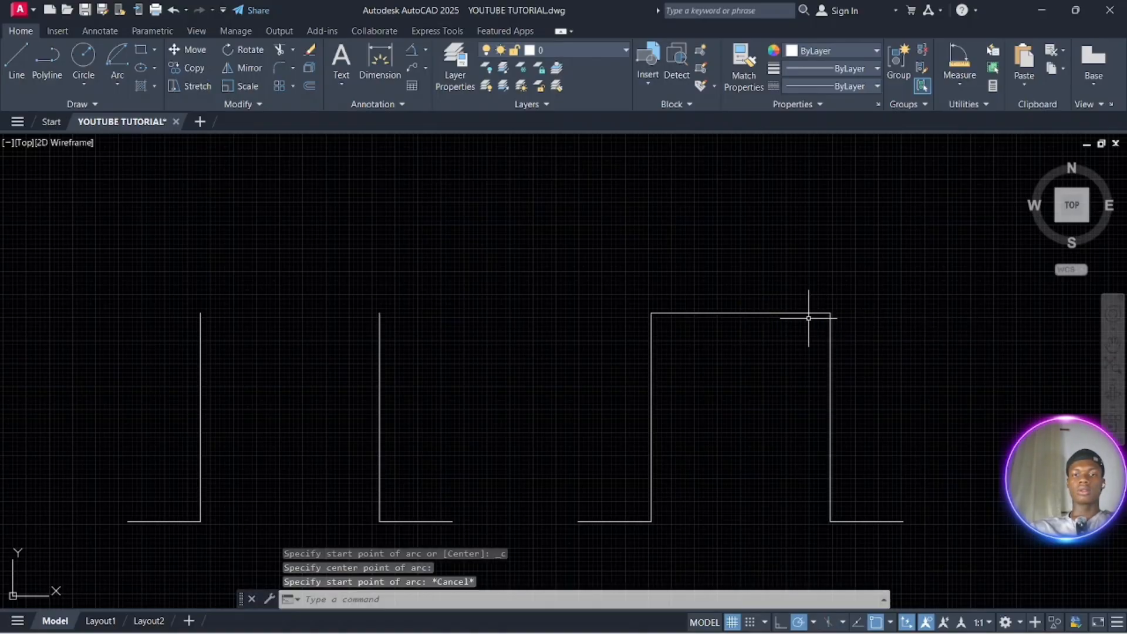
pyautogui.press('space')
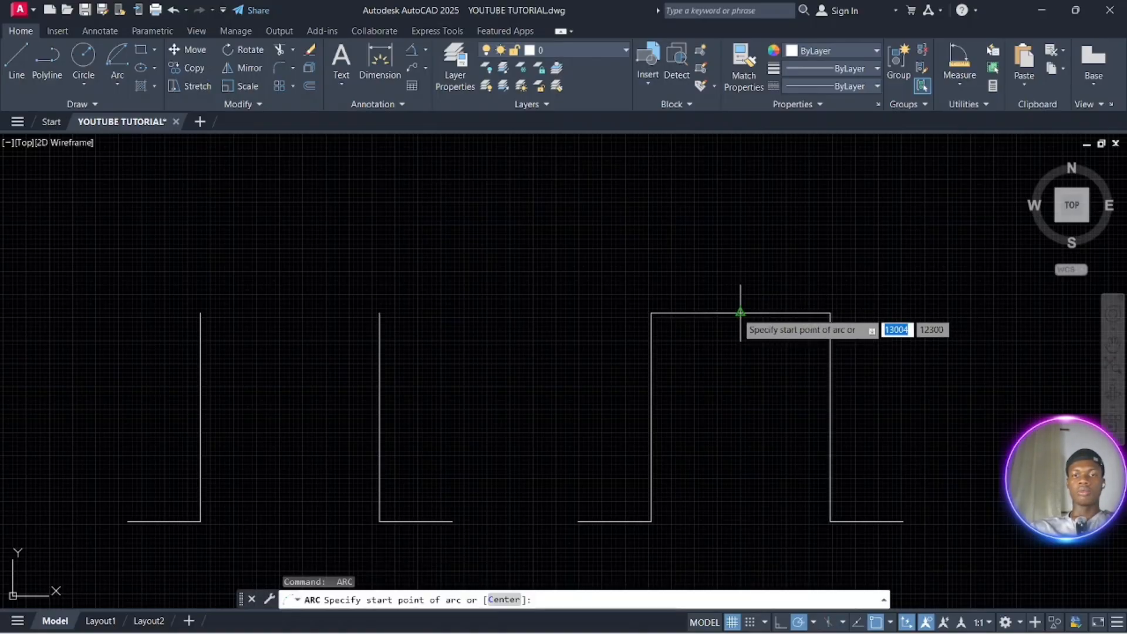
pyautogui.click(741, 313)
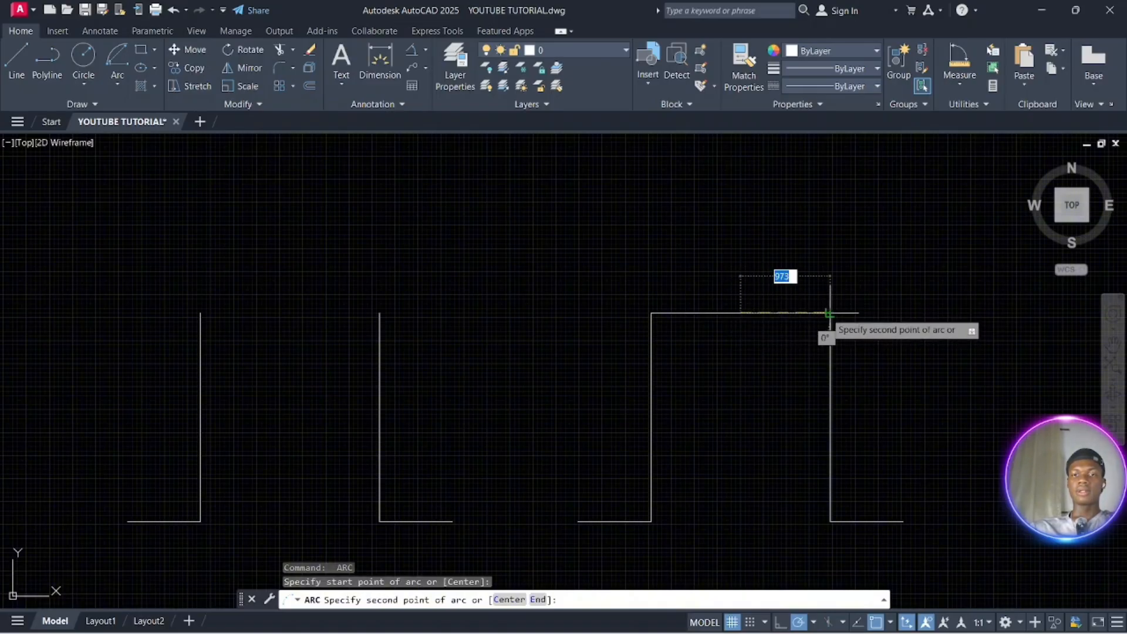
pyautogui.click(830, 313)
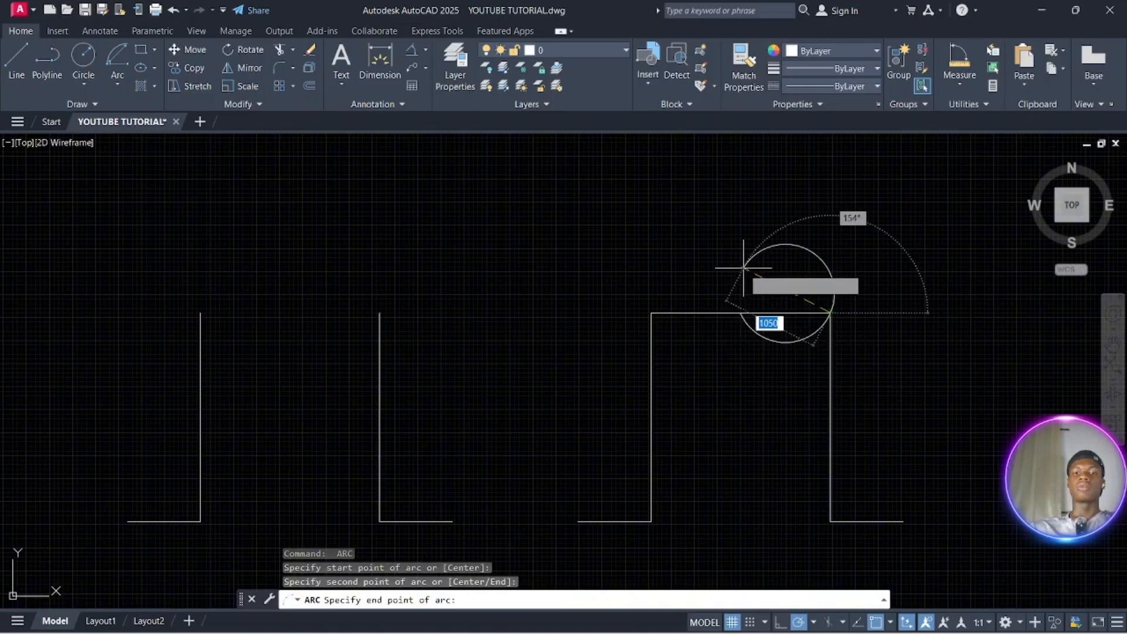
pyautogui.press('Escape')
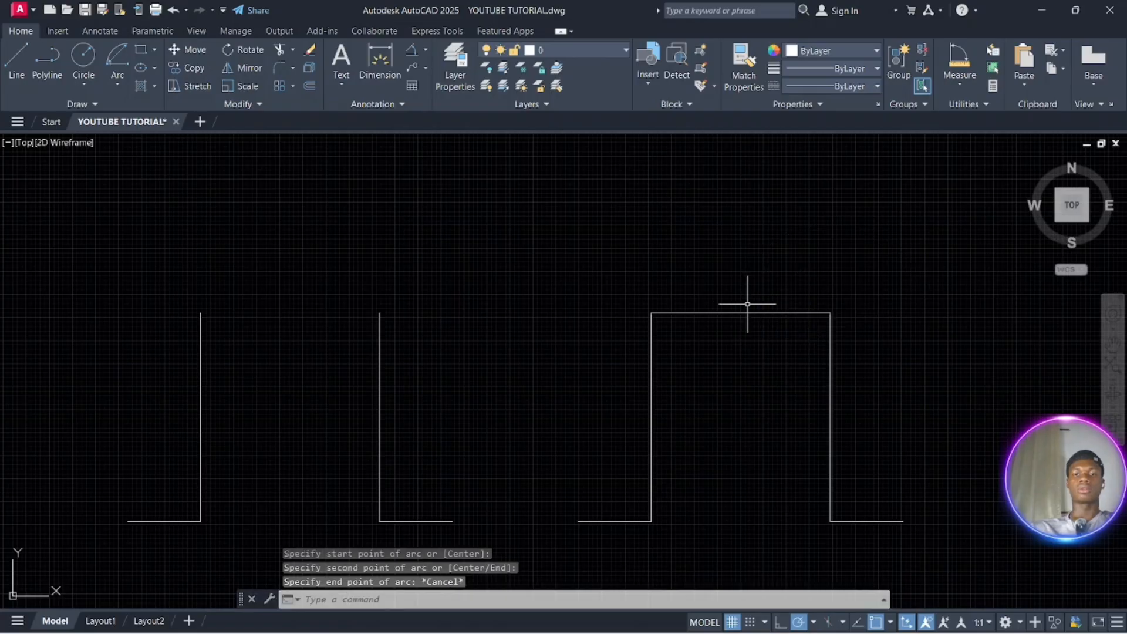
# Draw a Center, Start, Length arc centred on the closed shape's top midpoint, starting at its right corner, with a chord length of 1500
pyautogui.press('Escape')
pyautogui.press('Escape')
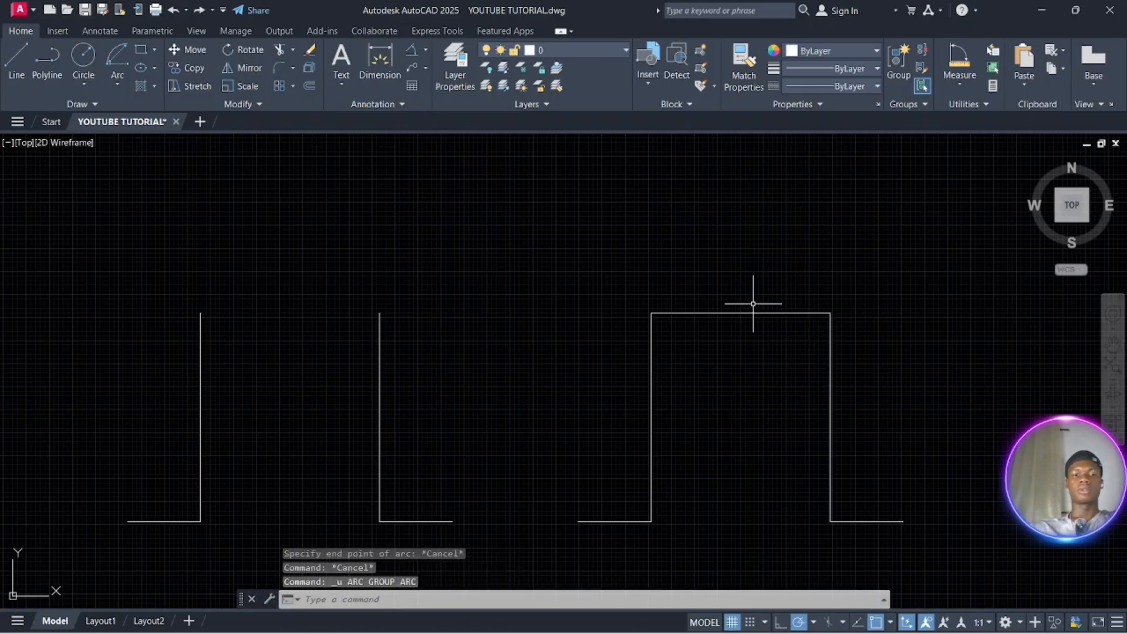
pyautogui.press('Escape')
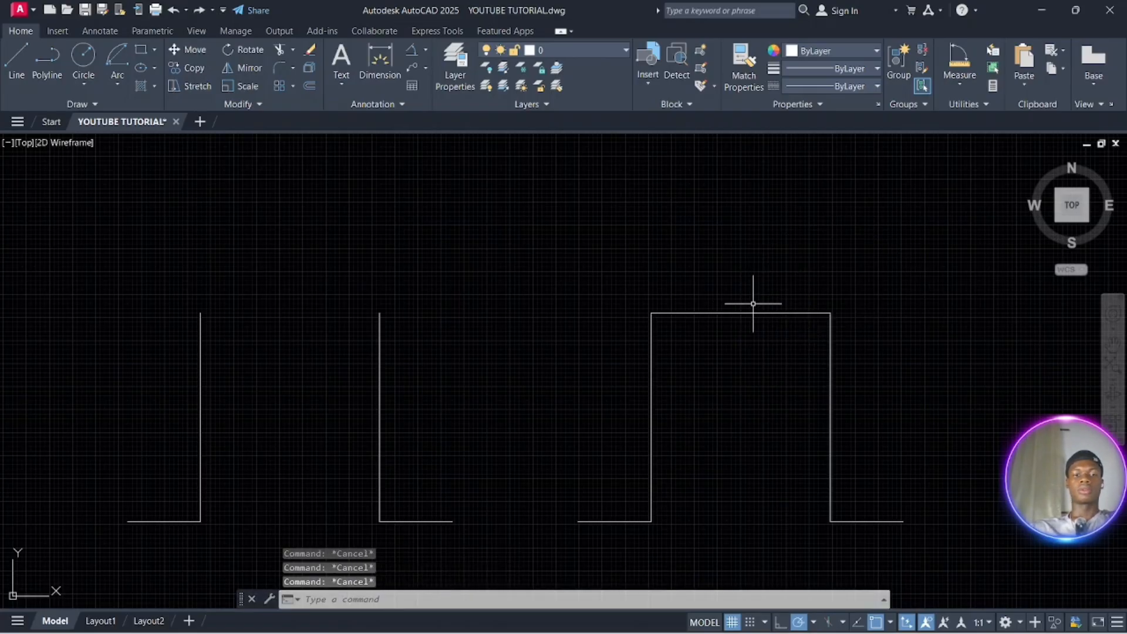
pyautogui.click(120, 80)
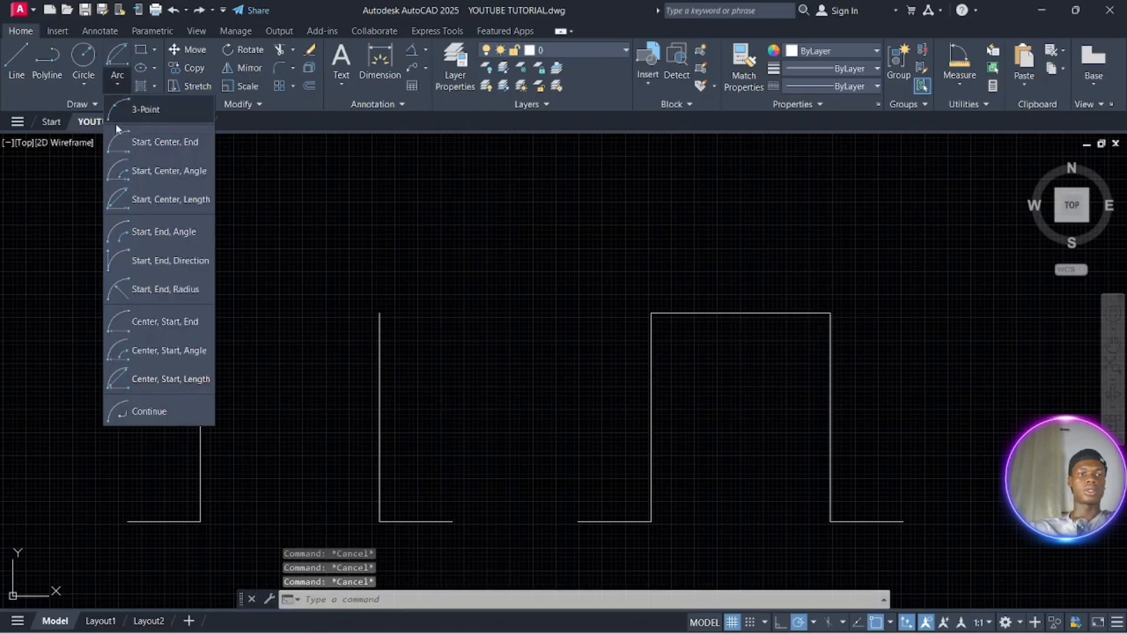
pyautogui.click(179, 375)
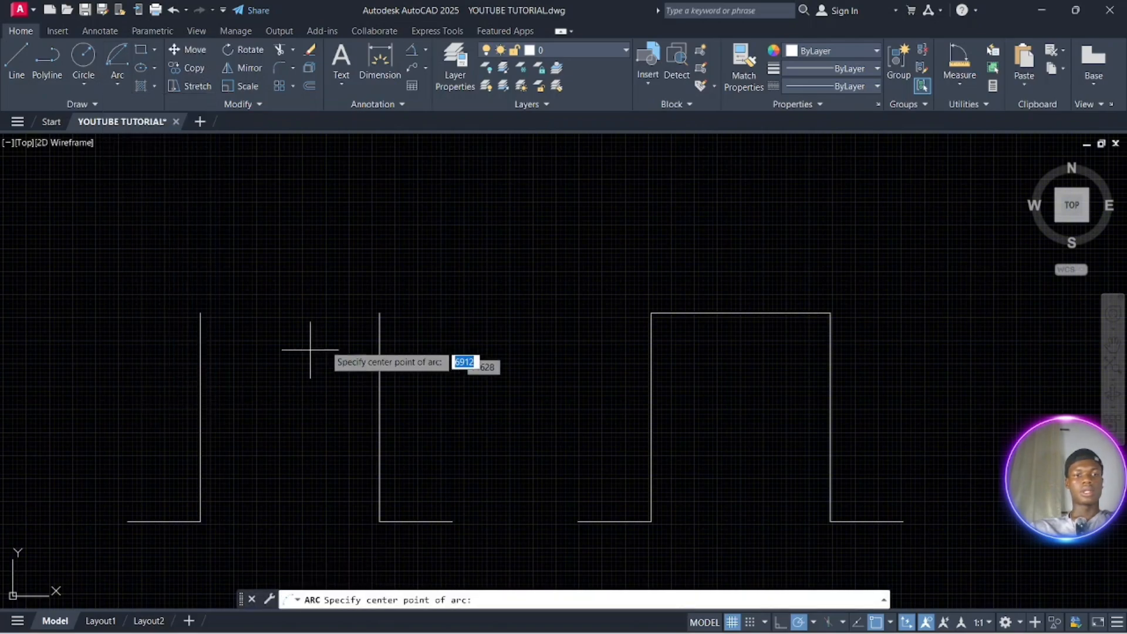
pyautogui.click(740, 312)
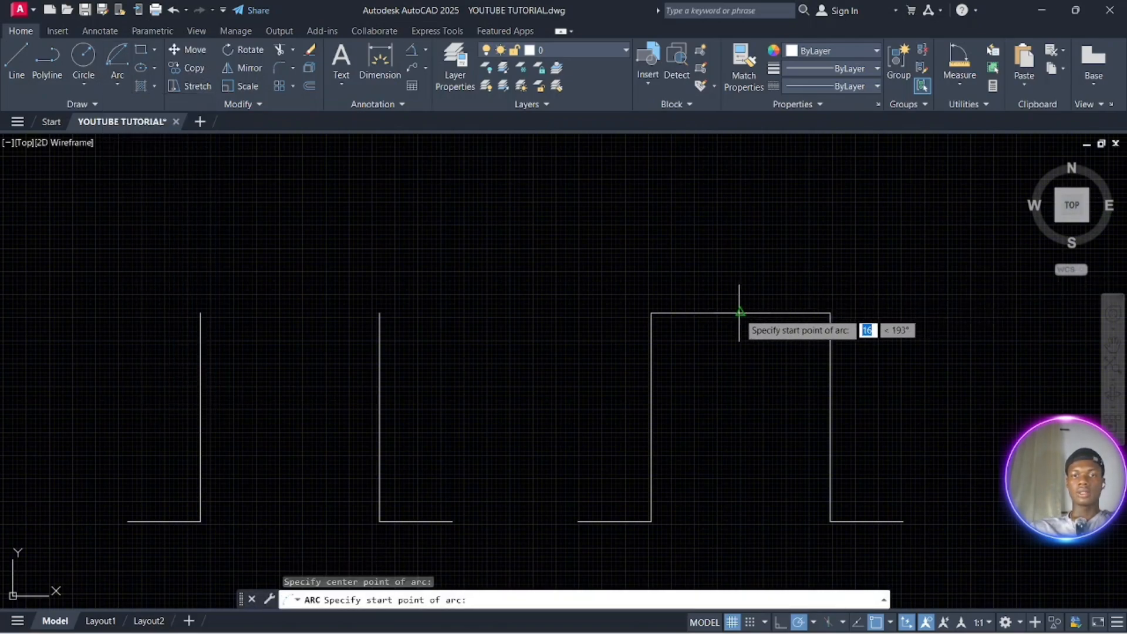
pyautogui.click(831, 313)
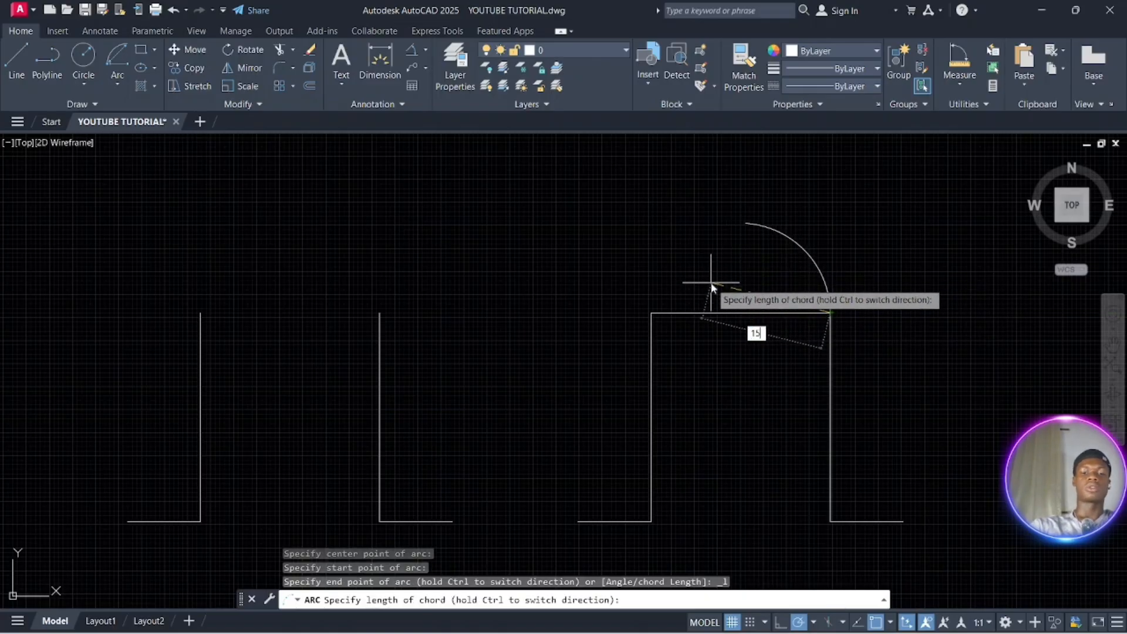
pyautogui.press('Return')
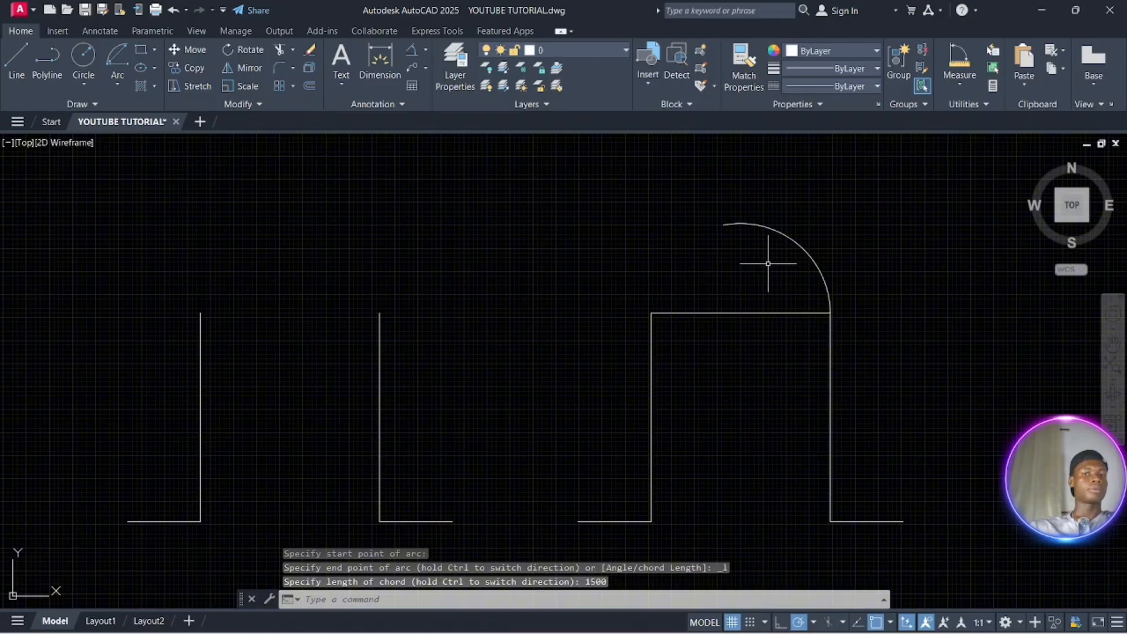
# Measure the chord distance between the two ends of the new arc above the closed shape
pyautogui.click(957, 82)
pyautogui.click(966, 135)
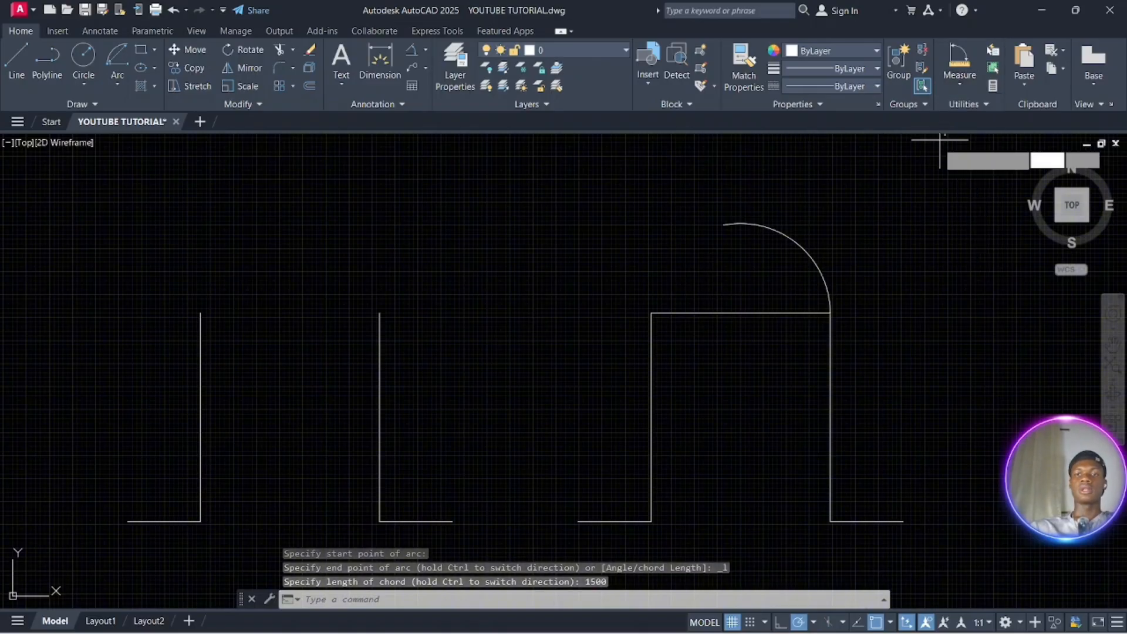
pyautogui.click(724, 224)
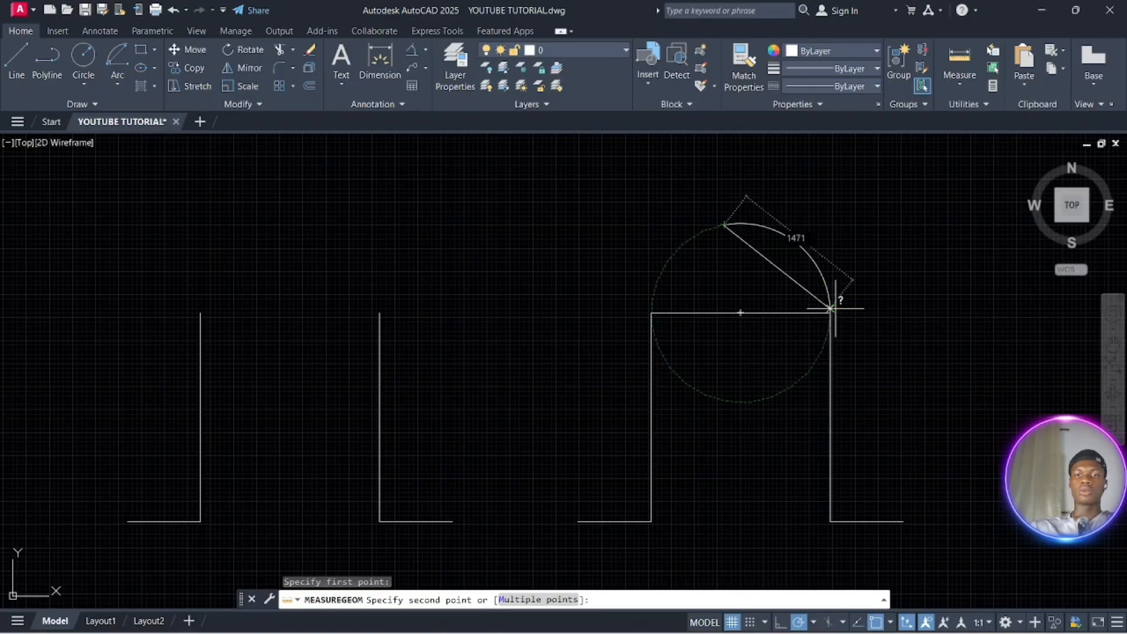
pyautogui.scroll(4, 830, 312)
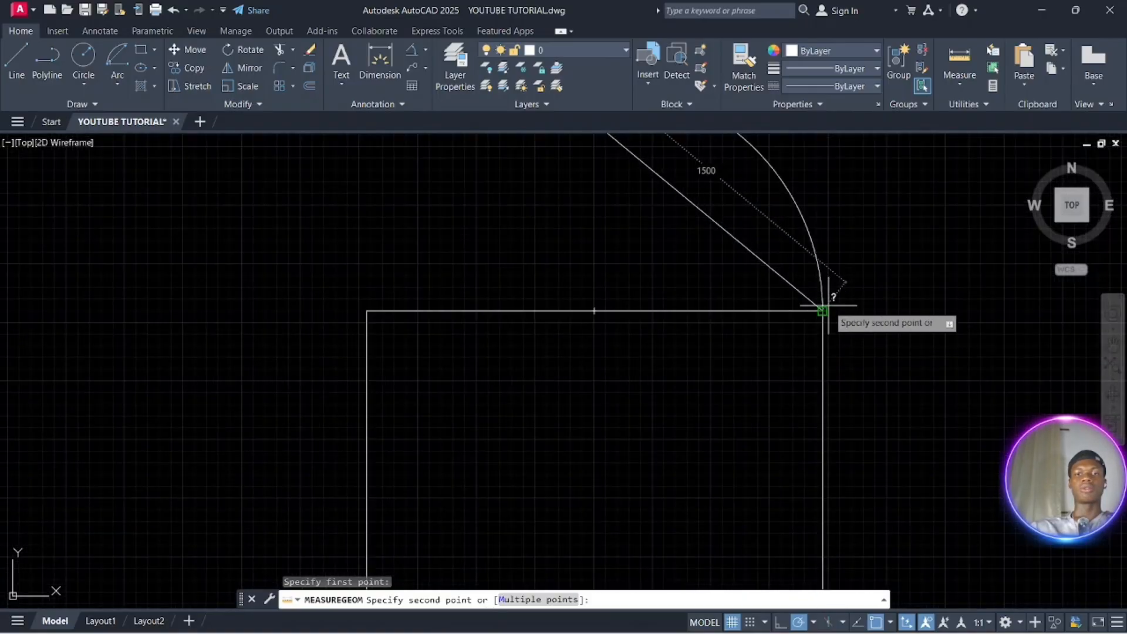
pyautogui.press('Escape')
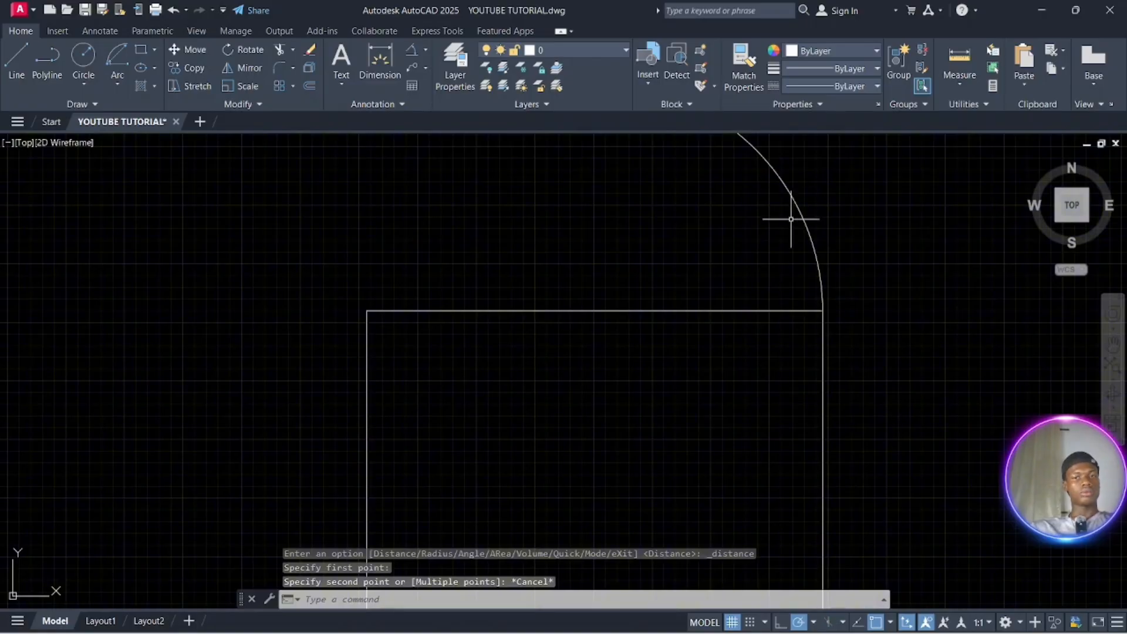
pyautogui.scroll(-4, 791, 219)
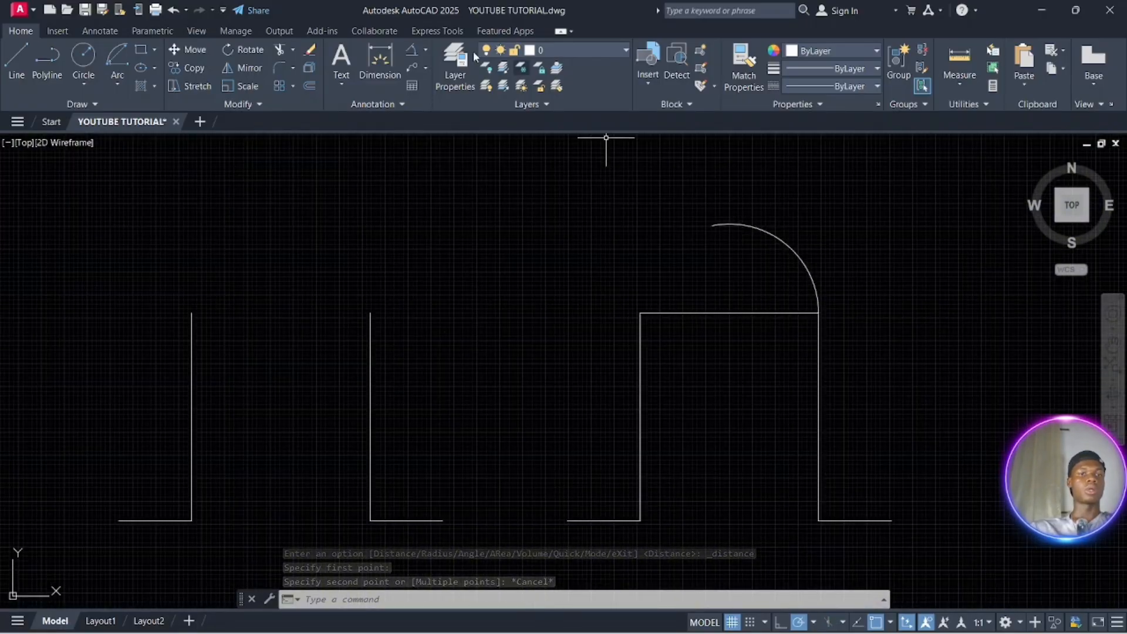
# Erase the 1500-chord arc above the closed shape
pyautogui.click(763, 264)
pyautogui.click(732, 201)
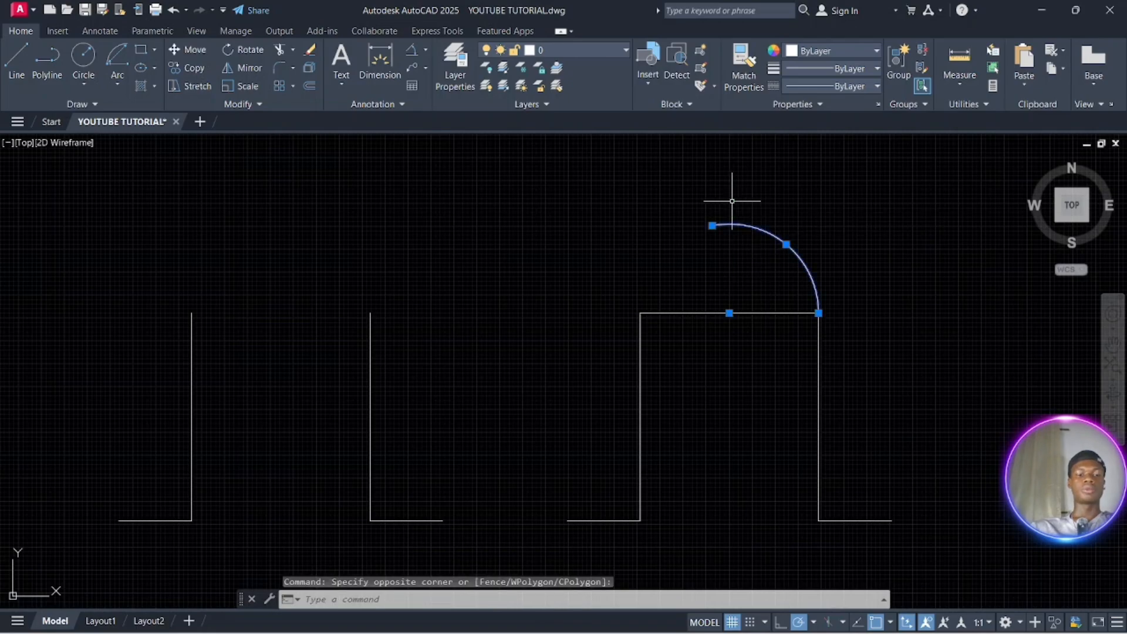
pyautogui.press('Return')
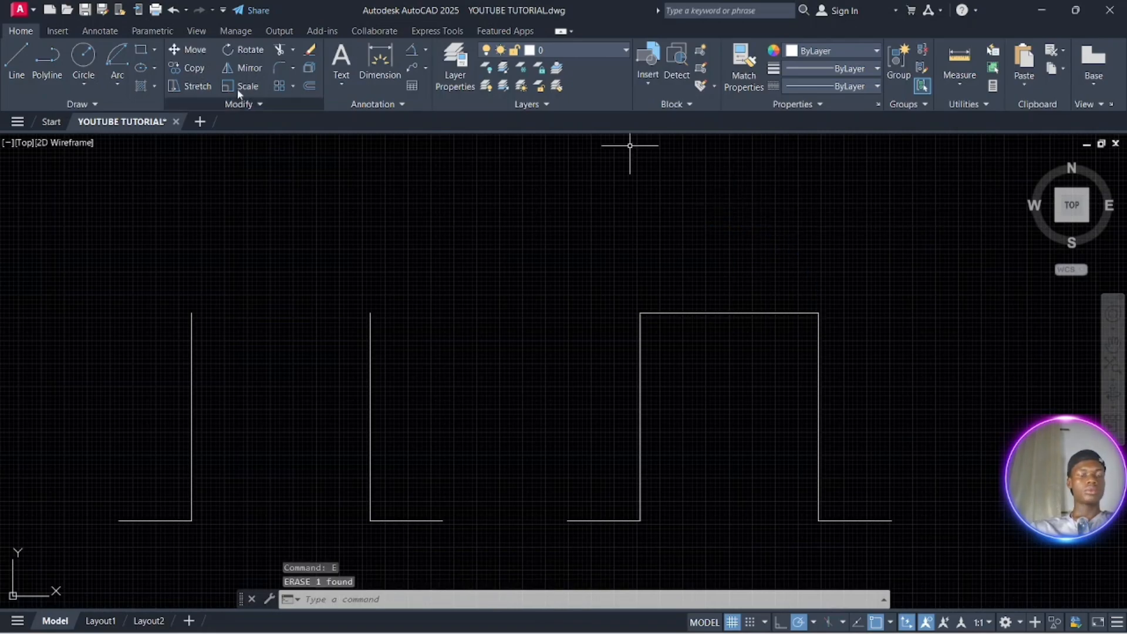
# Draw a quarter-circle Center, Start, Length arc centred on the closed shape's top midpoint, from its right corner to directly above the midpoint
pyautogui.click(120, 82)
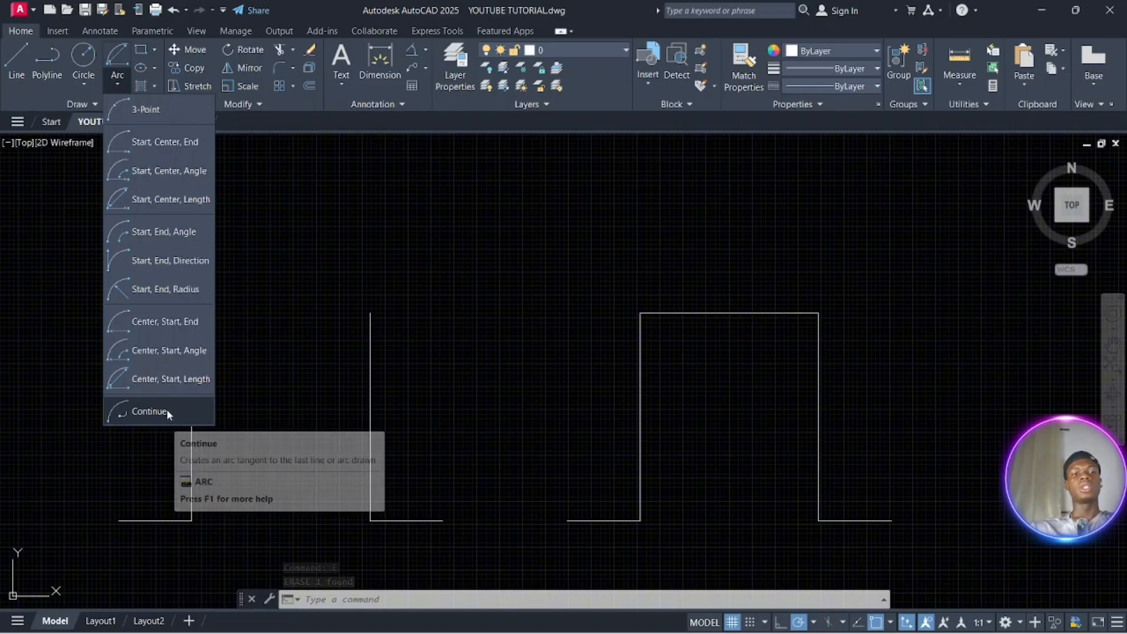
pyautogui.click(183, 381)
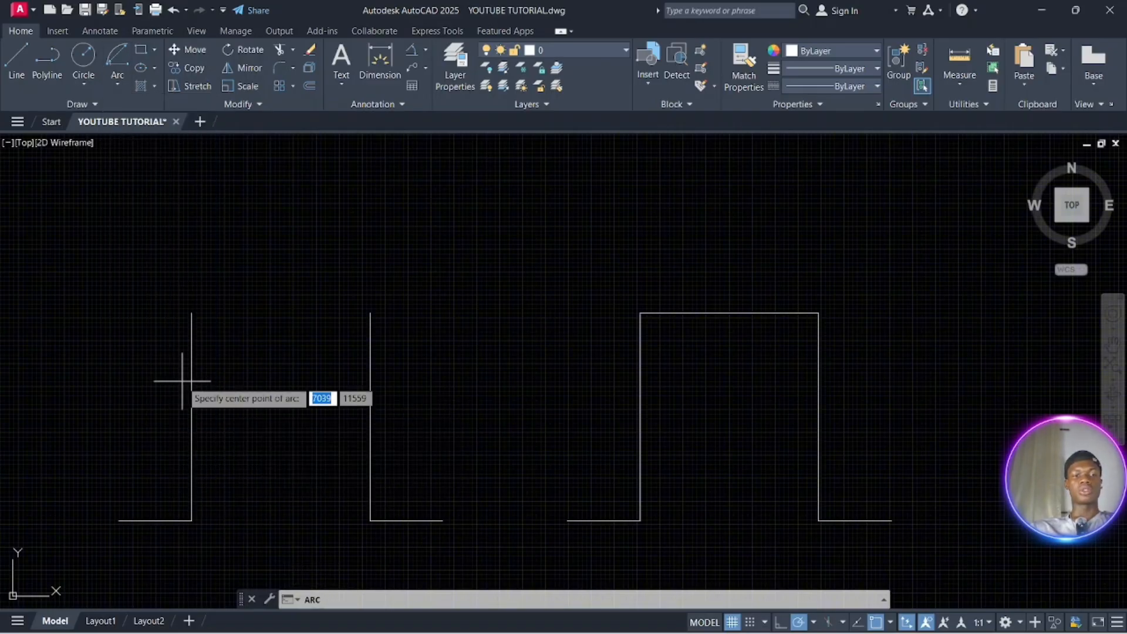
pyautogui.click(729, 313)
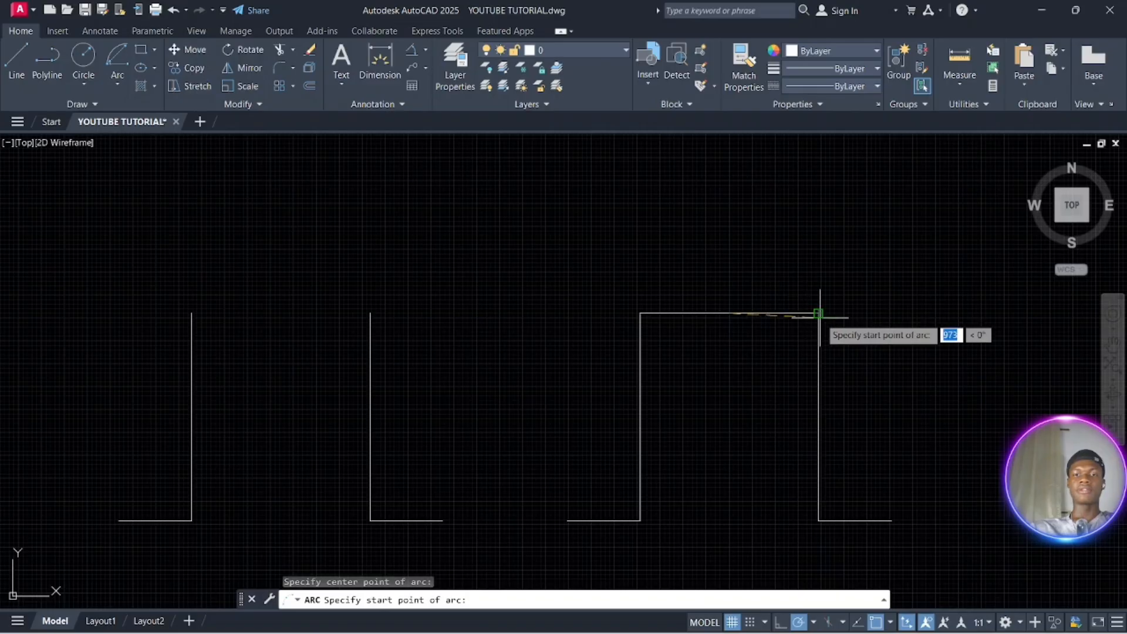
pyautogui.click(818, 313)
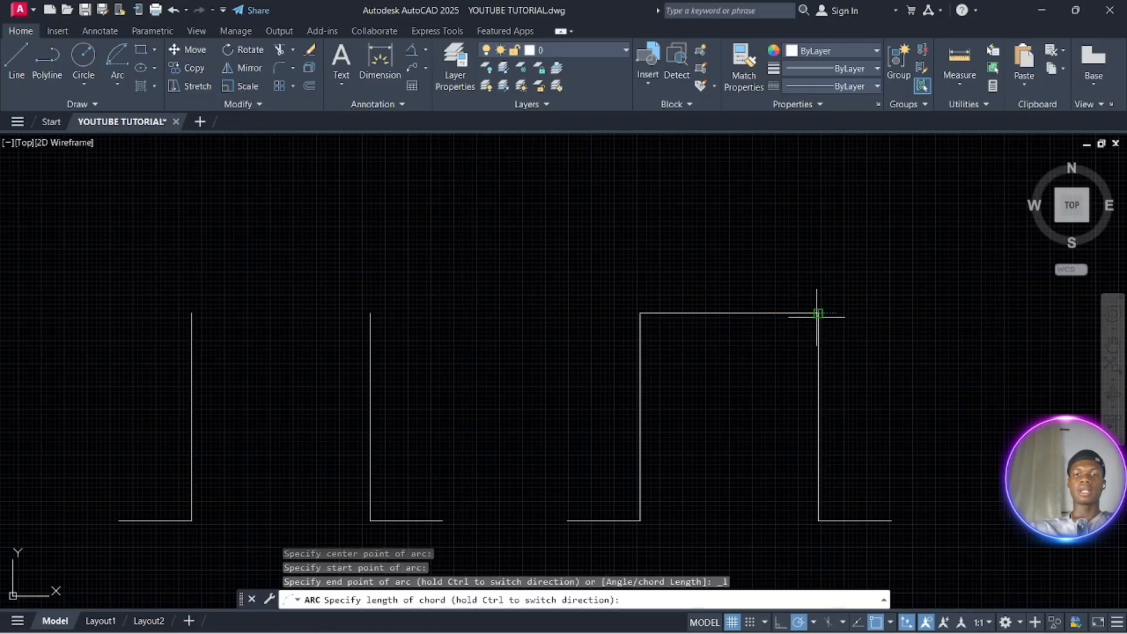
pyautogui.click(733, 234)
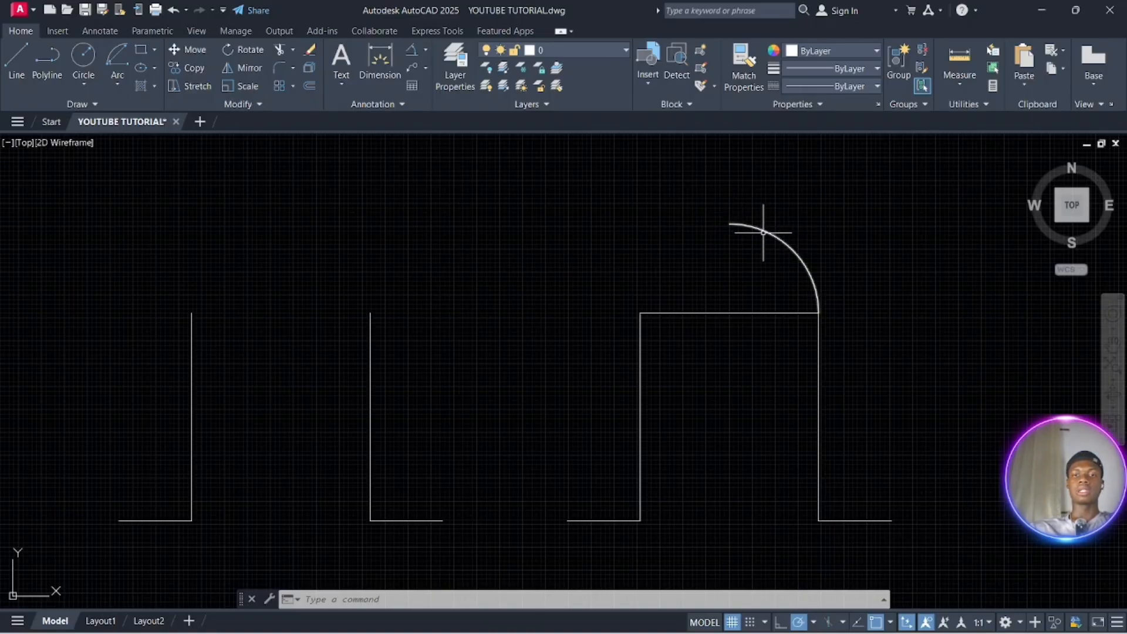
# Add a tangent Continue arc from the quarter circle's upper end to the closed shape's top-left corner
pyautogui.click(120, 86)
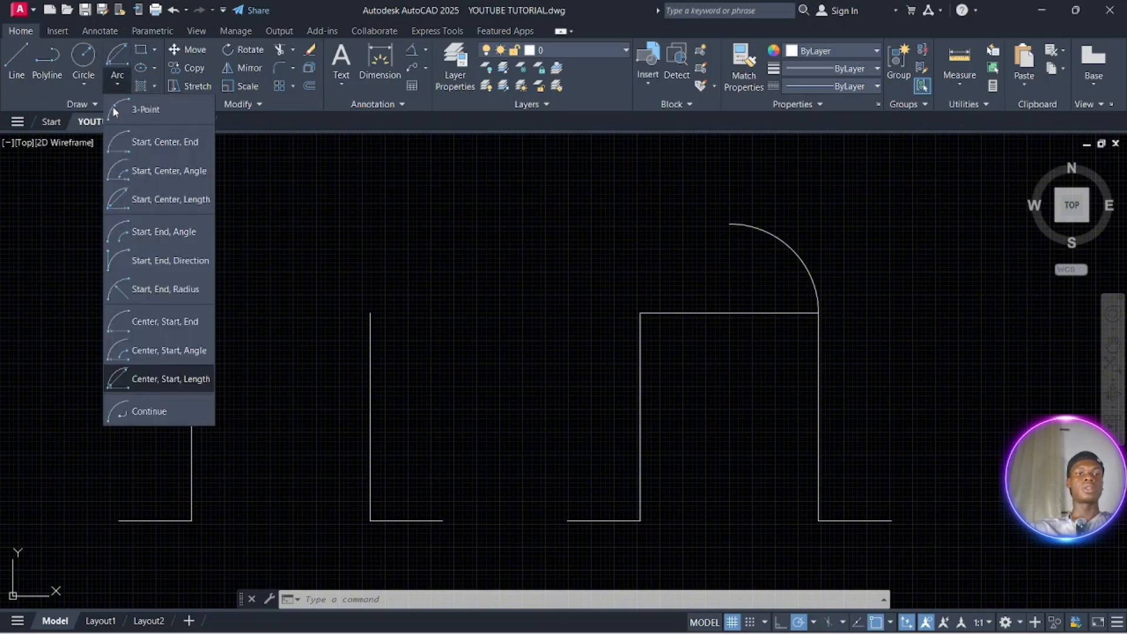
pyautogui.click(149, 411)
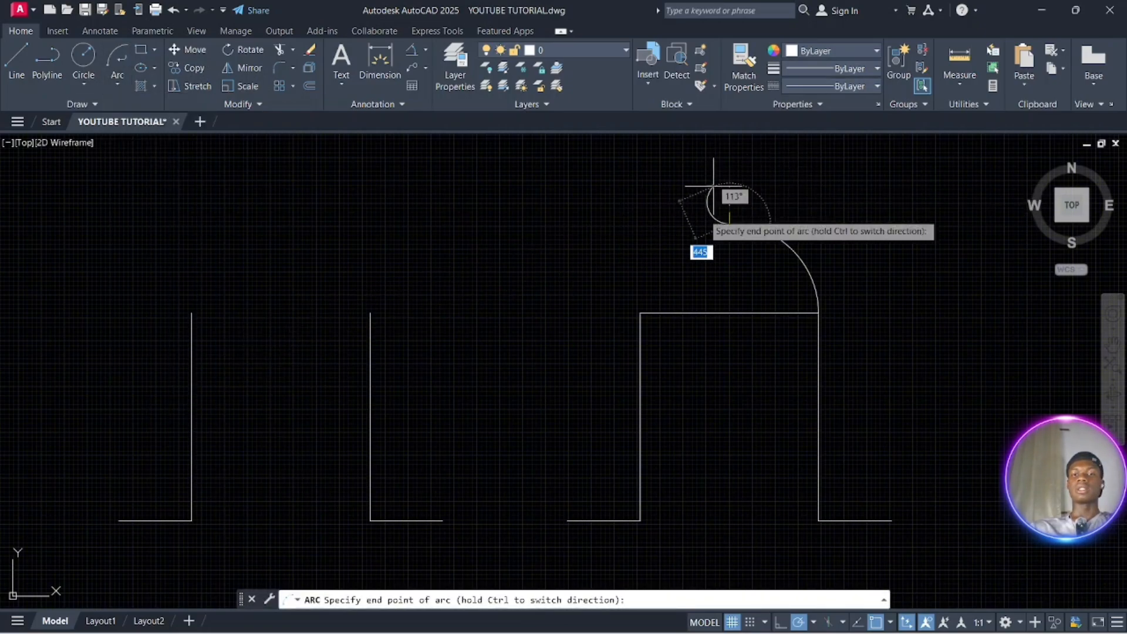
pyautogui.click(640, 313)
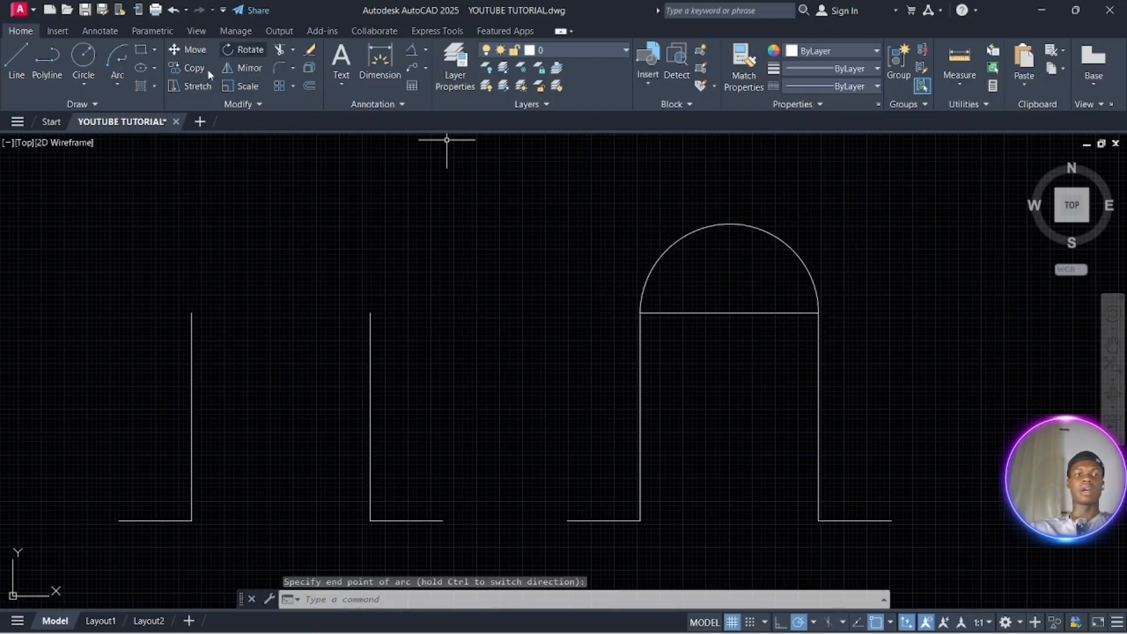
# Add another Continue arc from the closed shape's top-left corner, curving down and ending left of it level with the top edge
pyautogui.click(110, 84)
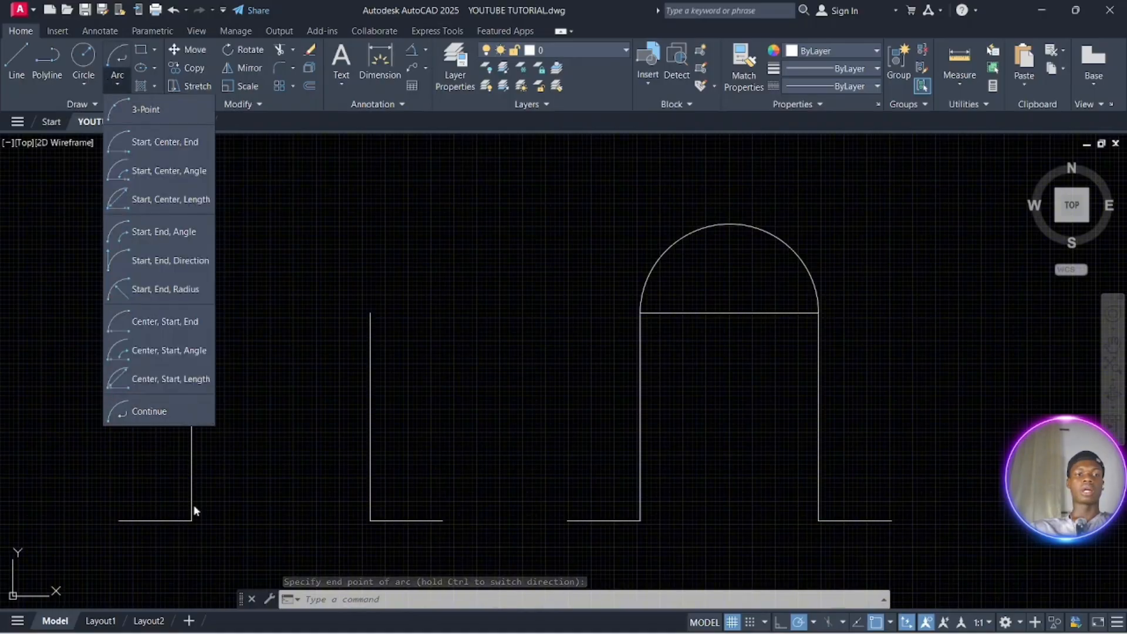
pyautogui.click(189, 410)
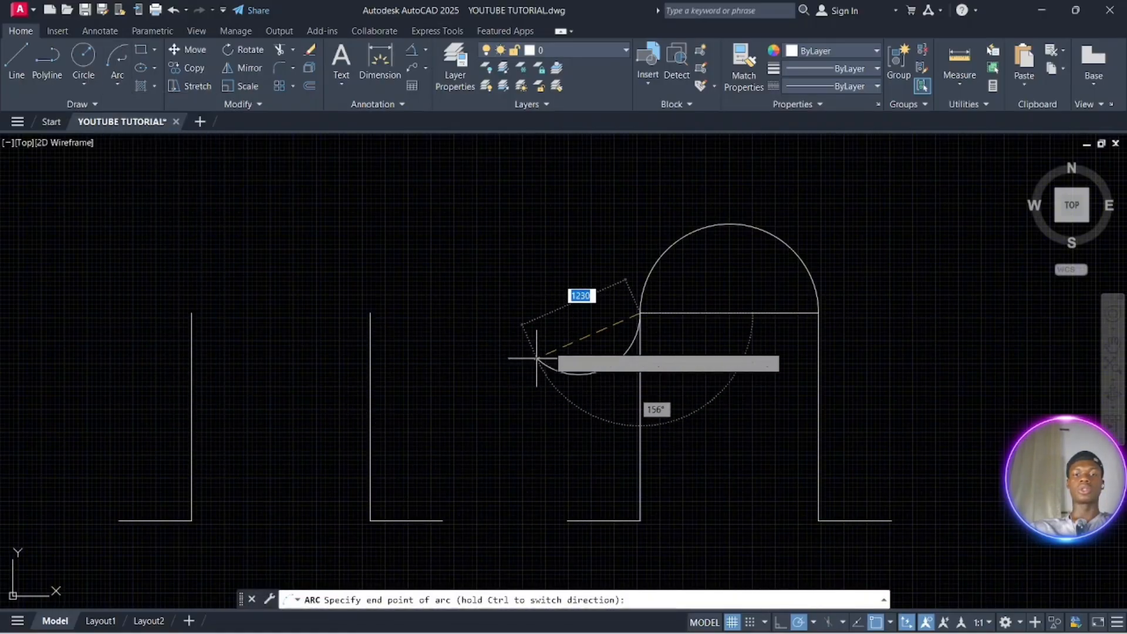
pyautogui.click(484, 311)
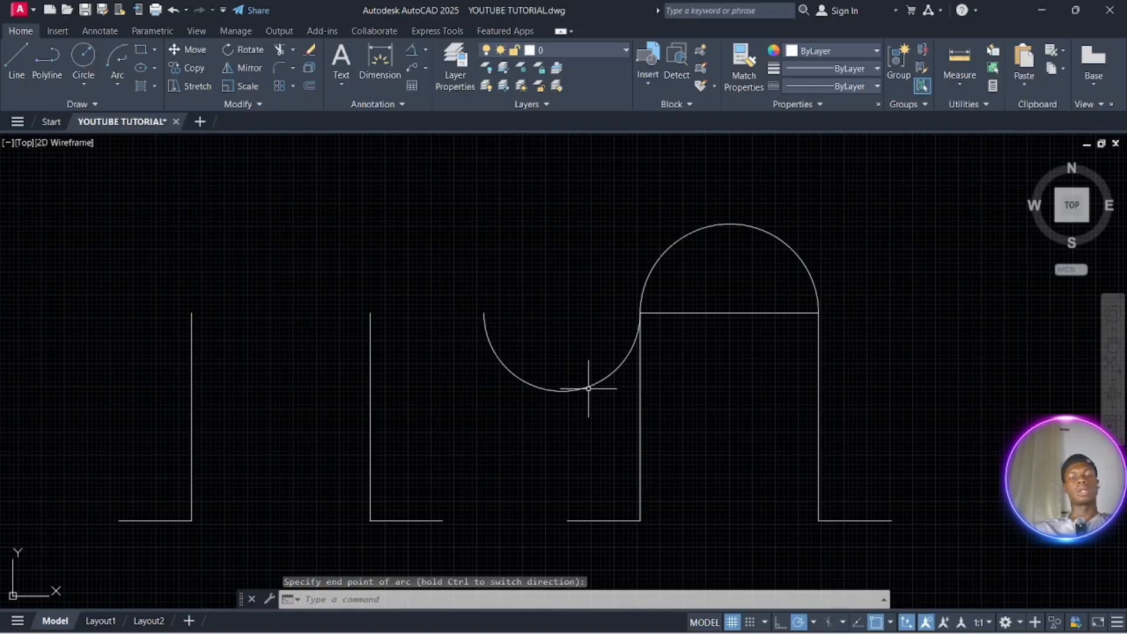
# Erase the downward-curving arc beside the closed shape and the two arcs forming the semicircle above it
pyautogui.click(607, 419)
pyautogui.click(549, 316)
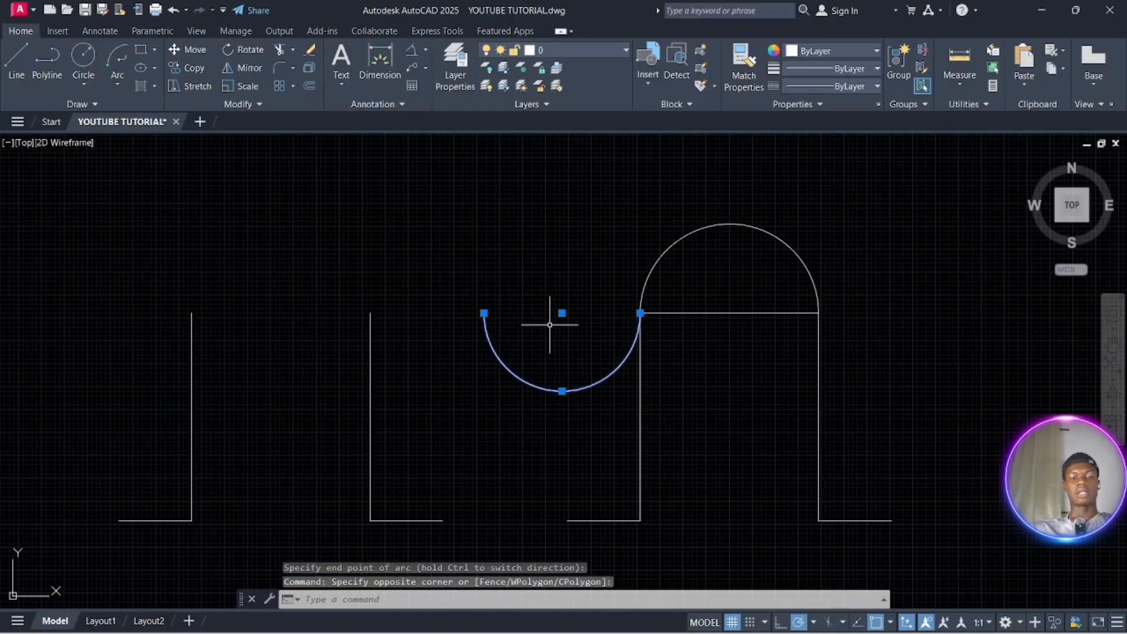
pyautogui.write('e')
pyautogui.press('Return')
pyautogui.click(744, 271)
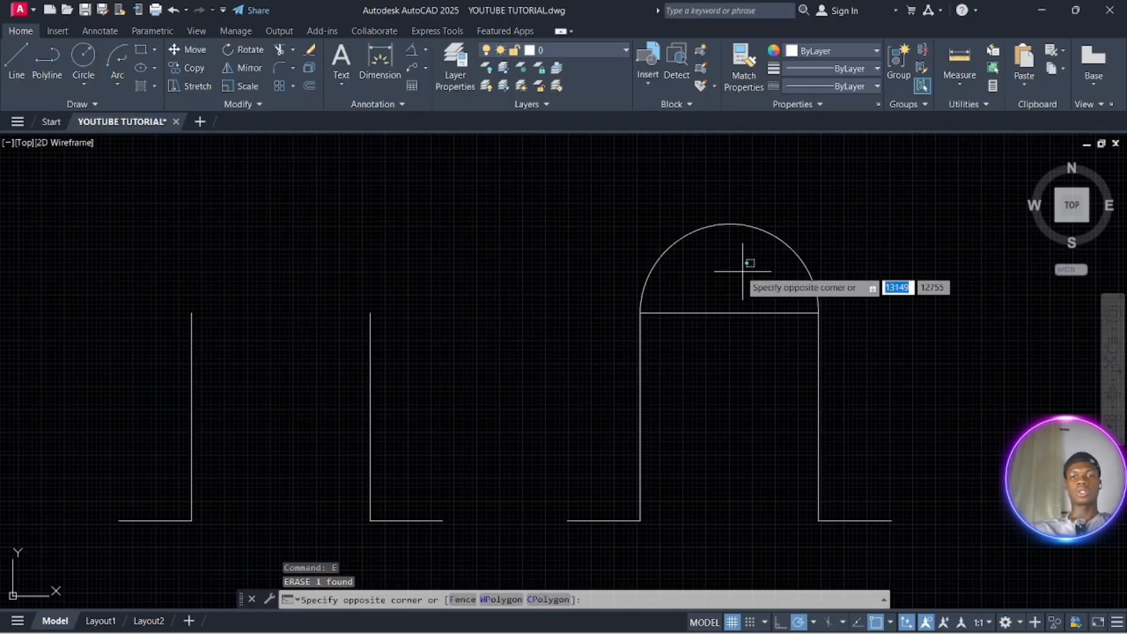
pyautogui.click(697, 201)
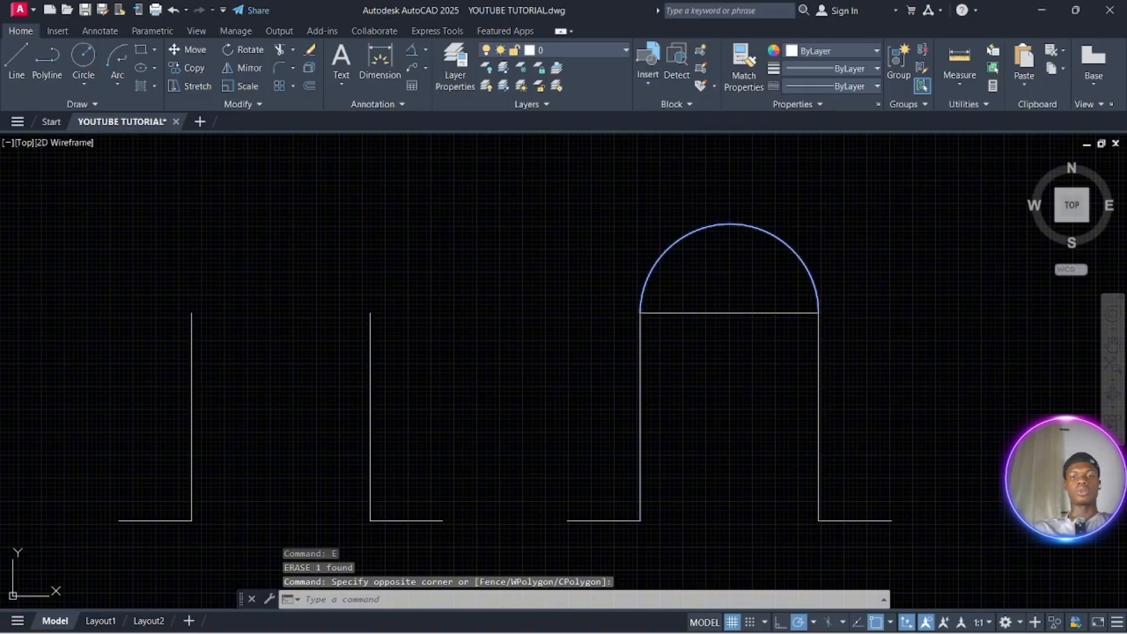
pyautogui.write('e')
pyautogui.press('Return')
# Erase all the lines of both the open and the closed shapes
pyautogui.scroll(-2, 836, 354)
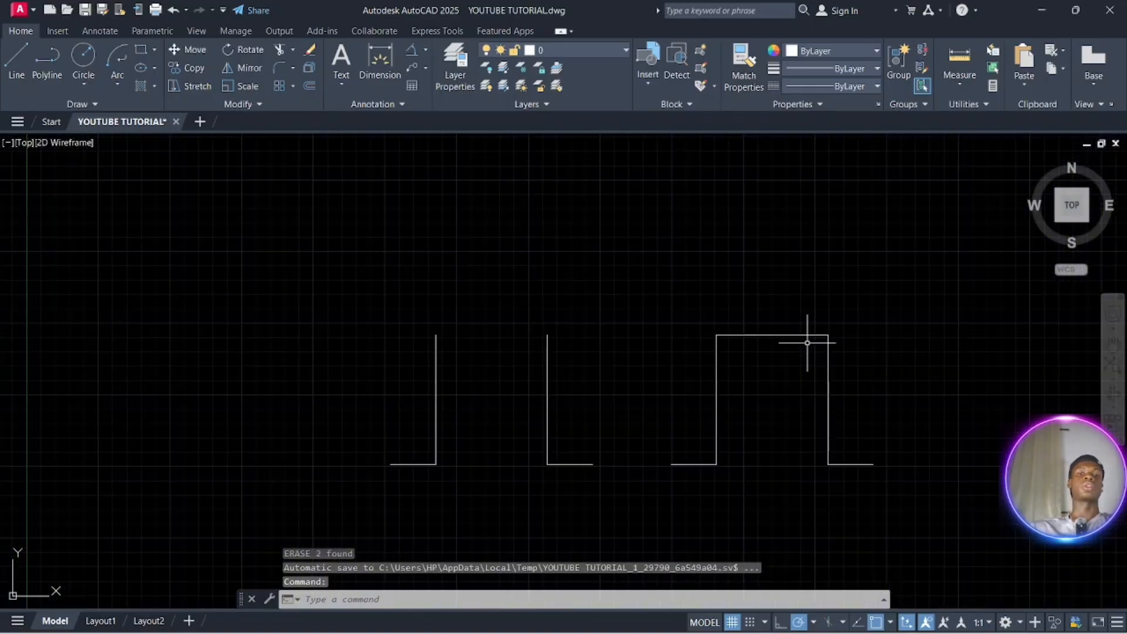
pyautogui.click(901, 508)
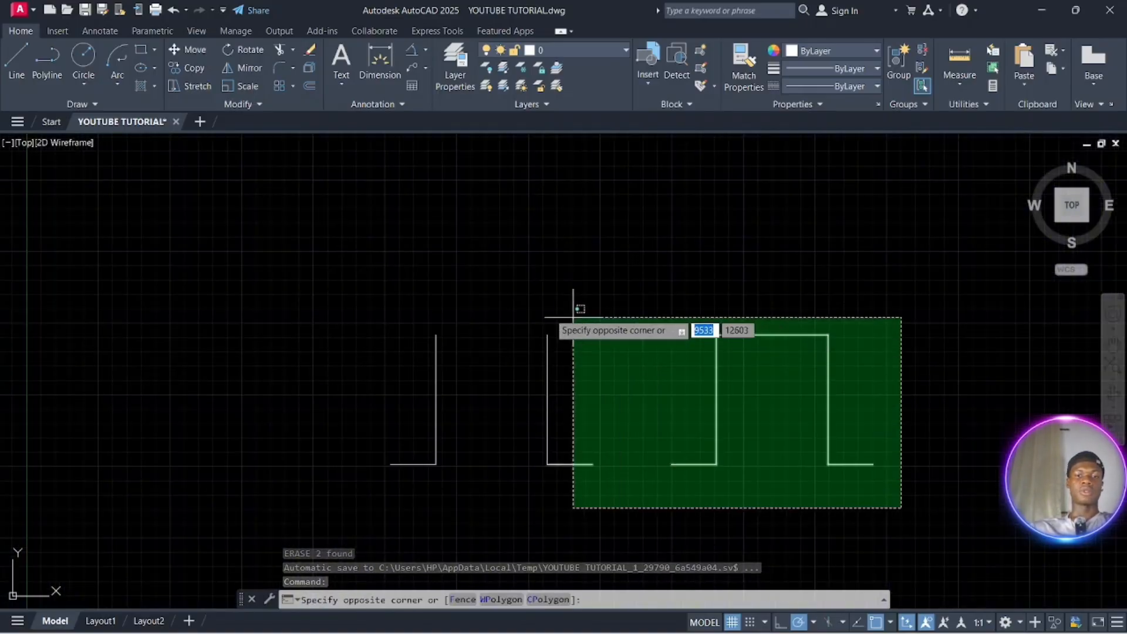
pyautogui.click(320, 292)
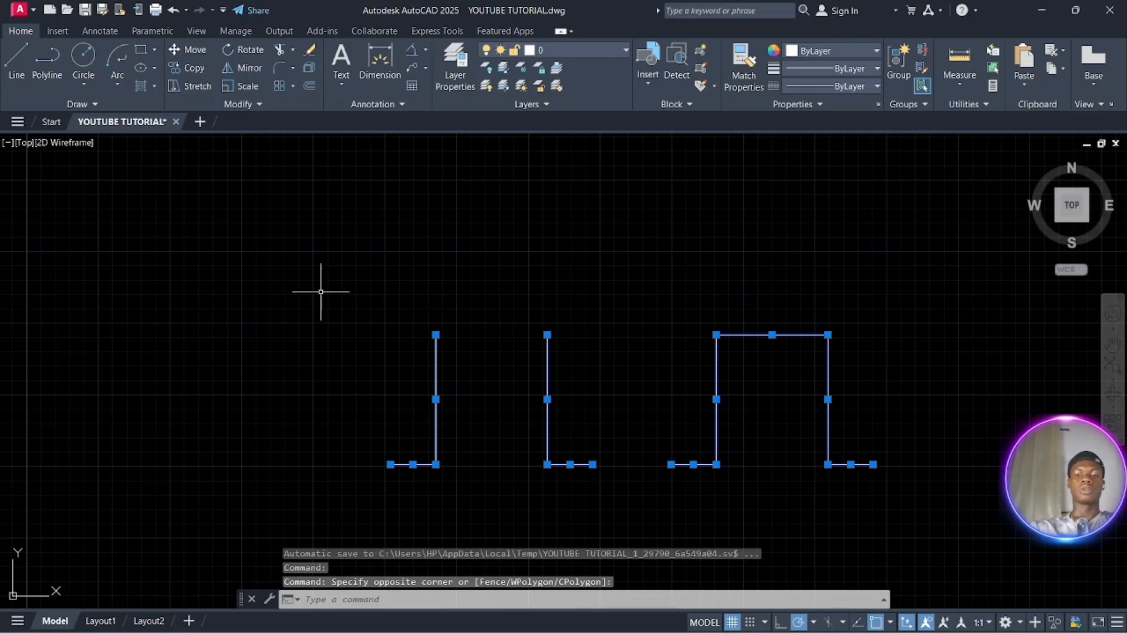
pyautogui.write('e')
pyautogui.press('Return')
pyautogui.scroll(3, 381, 309)
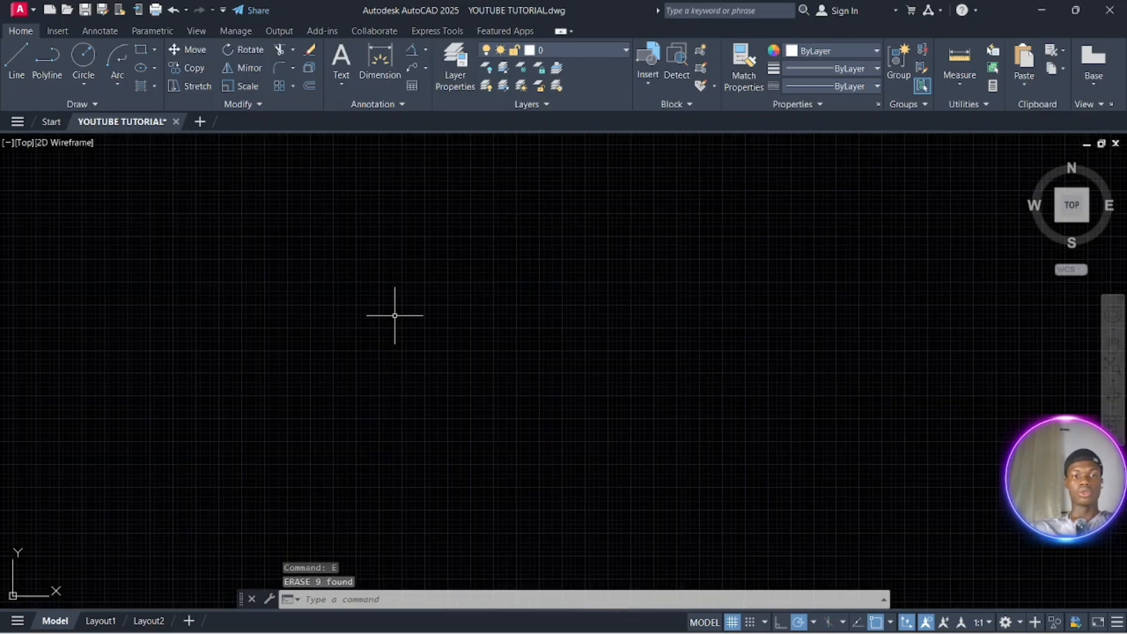
pyautogui.scroll(1, 395, 316)
pyautogui.scroll(3, 410, 344)
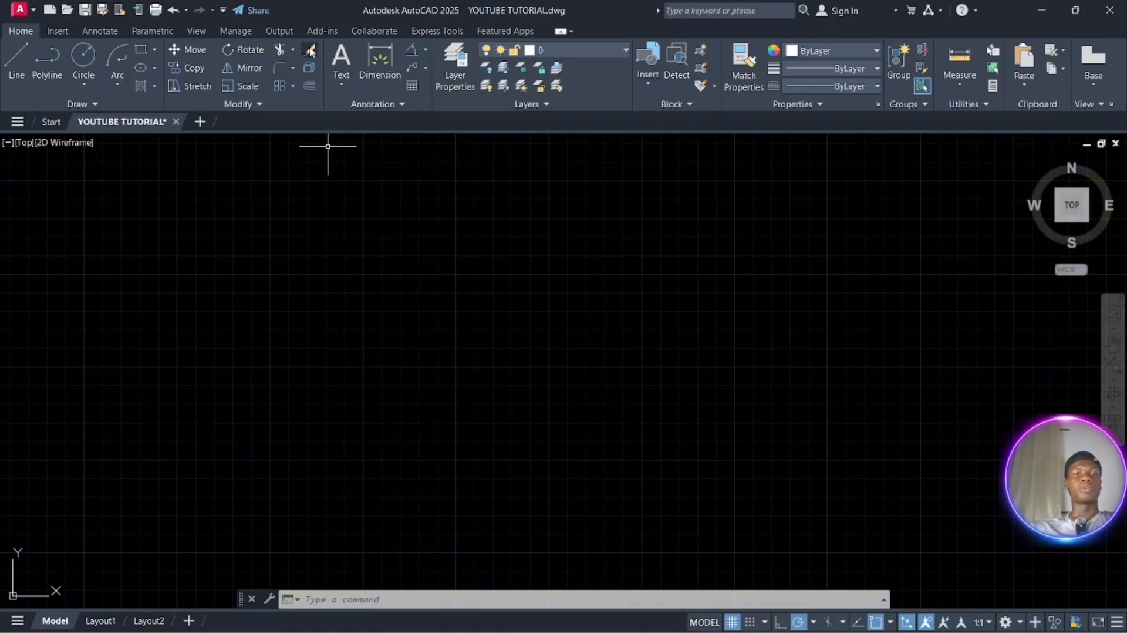
pyautogui.click(151, 71)
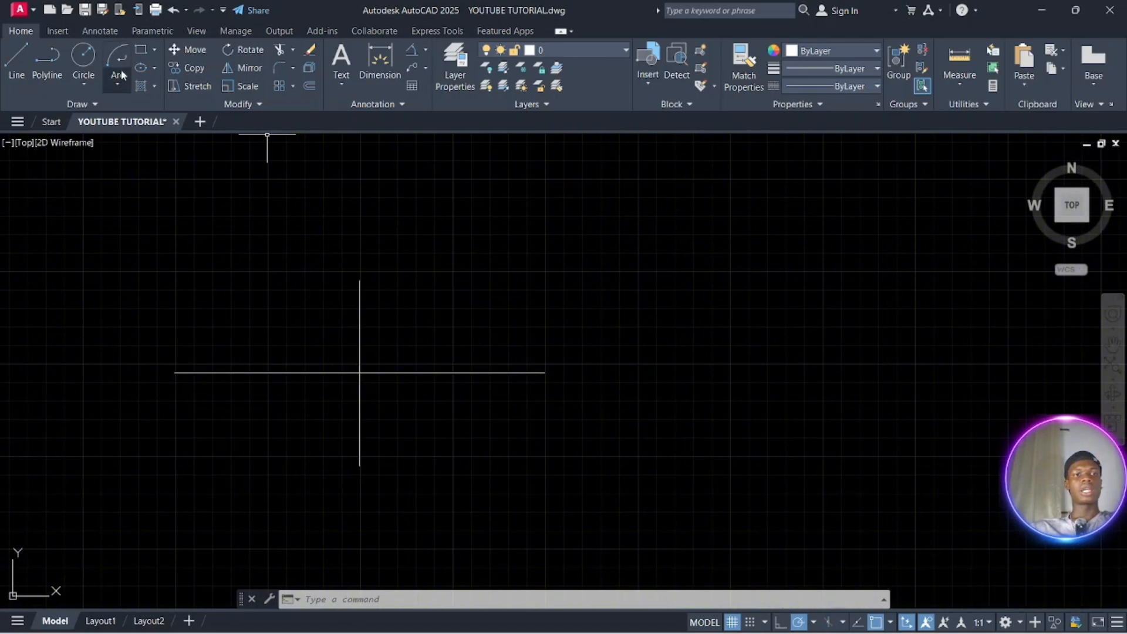
# Draw a Center ellipse from the crossing of the two lines, reaching the horizontal line's right end and the vertical line's top end
pyautogui.click(155, 68)
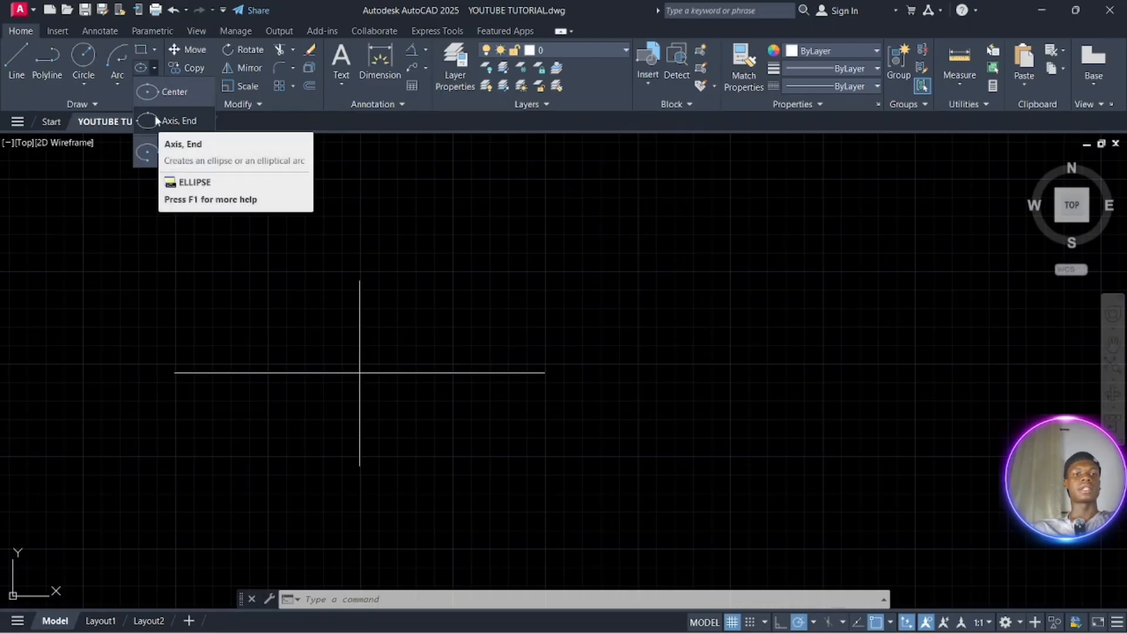
pyautogui.click(177, 91)
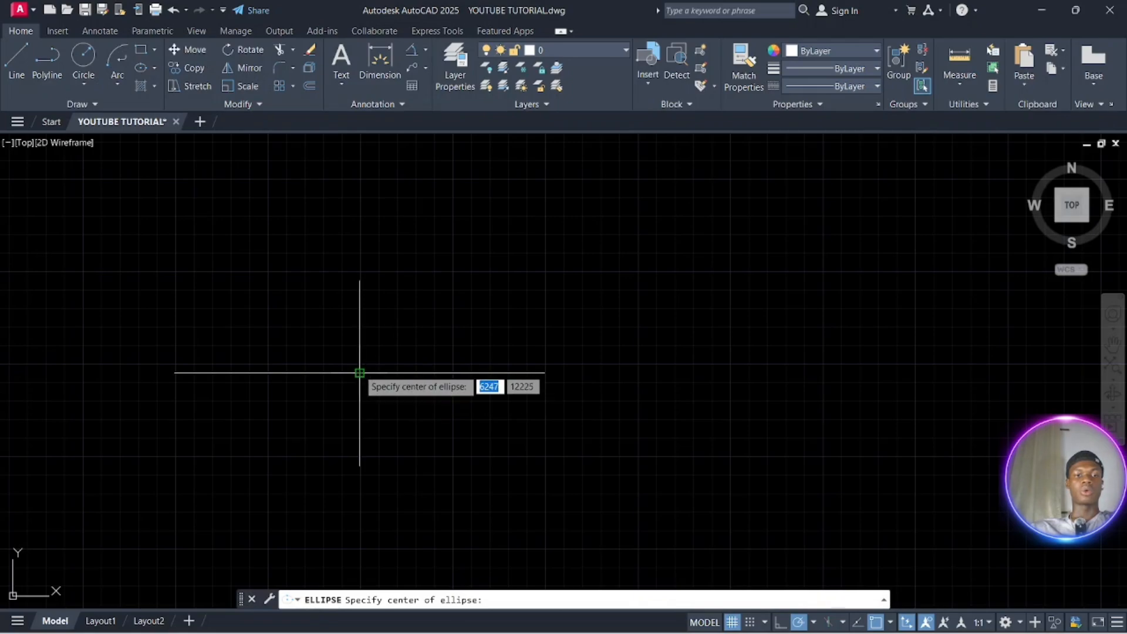
pyautogui.click(360, 372)
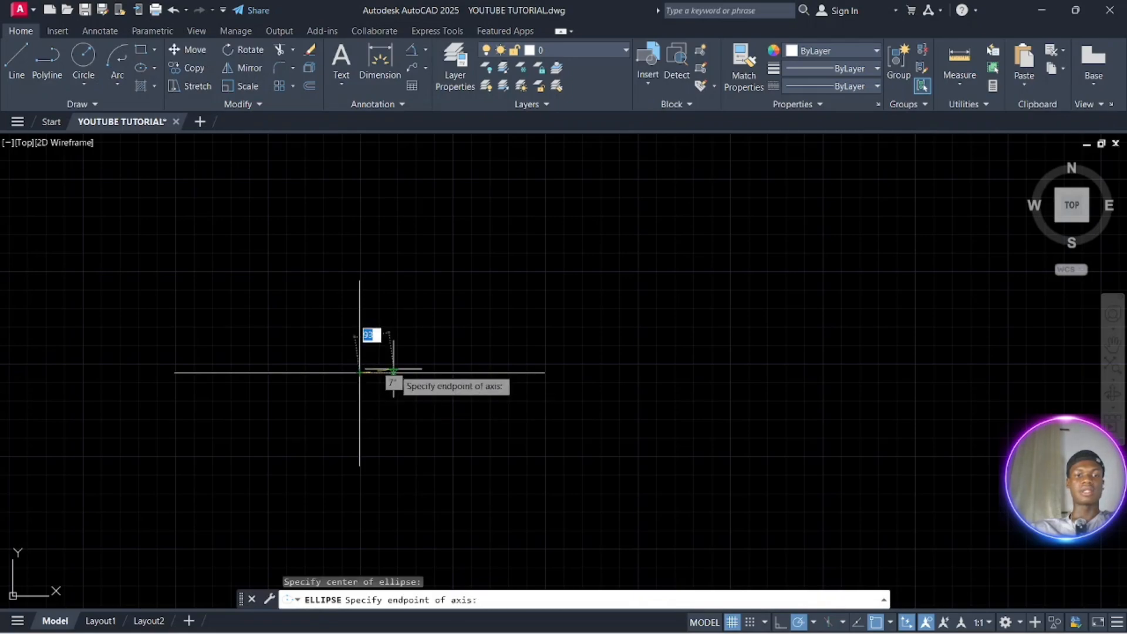
pyautogui.click(545, 373)
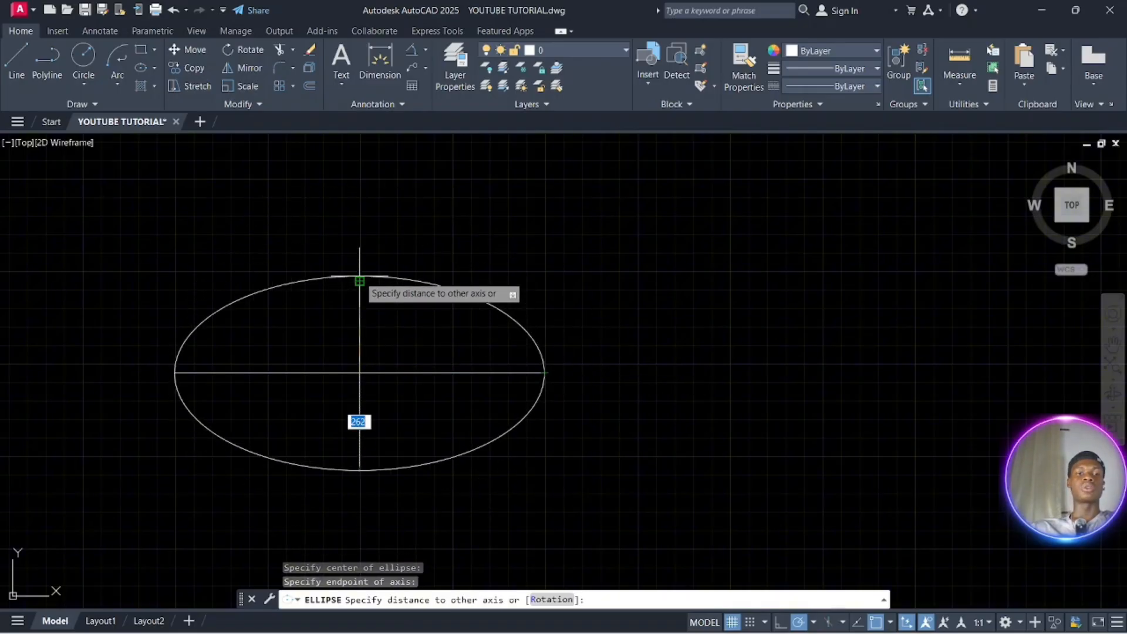
pyautogui.click(360, 282)
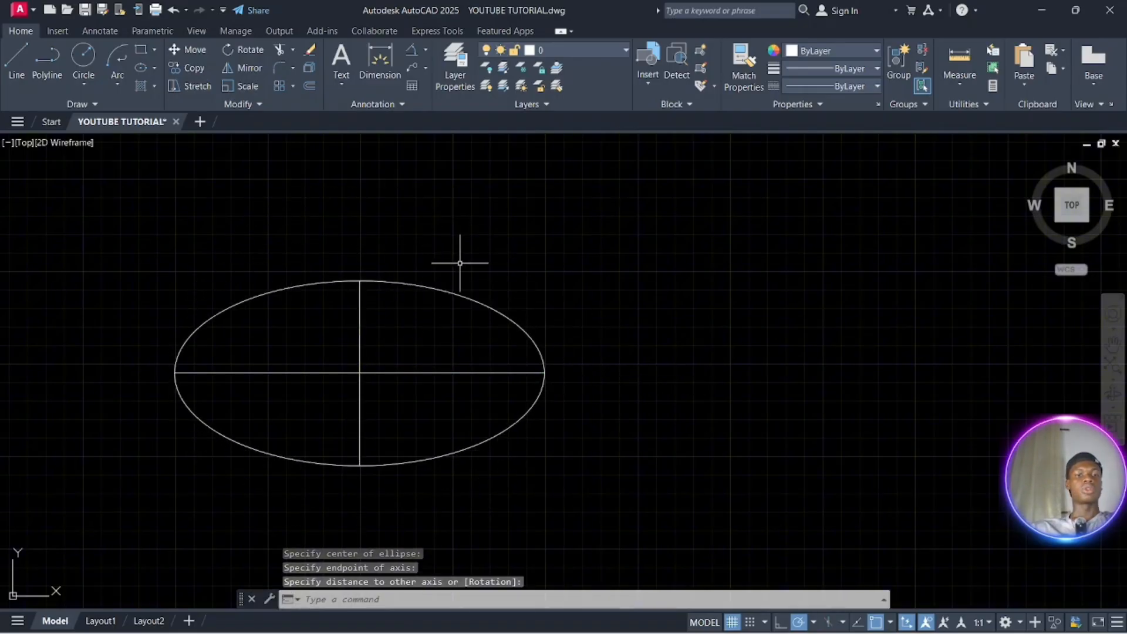
# Draw a second, smaller Center ellipse with a horizontal major axis in the empty space right of the first ellipse
pyautogui.scroll(2, 523, 317)
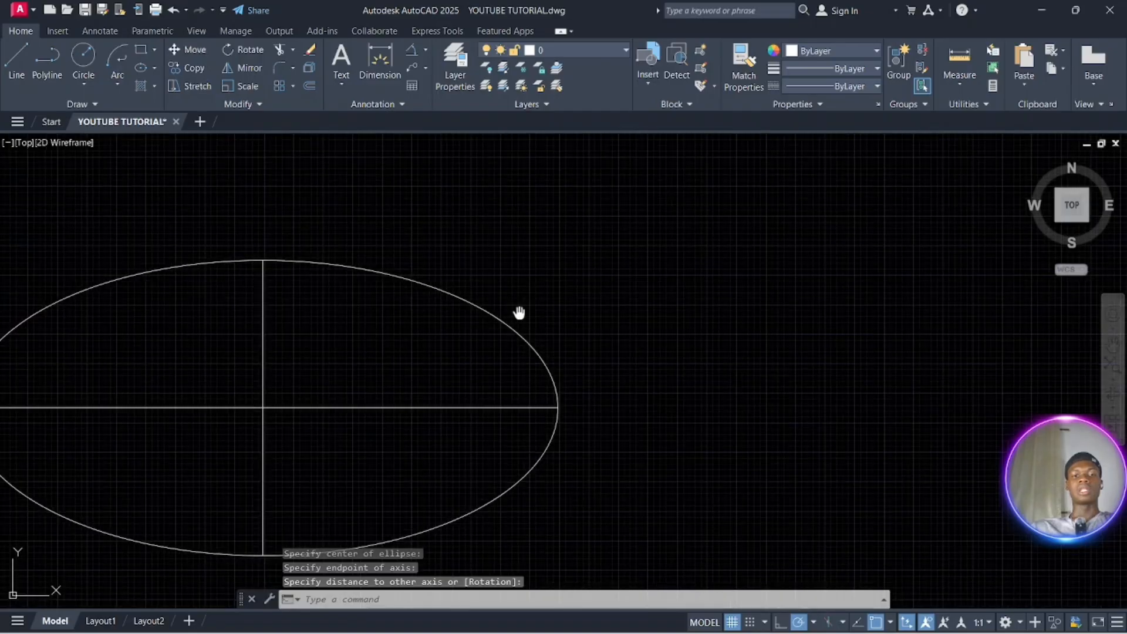
pyautogui.scroll(-4, 506, 306)
pyautogui.scroll(2, 483, 297)
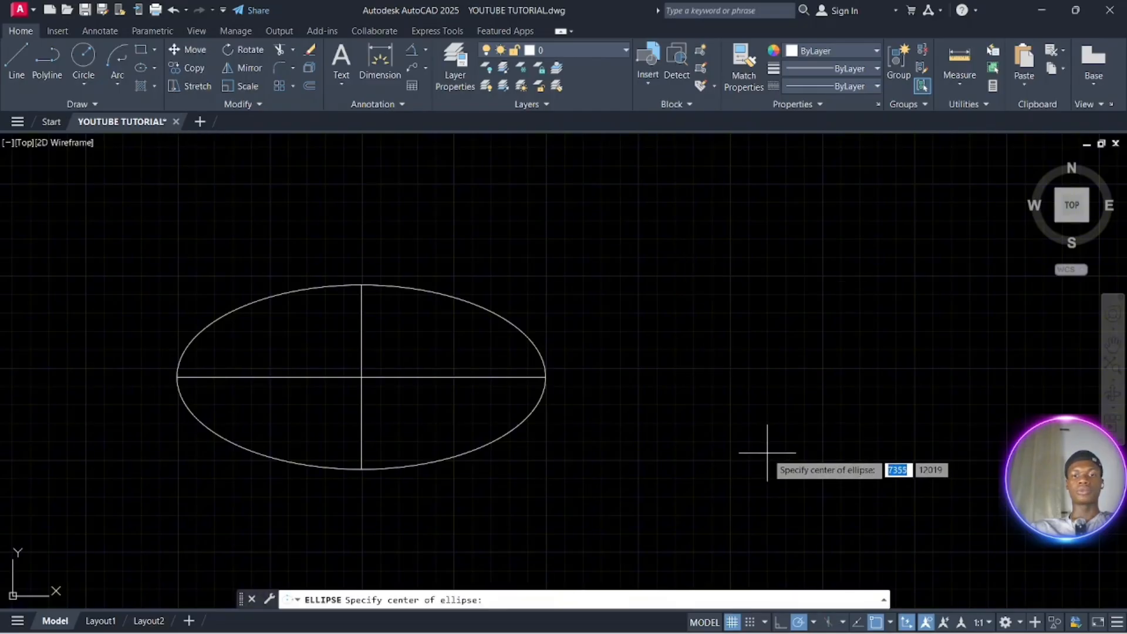
pyautogui.click(757, 364)
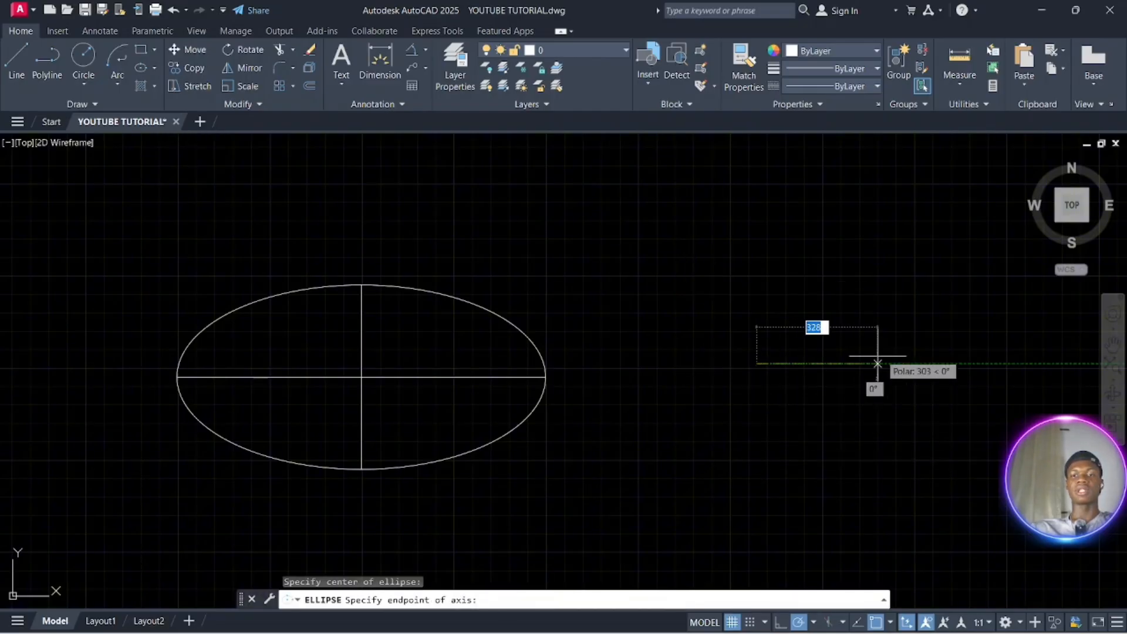
pyautogui.click(896, 364)
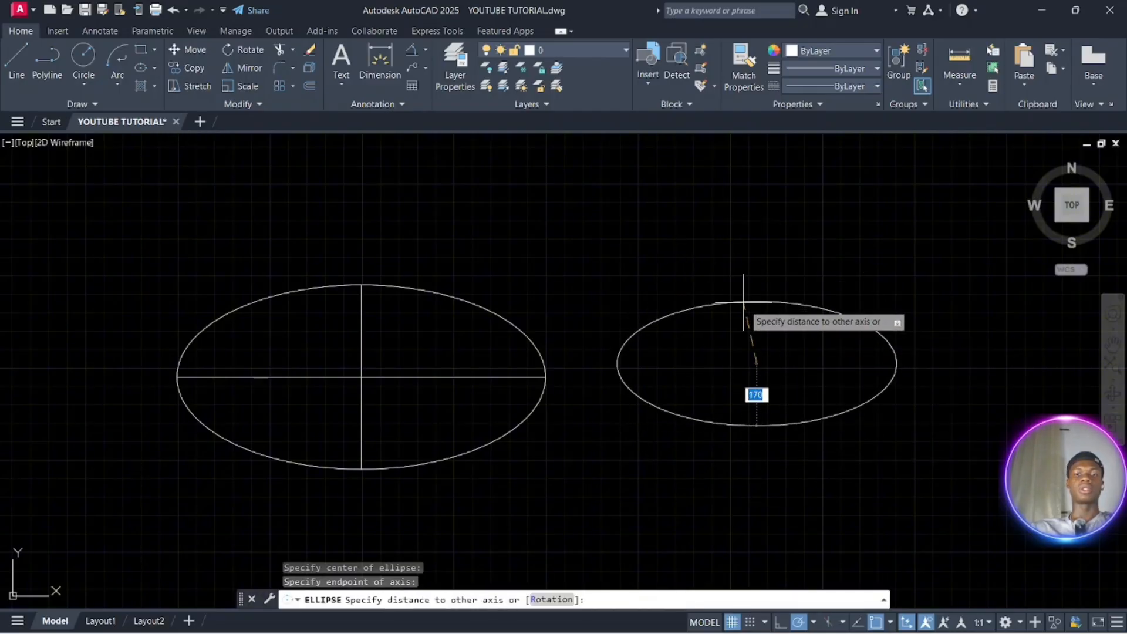
pyautogui.click(756, 305)
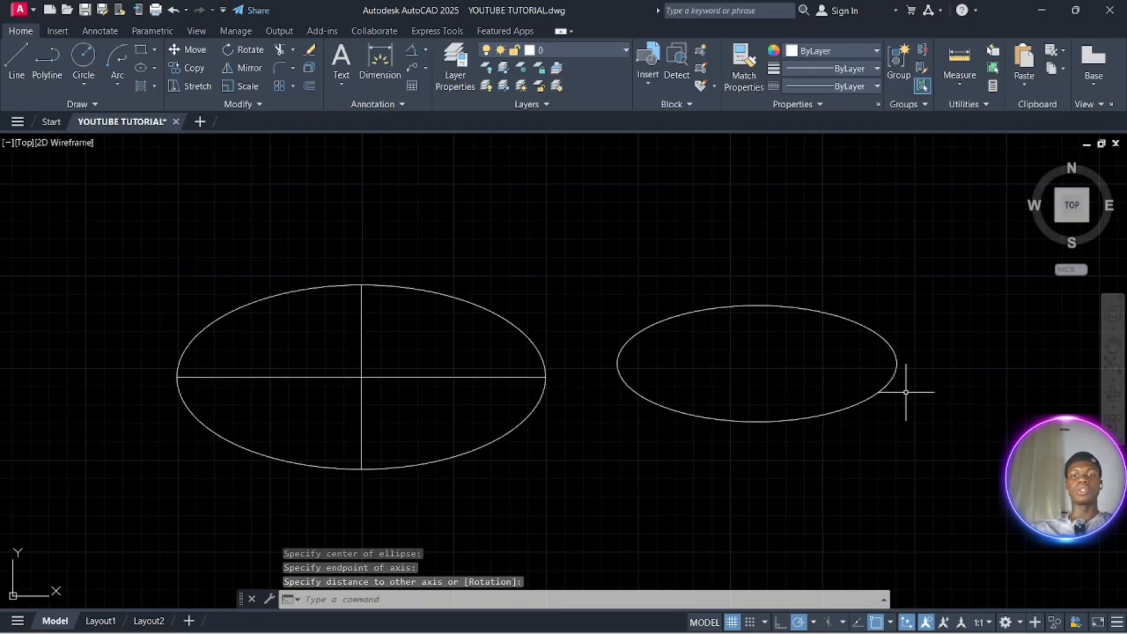
# Erase both ellipses, keeping the two crossing lines
pyautogui.click(868, 458)
pyautogui.click(672, 279)
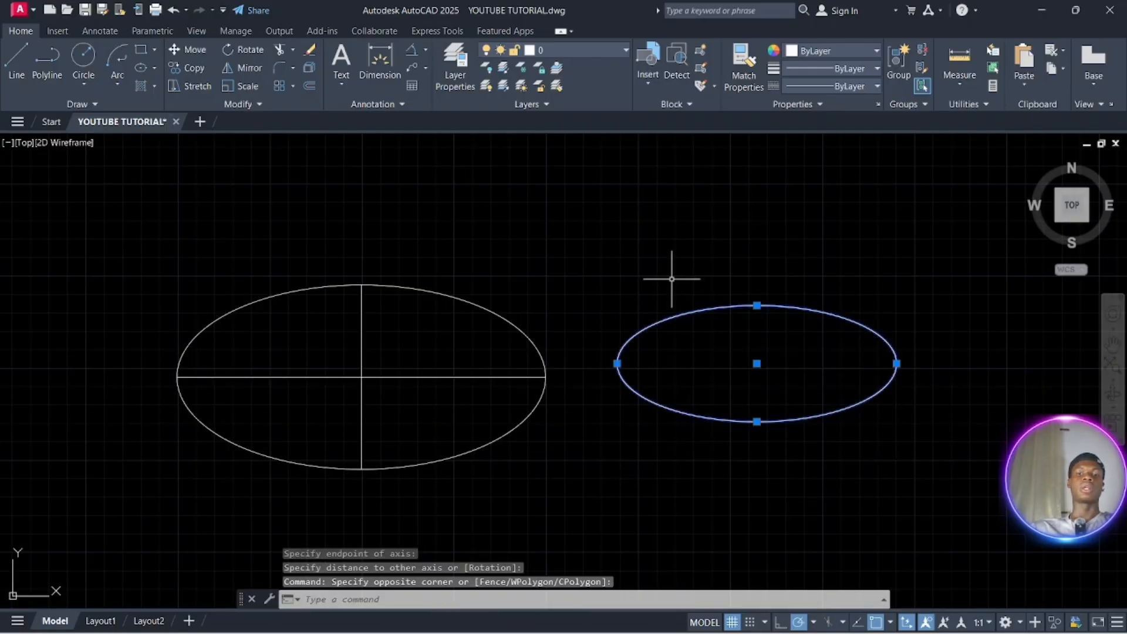
pyautogui.write('e')
pyautogui.press('Return')
pyautogui.click(470, 267)
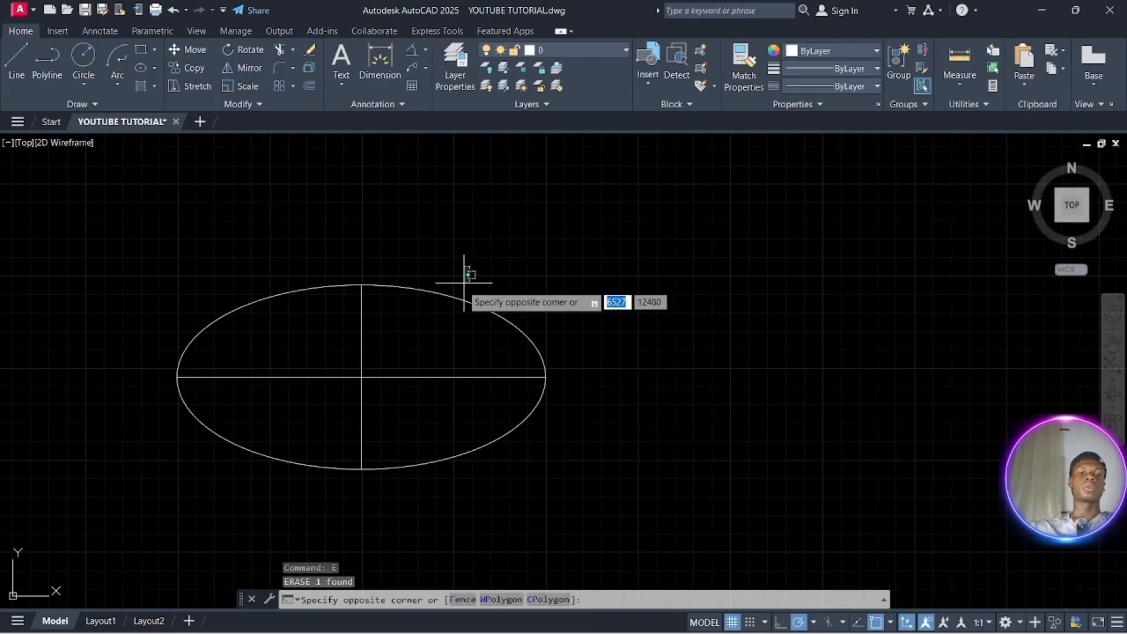
pyautogui.click(386, 299)
pyautogui.write('e')
pyautogui.press('Return')
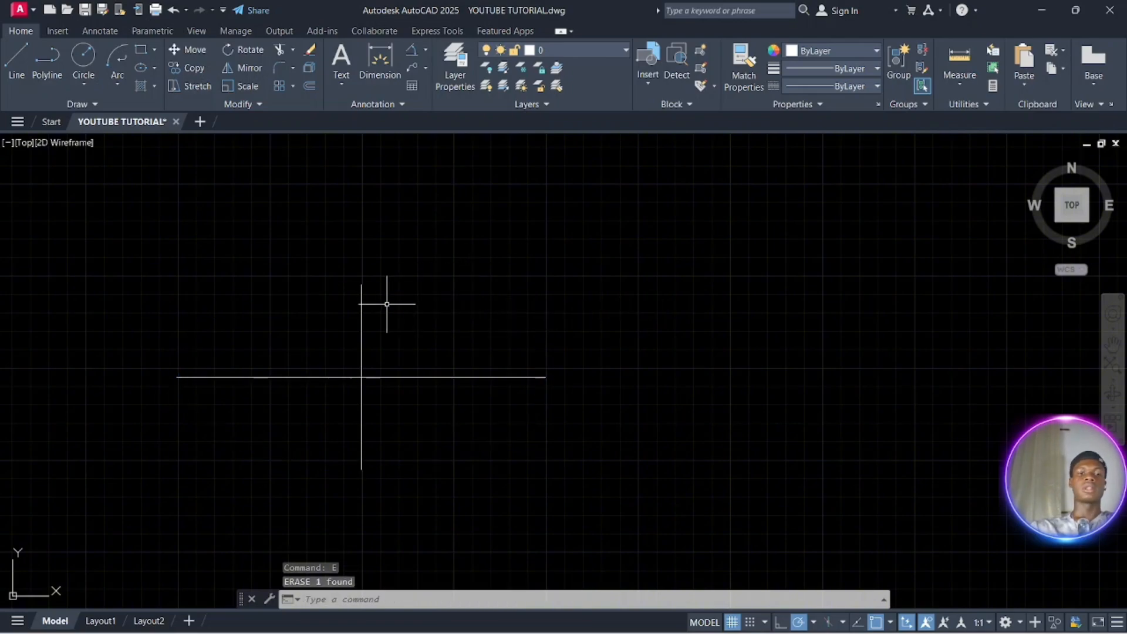
# Draw an Axis, End ellipse spanning the horizontal line from left end to right end, with its other axis reaching the vertical line's top
pyautogui.click(152, 68)
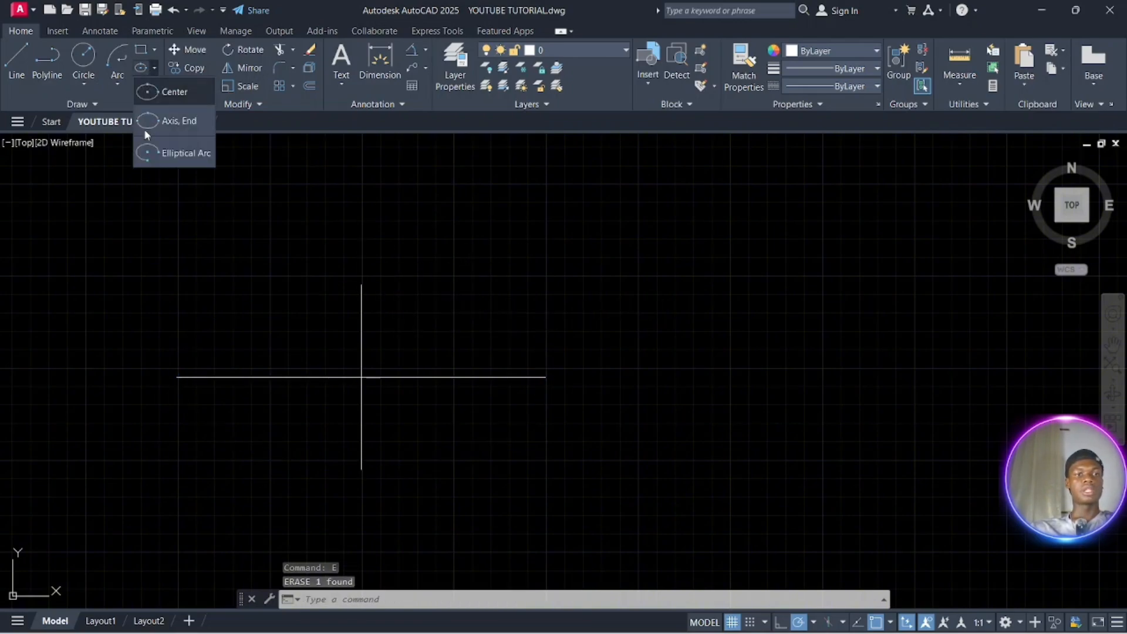
pyautogui.click(176, 121)
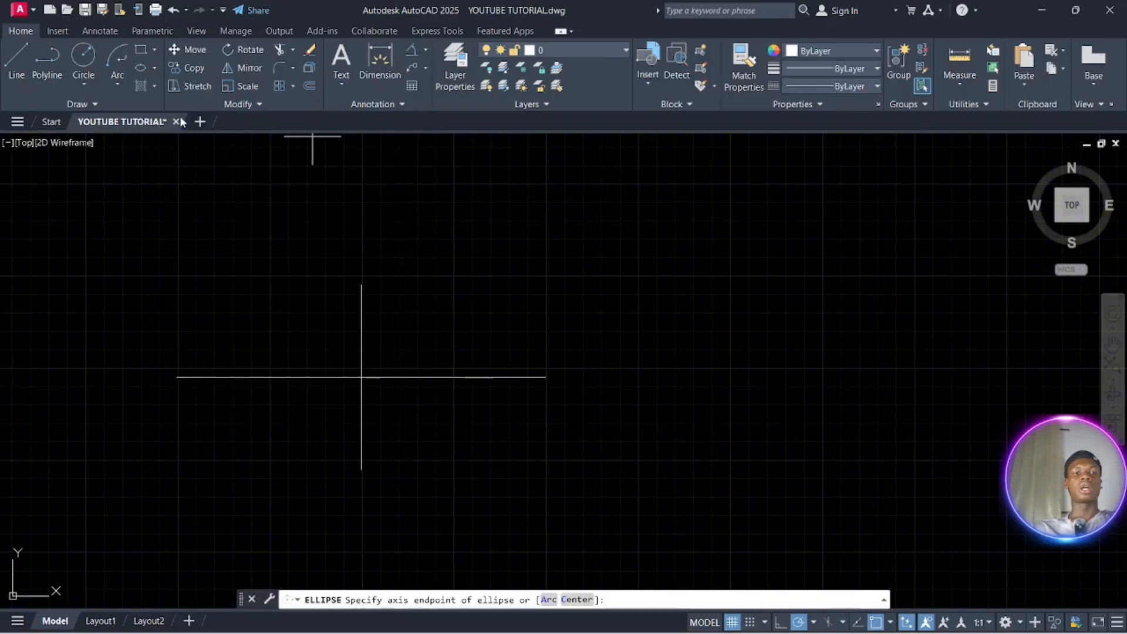
pyautogui.click(178, 375)
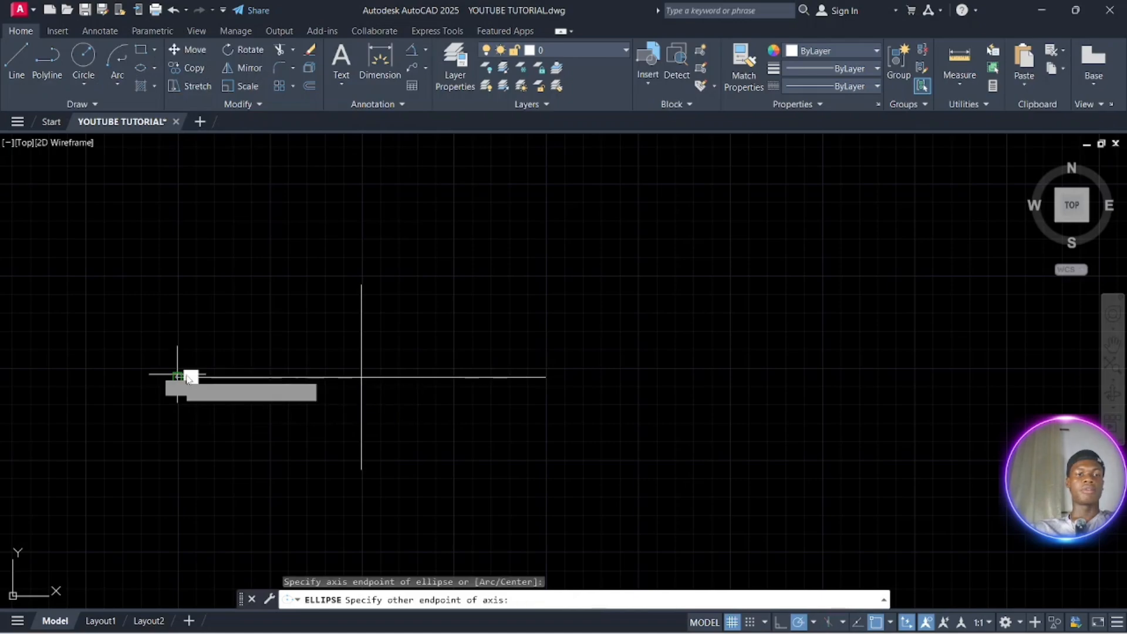
pyautogui.click(545, 376)
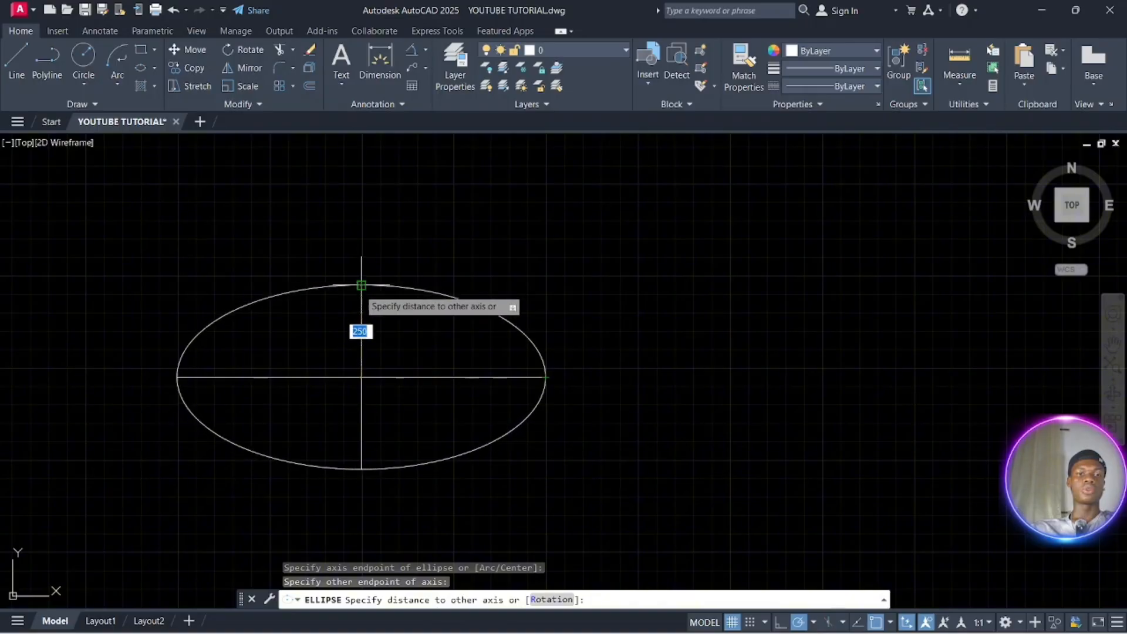
pyautogui.click(361, 285)
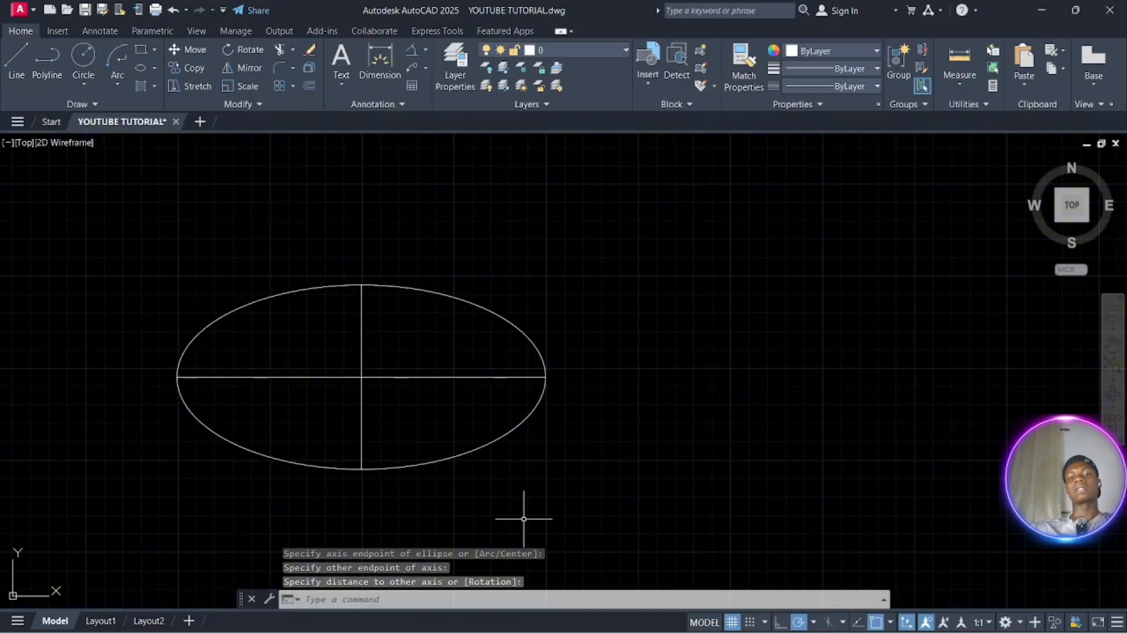
# Draw a flatter Axis, End ellipse with a horizontal major axis in the empty space right of the crossing lines
pyautogui.click(138, 68)
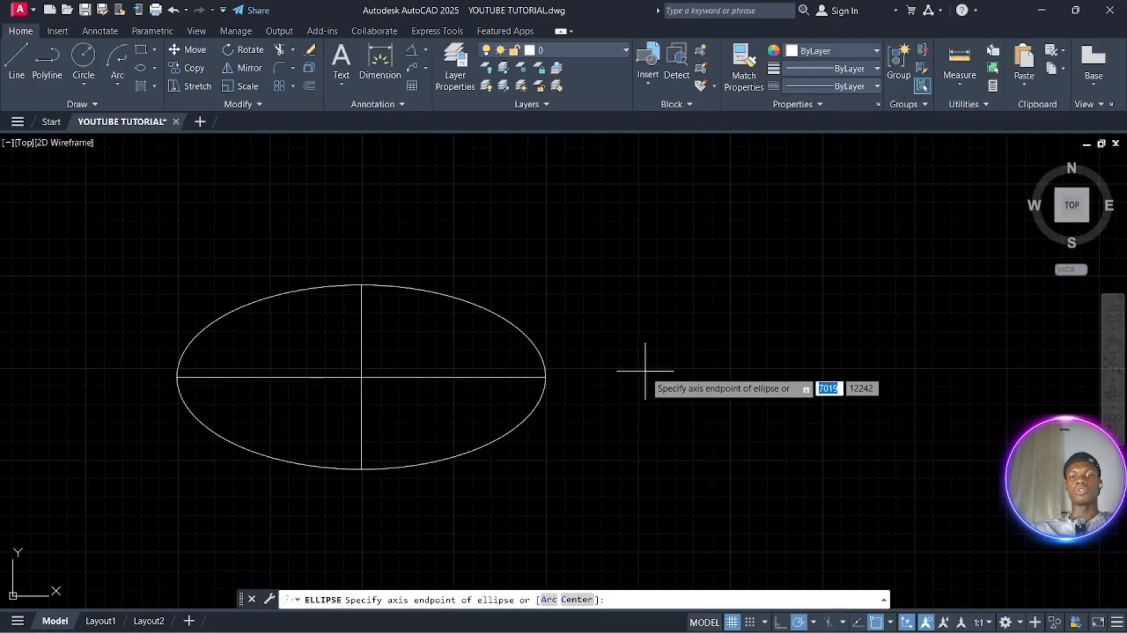
pyautogui.click(644, 374)
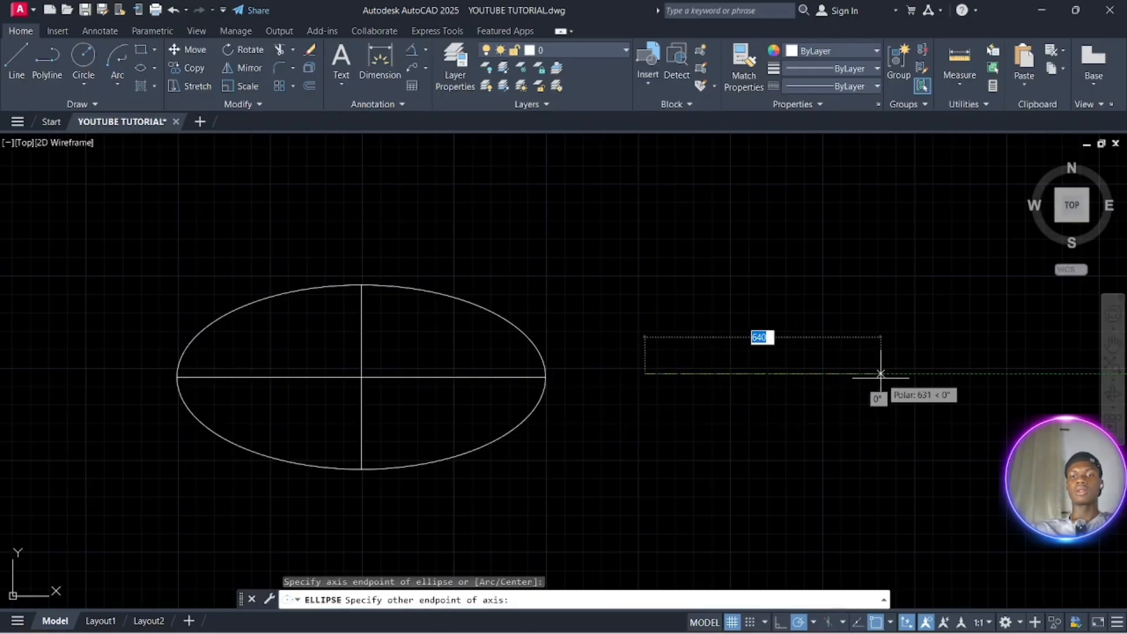
pyautogui.click(892, 374)
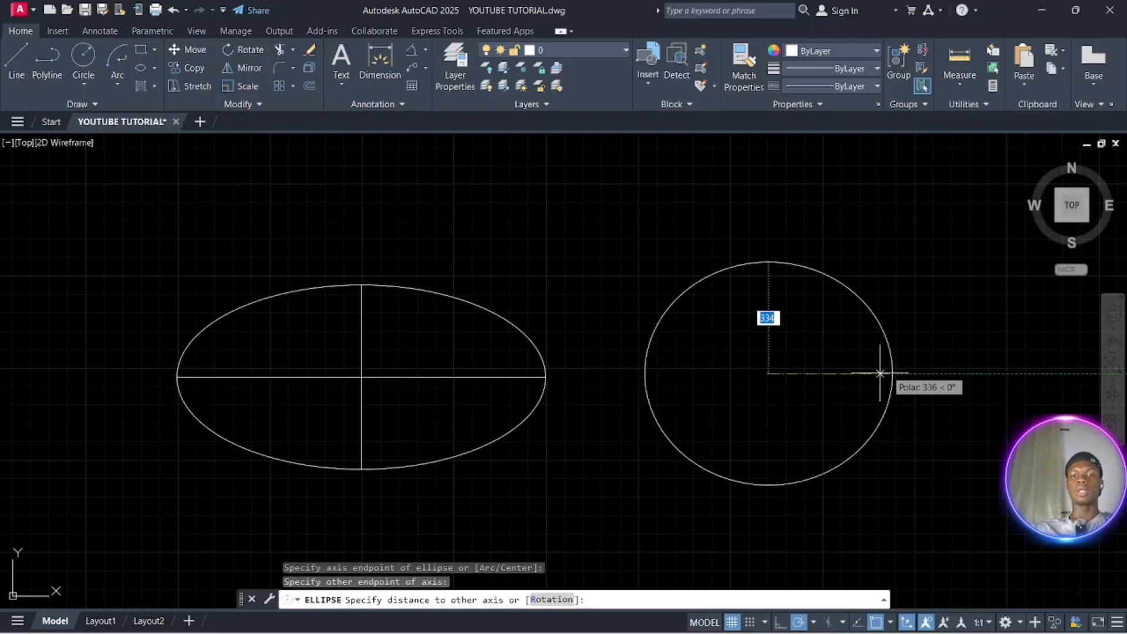
pyautogui.click(769, 336)
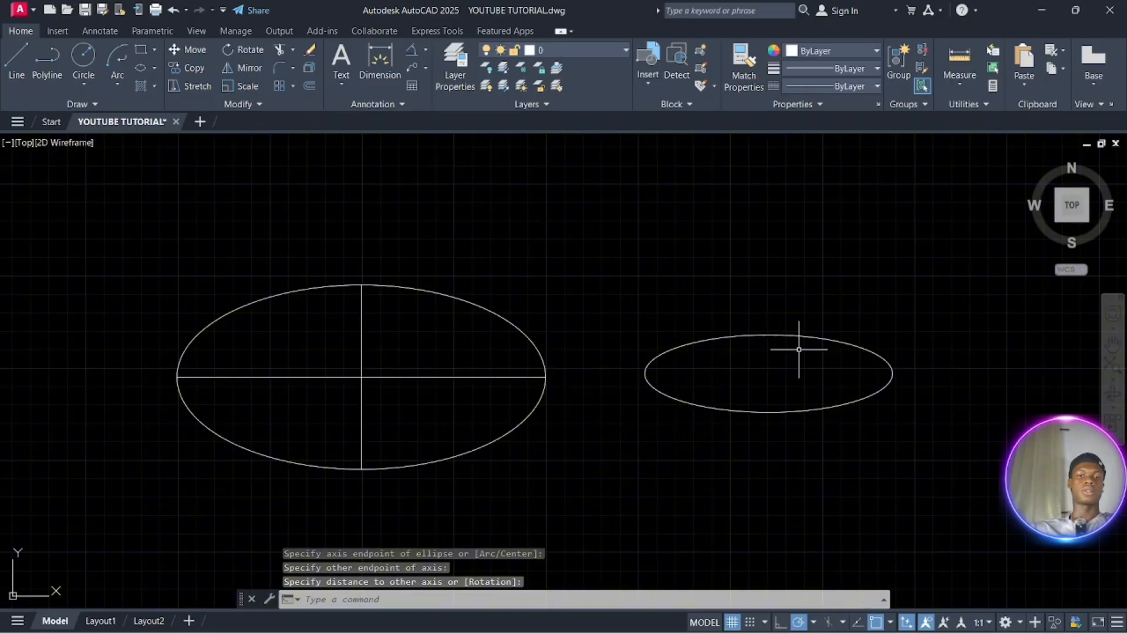
# Erase the flatter ellipse and the one around the crossing lines, keeping the lines
pyautogui.click(837, 455)
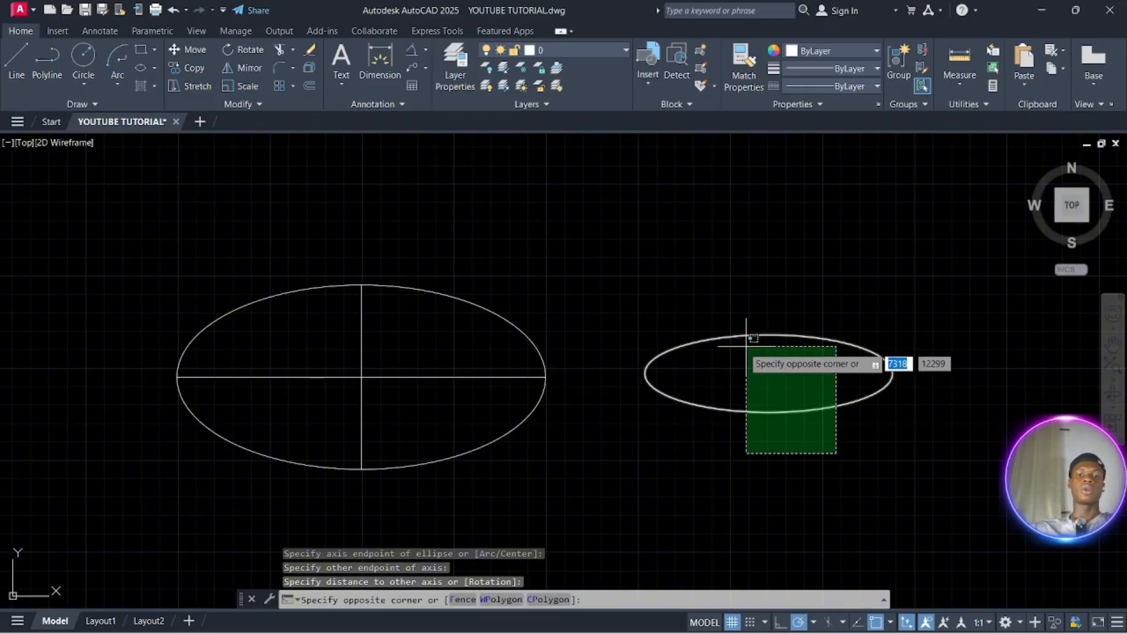
pyautogui.click(743, 346)
pyautogui.press('Return')
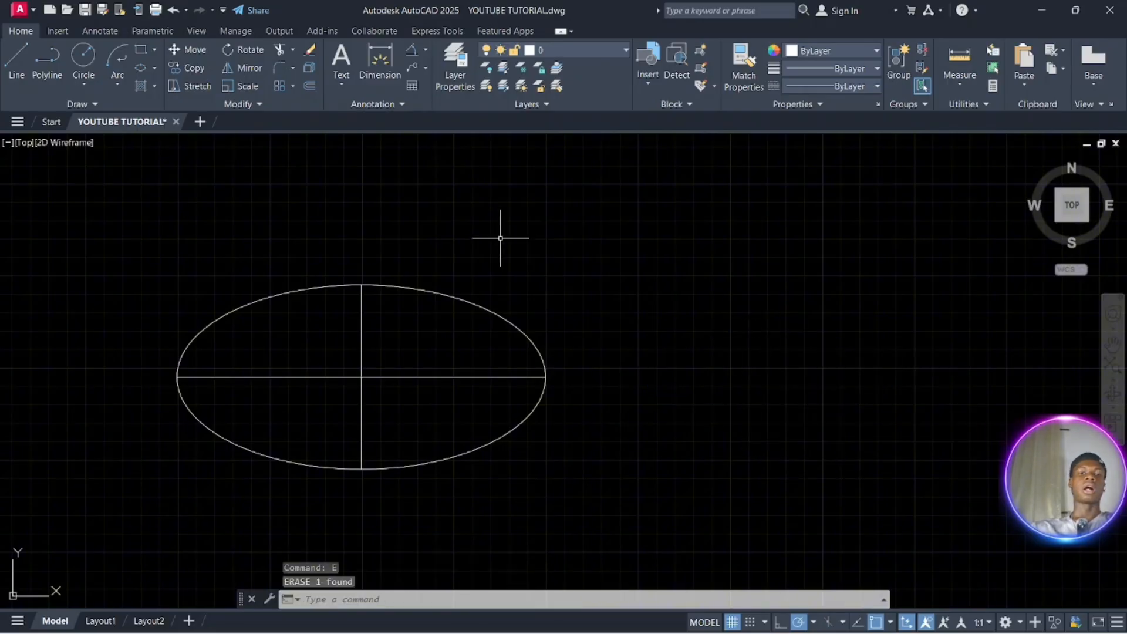
pyautogui.click(499, 260)
pyautogui.click(408, 315)
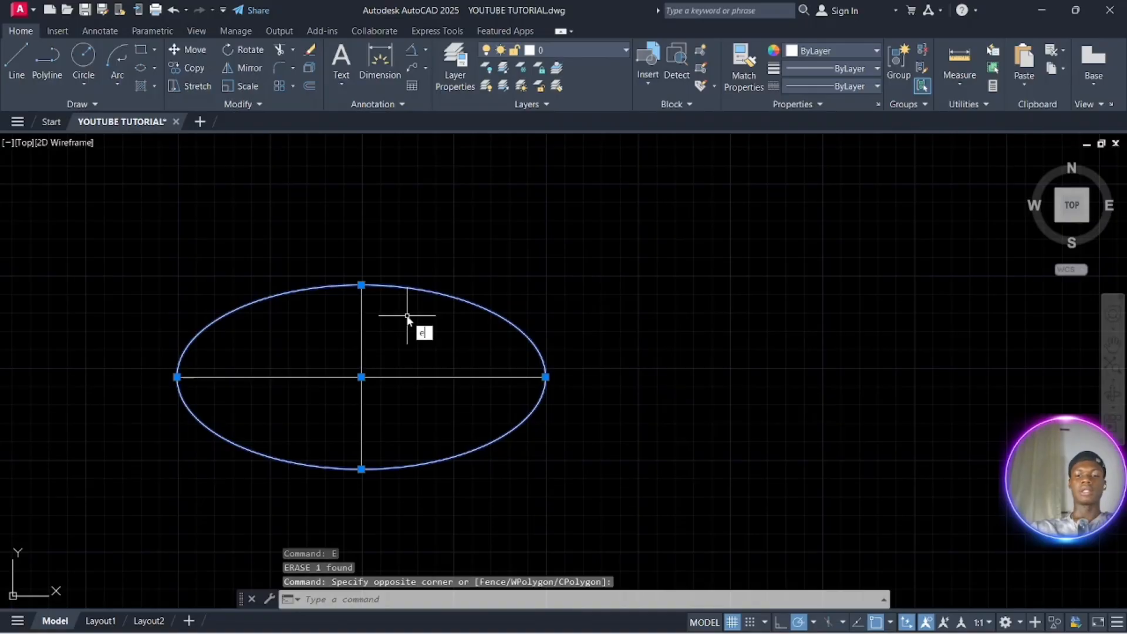
pyautogui.press('Return')
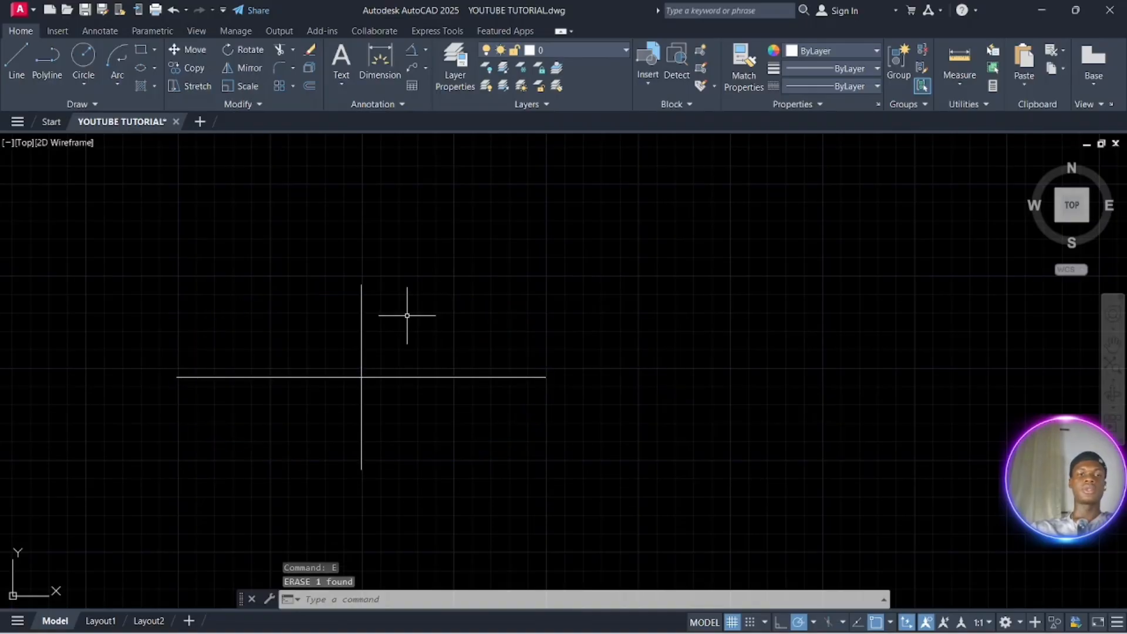
pyautogui.click(152, 69)
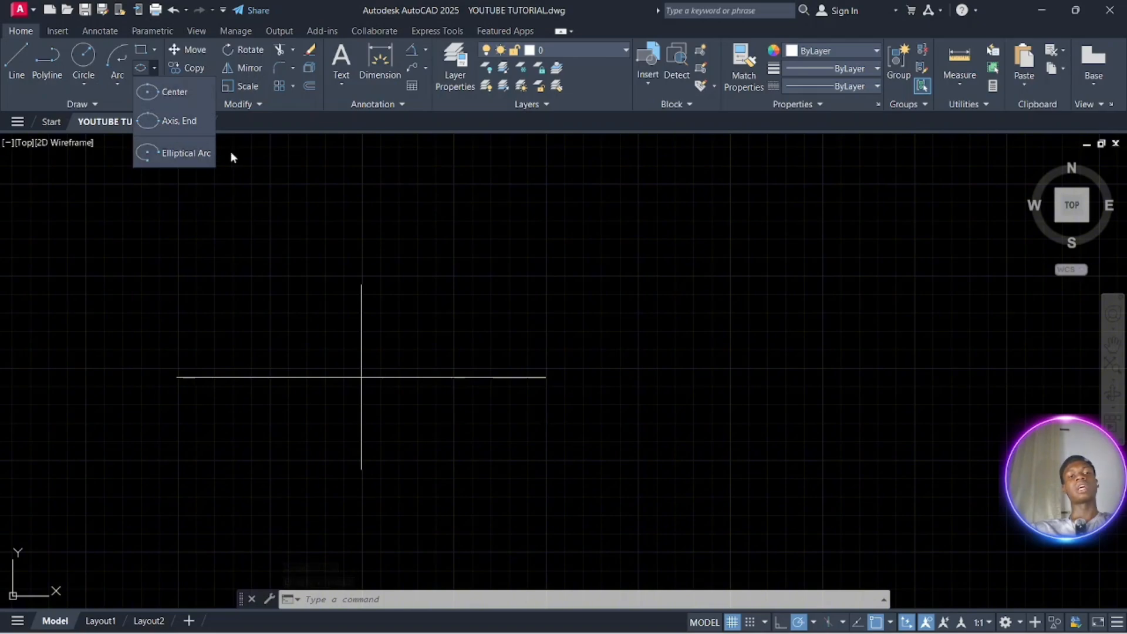
pyautogui.click(192, 153)
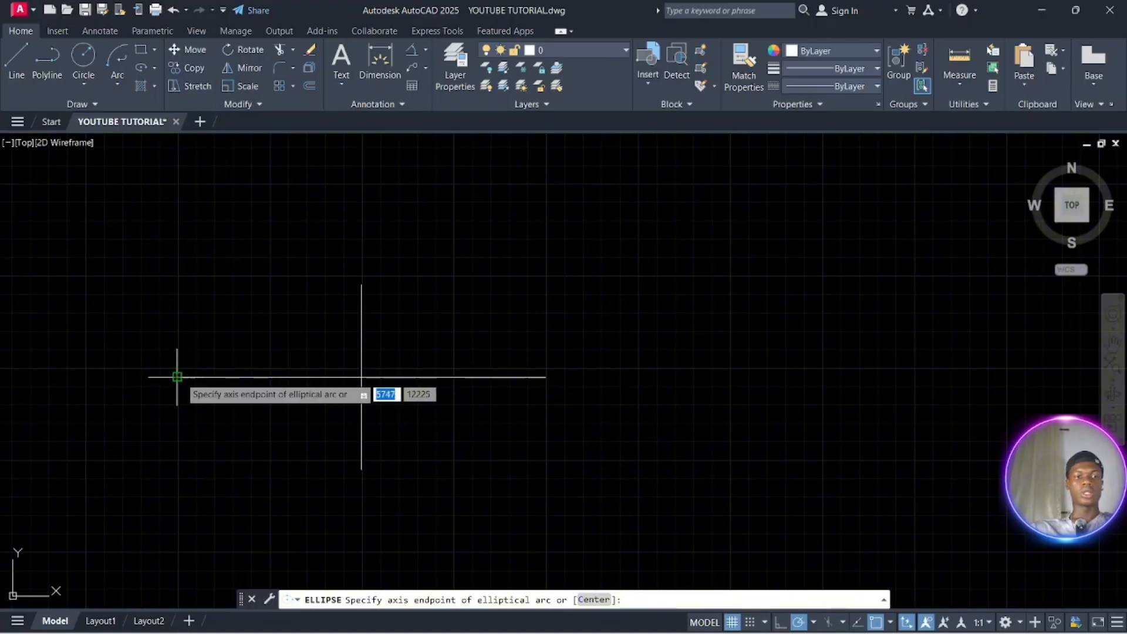
pyautogui.click(177, 377)
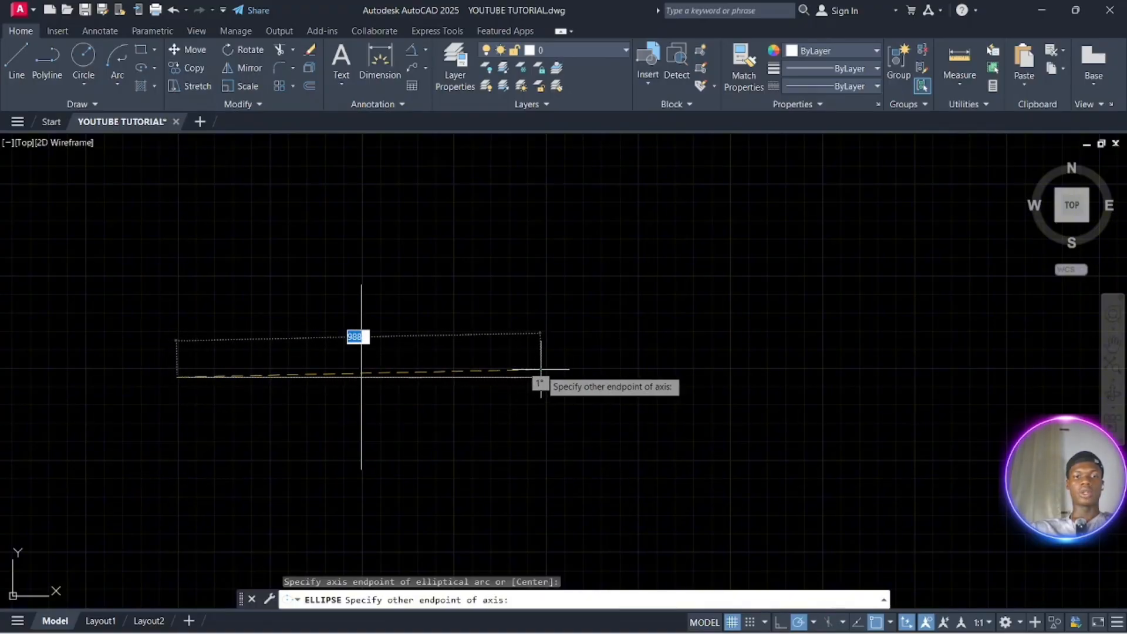
pyautogui.click(544, 377)
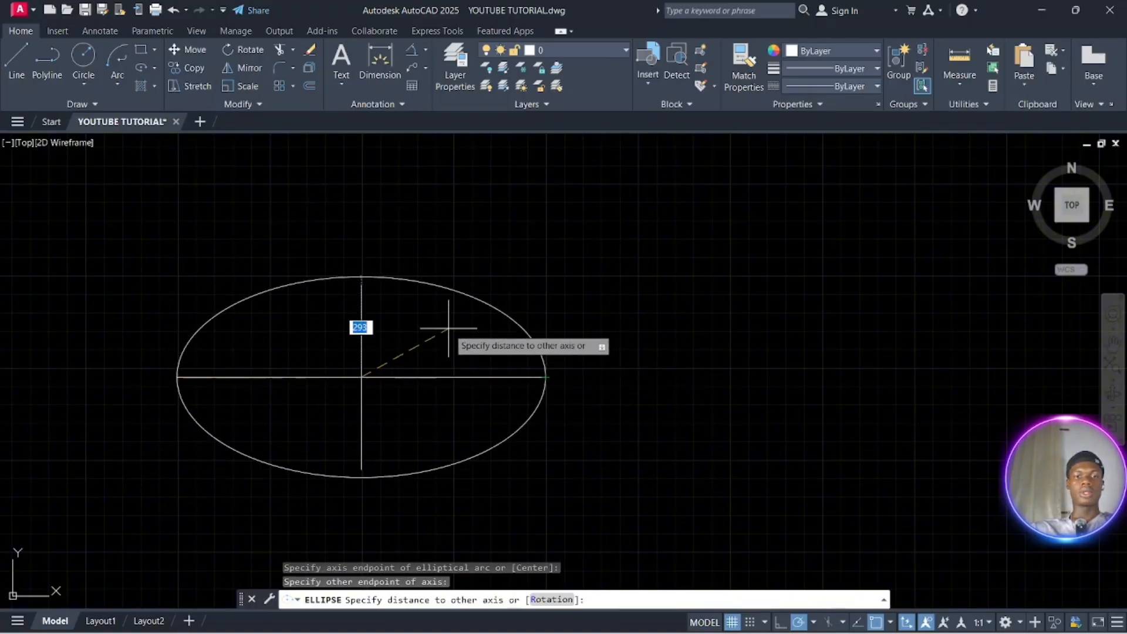
pyautogui.press('Escape')
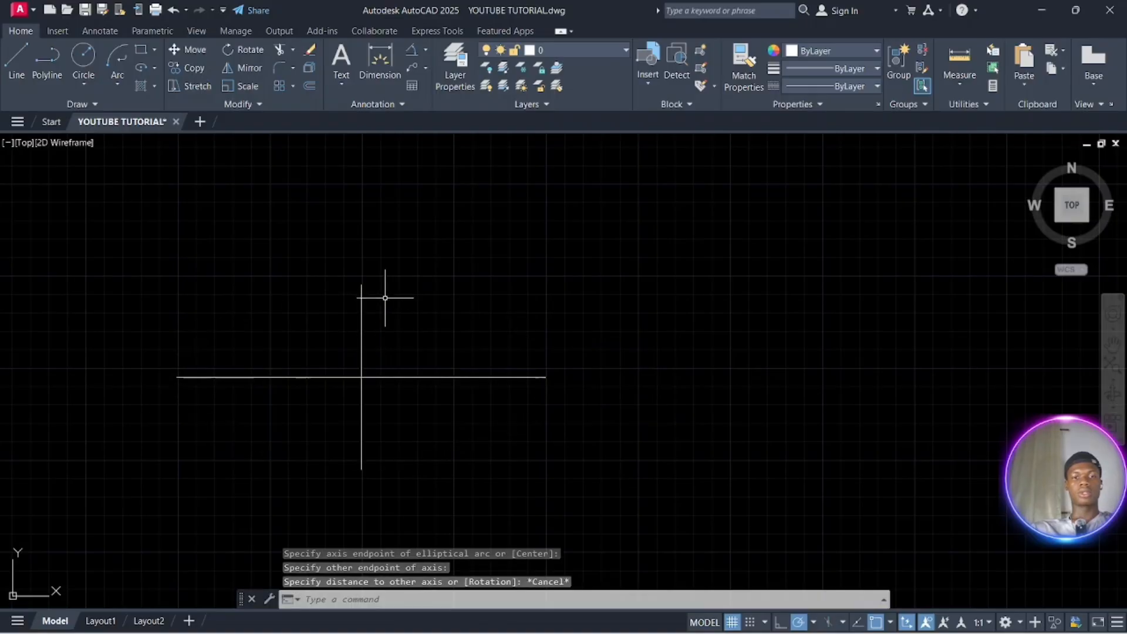
# Draw an elliptical arc with its axes on the crossing lines, starting at the lower right and ending at the horizontal line's right end
pyautogui.click(144, 68)
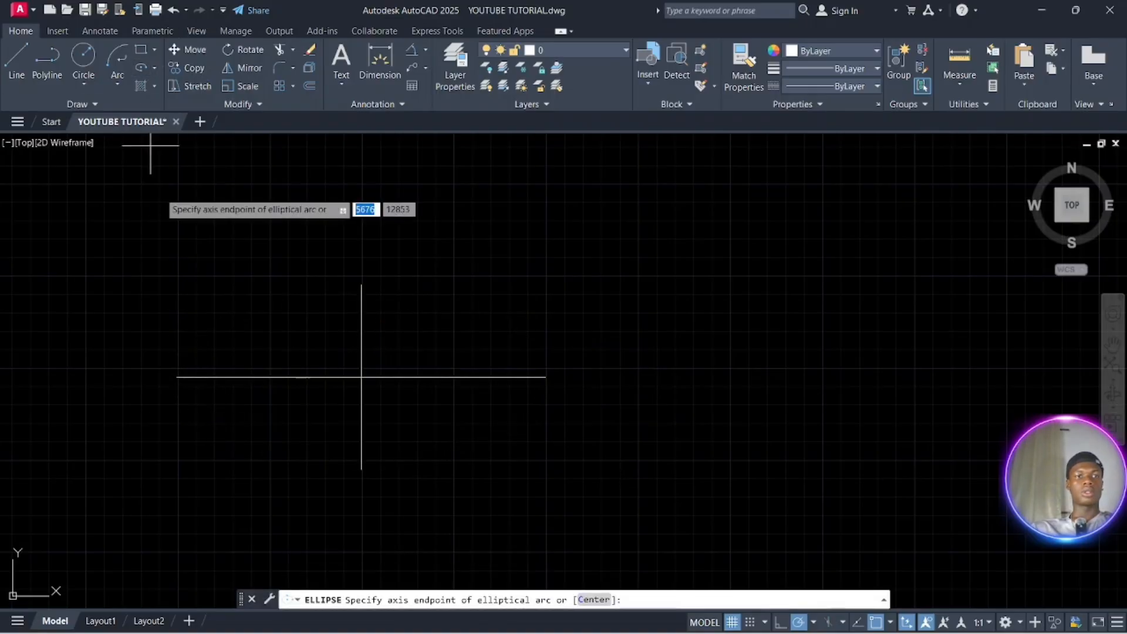
pyautogui.click(177, 377)
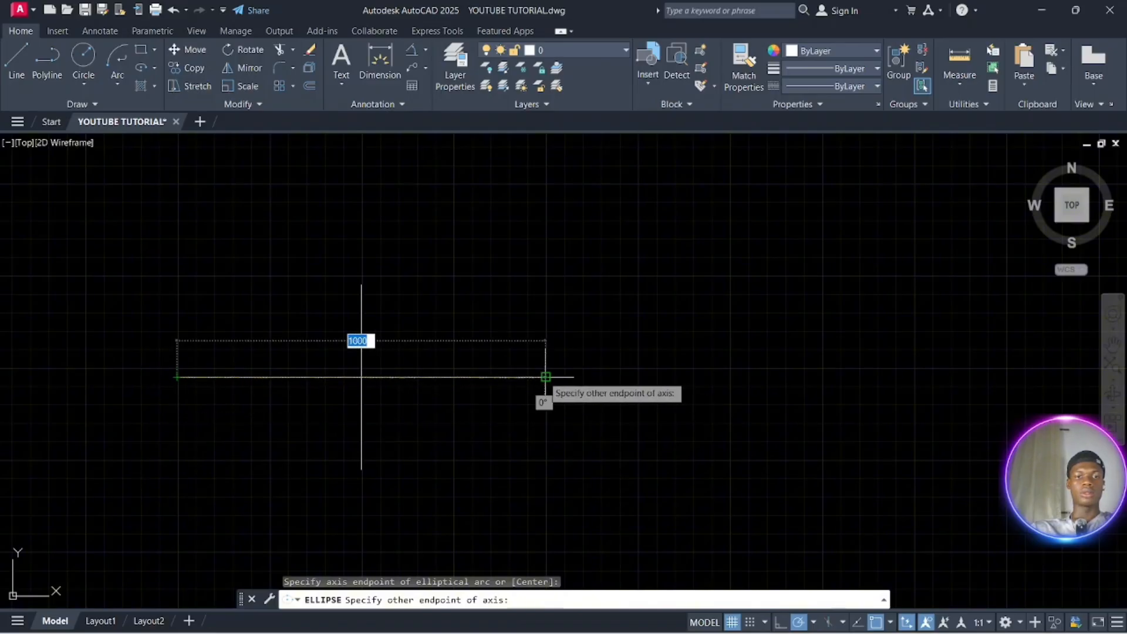
pyautogui.click(546, 377)
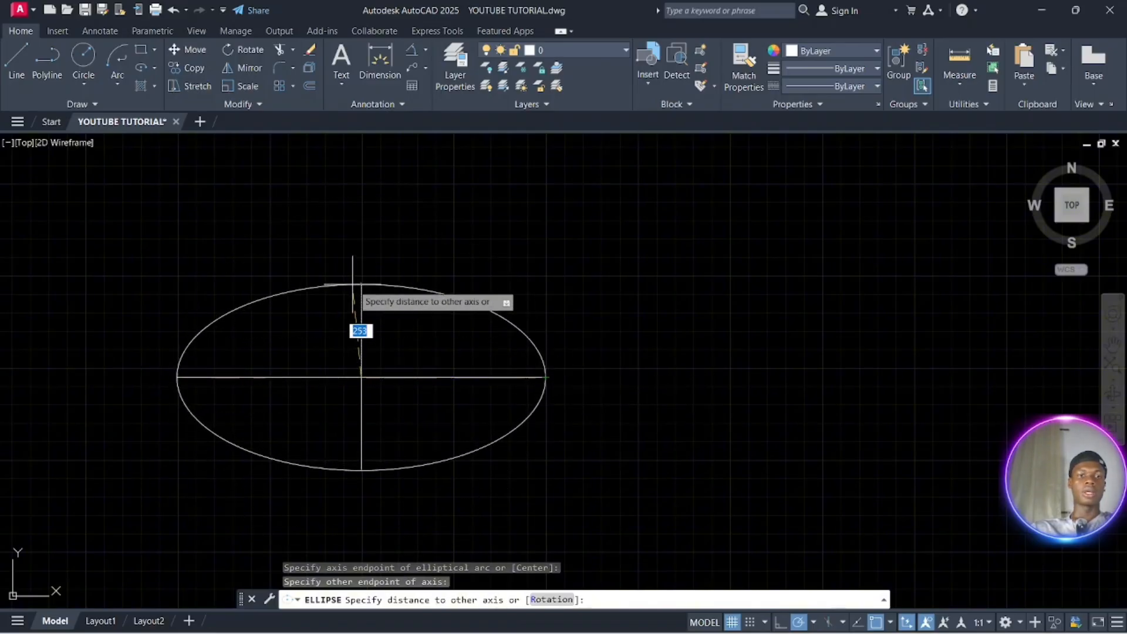
pyautogui.click(360, 286)
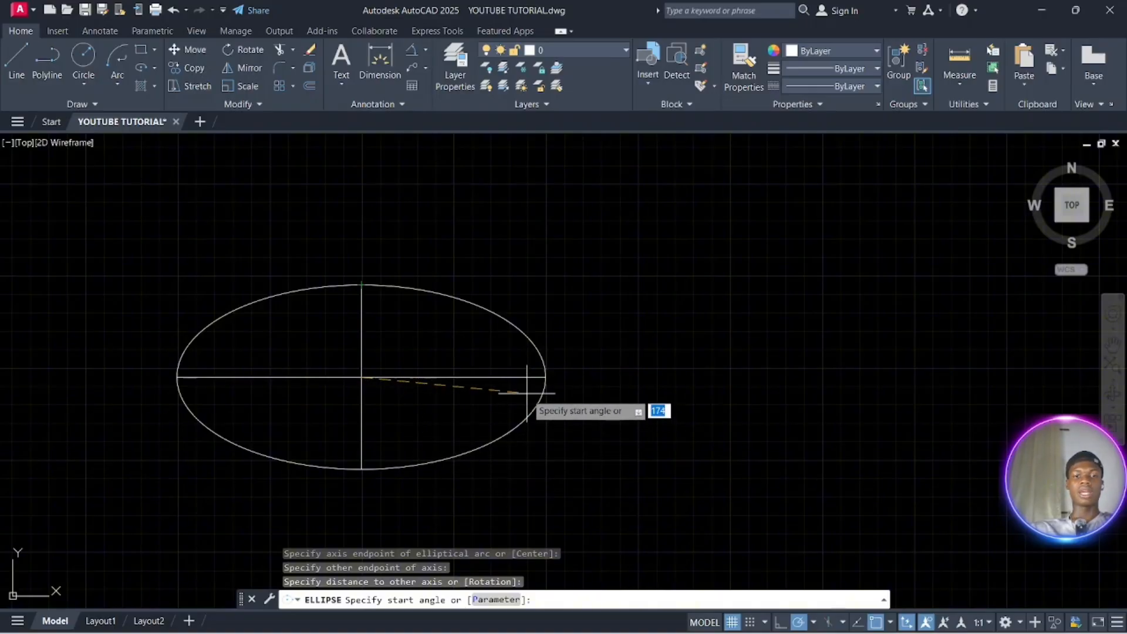
pyautogui.click(439, 456)
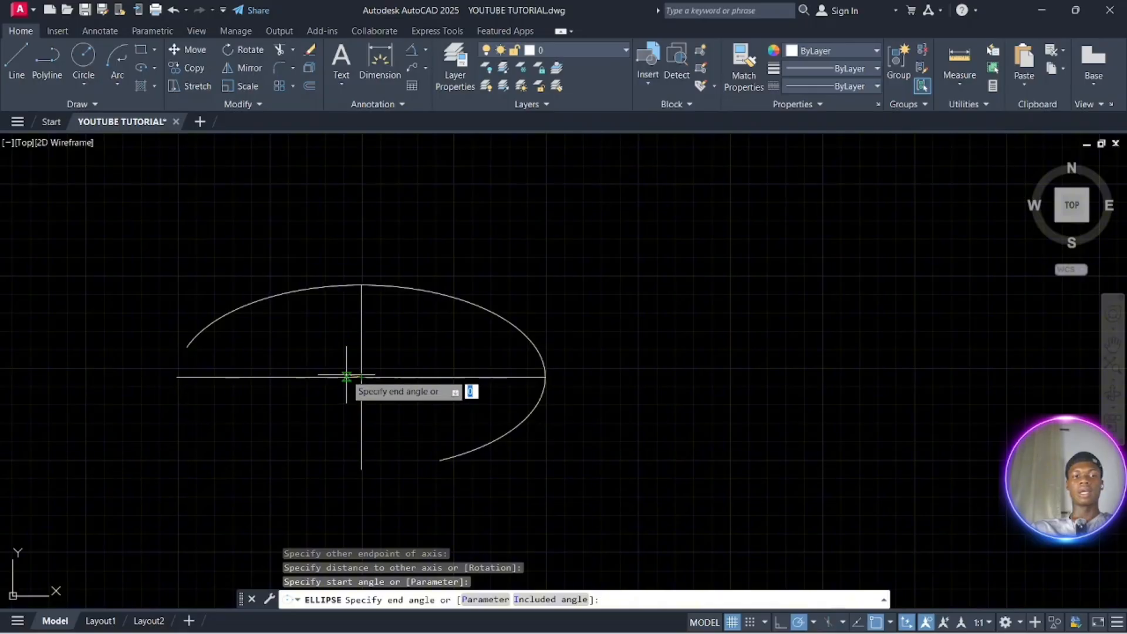
pyautogui.click(365, 378)
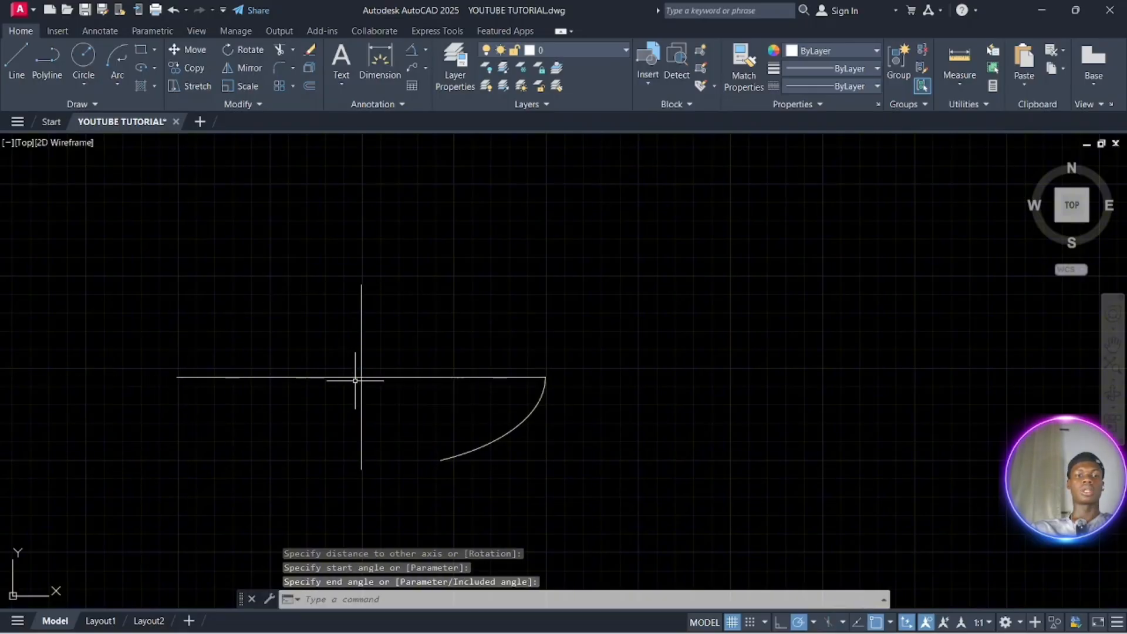
pyautogui.press('Escape')
pyautogui.press('Escape')
pyautogui.press('Escape')
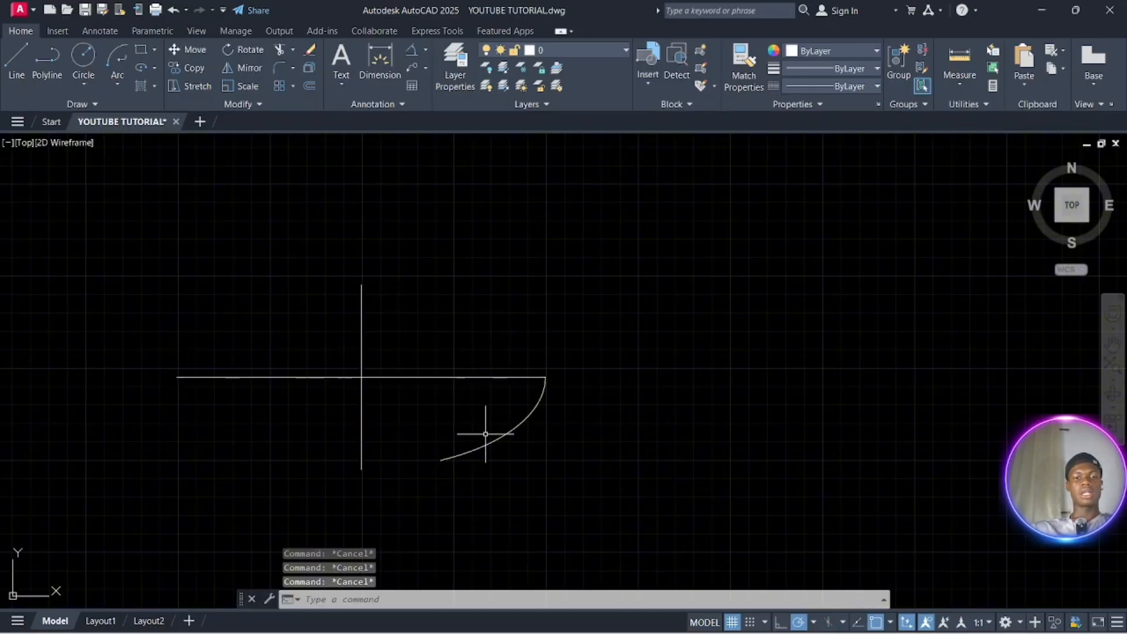
# Erase the short elliptical arc at the lower right, keeping the two crossing lines
pyautogui.click(563, 490)
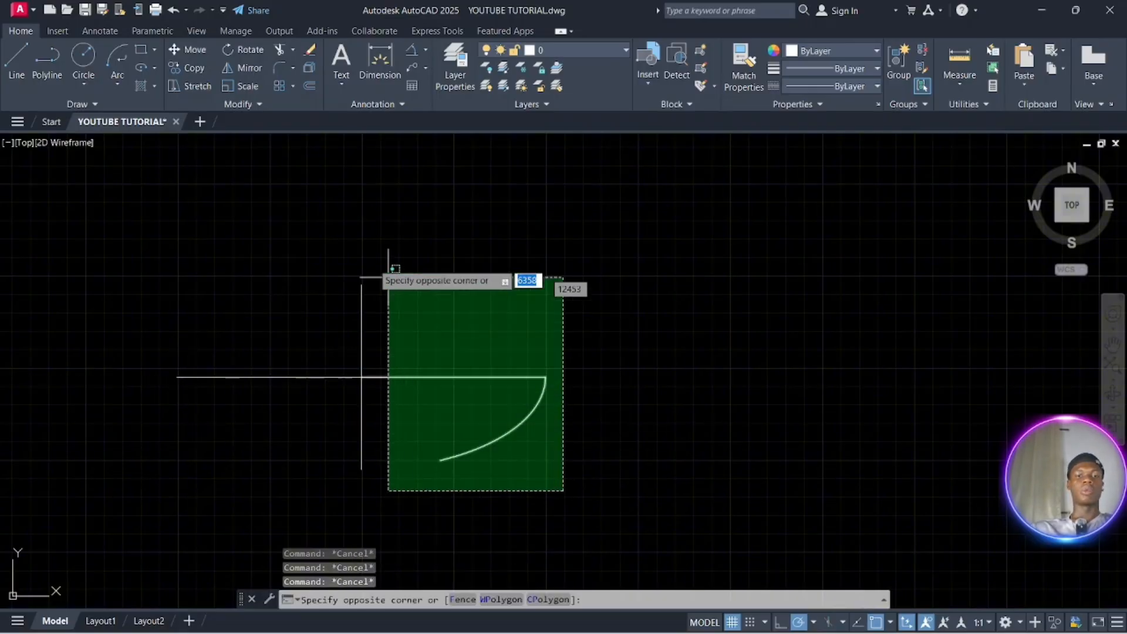
pyautogui.click(460, 377)
pyautogui.write('e')
pyautogui.press('Return')
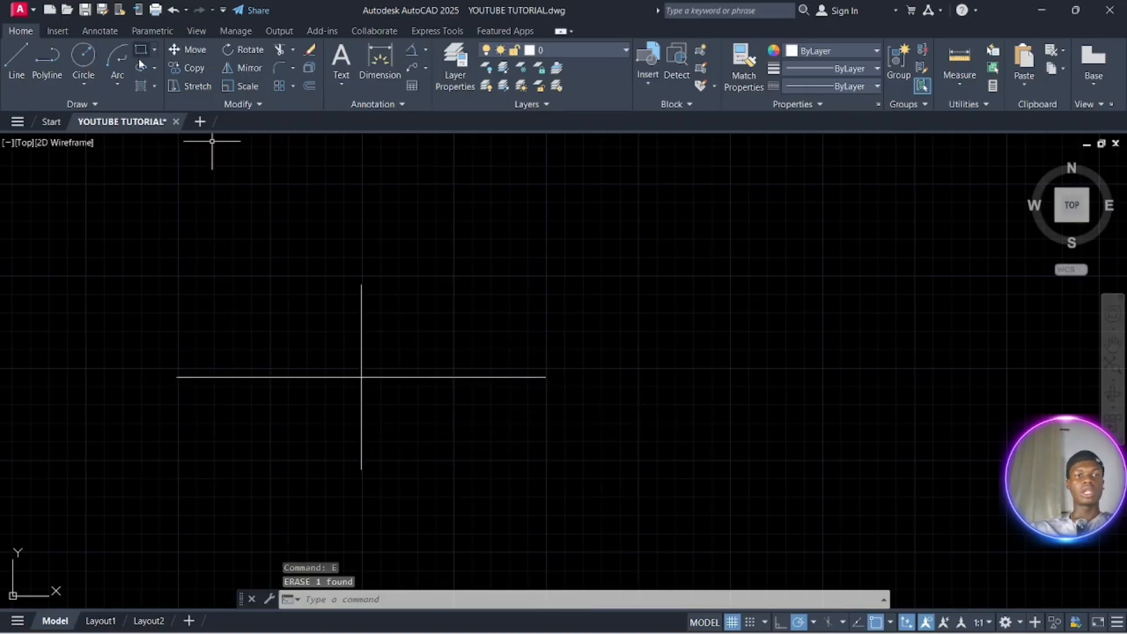
# Draw an elliptical arc with its axes on the crossing lines, running counterclockwise from the lower right to just past the vertical line's top
pyautogui.click(142, 74)
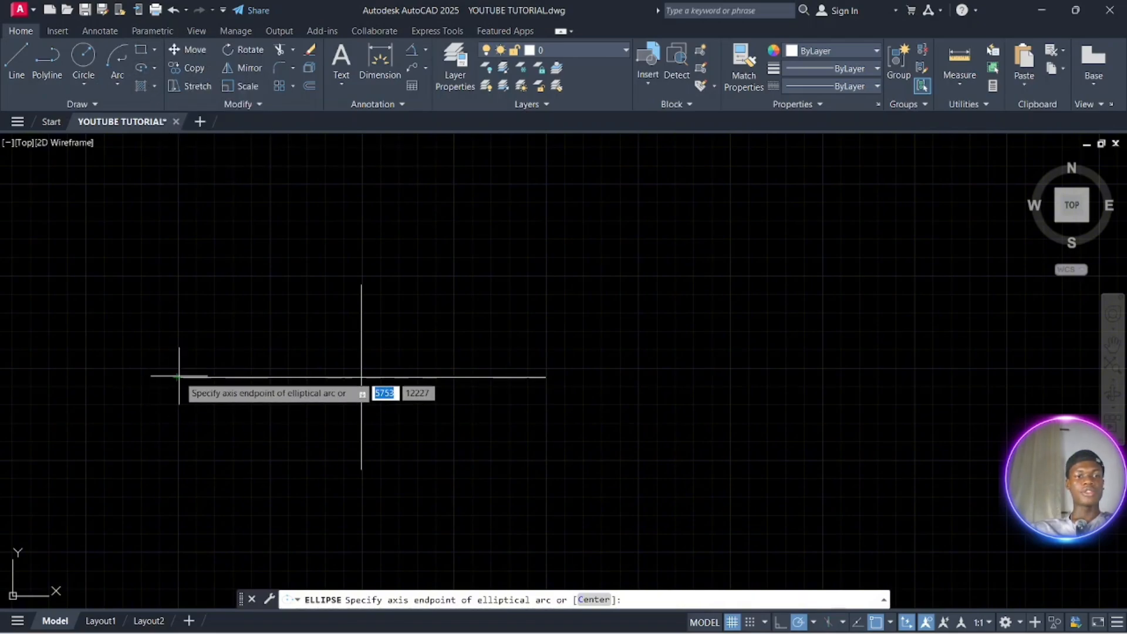
pyautogui.click(176, 377)
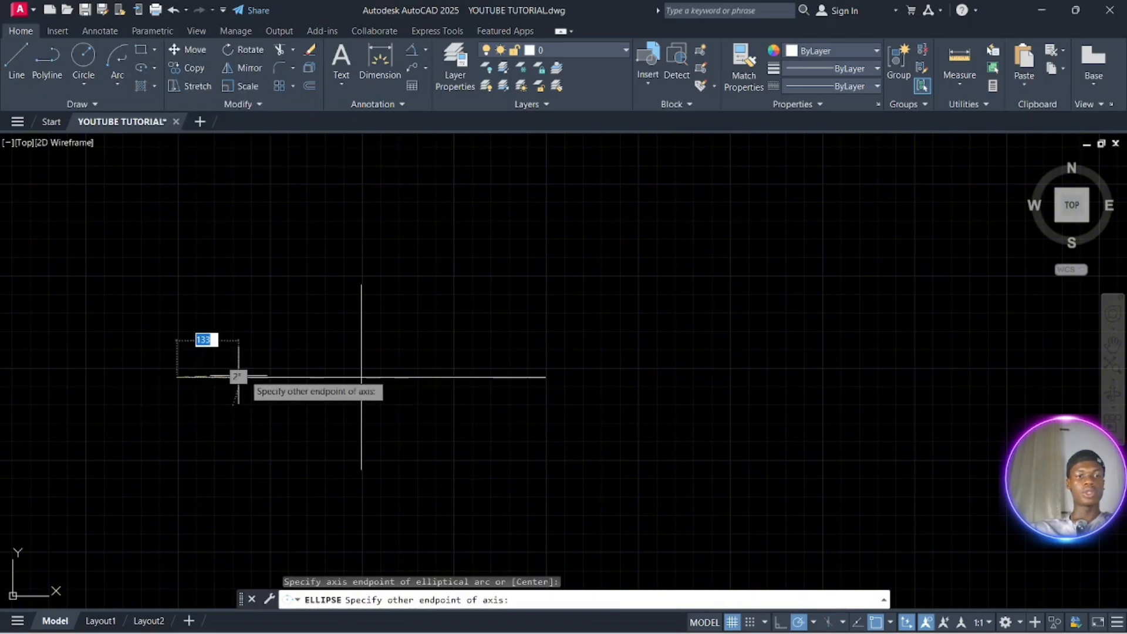
pyautogui.click(545, 377)
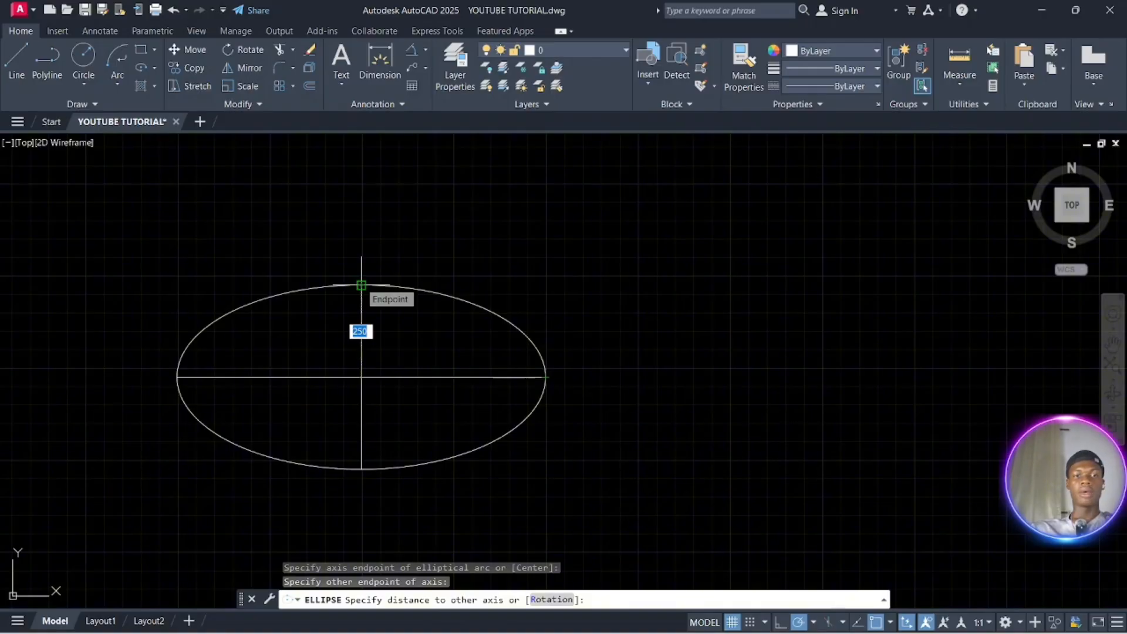
pyautogui.click(361, 285)
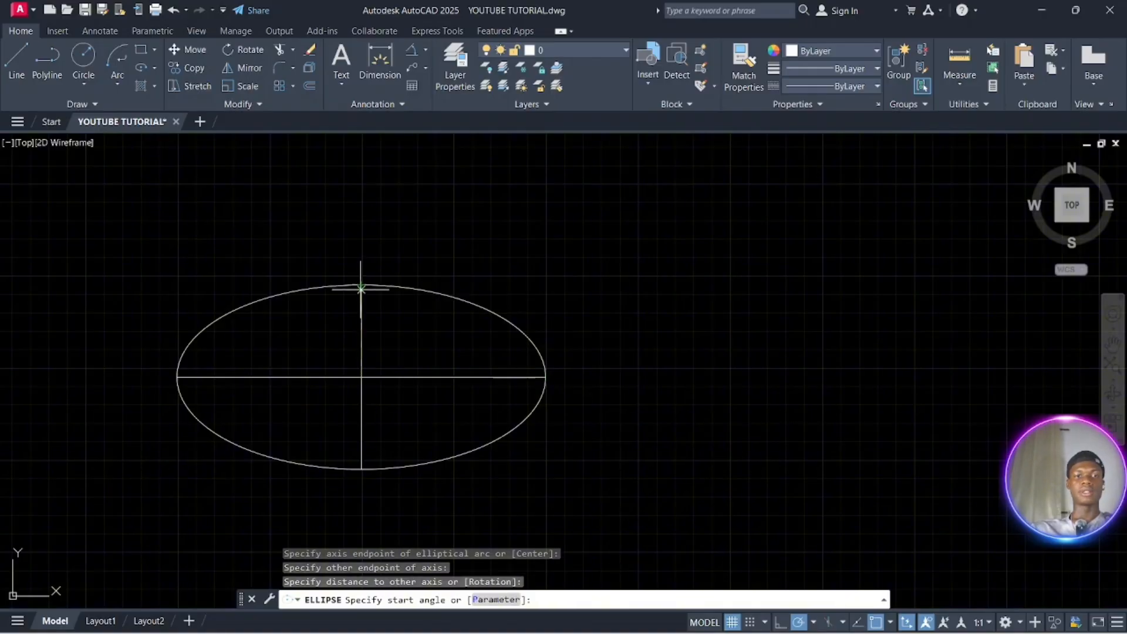
pyautogui.click(421, 464)
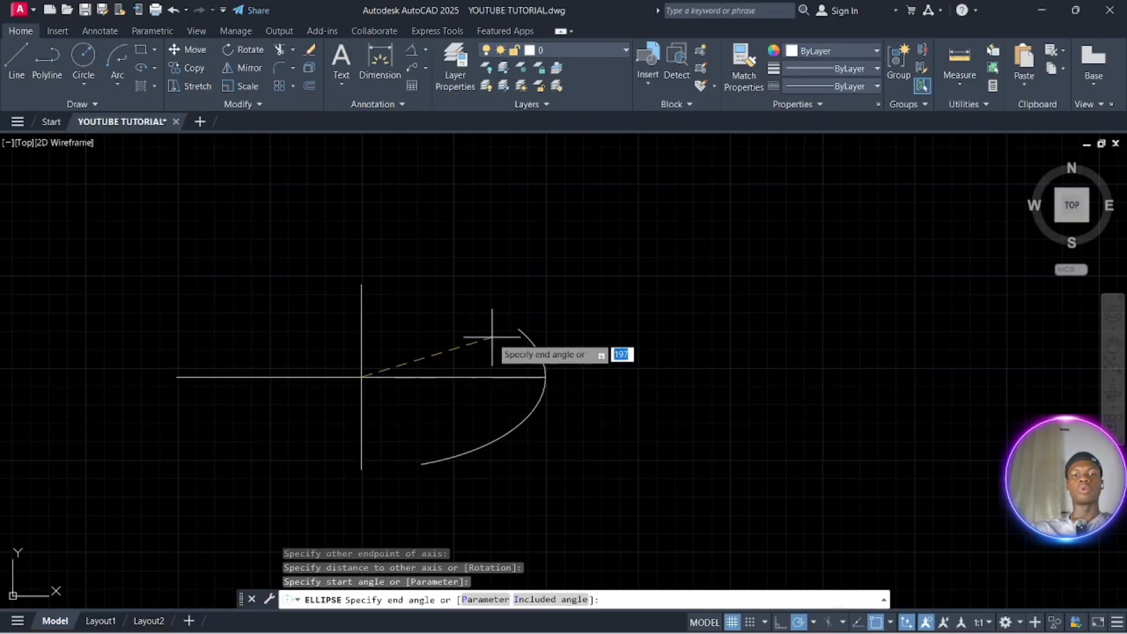
pyautogui.click(338, 303)
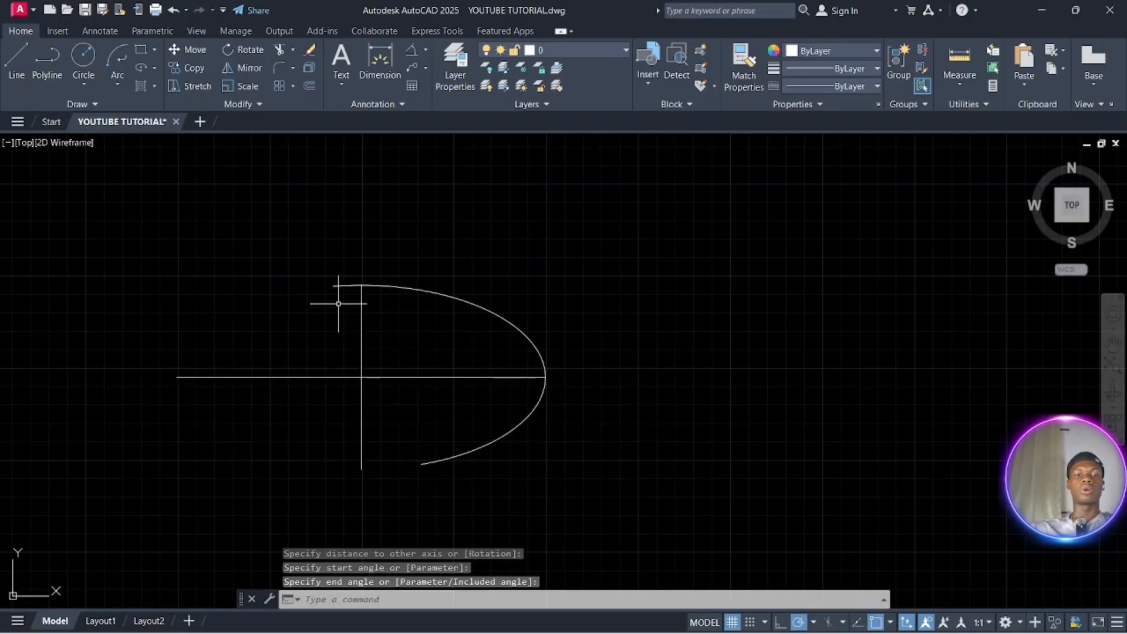